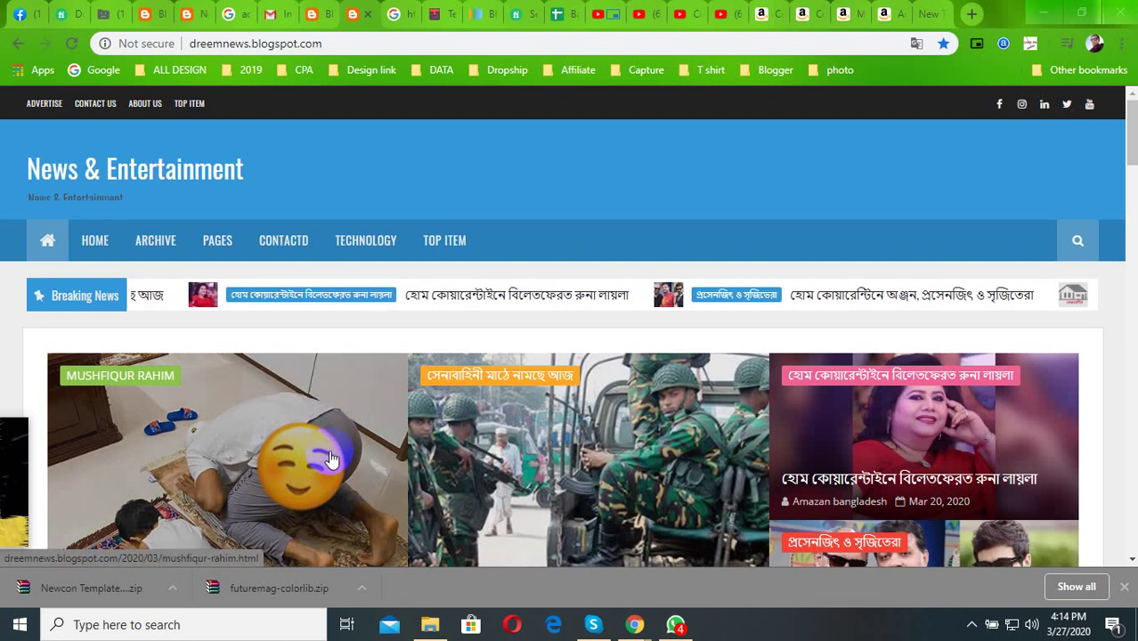
- Scroll up and down the blog's homepage and highlight its web address
{"action": "scroll", "coordinate": [348, 410], "scroll_direction": "down", "scroll_amount": 1}
{"action": "scroll", "coordinate": [254, 418], "scroll_direction": "down", "scroll_amount": 3}
{"action": "scroll", "coordinate": [547, 410], "scroll_direction": "down", "scroll_amount": 4}
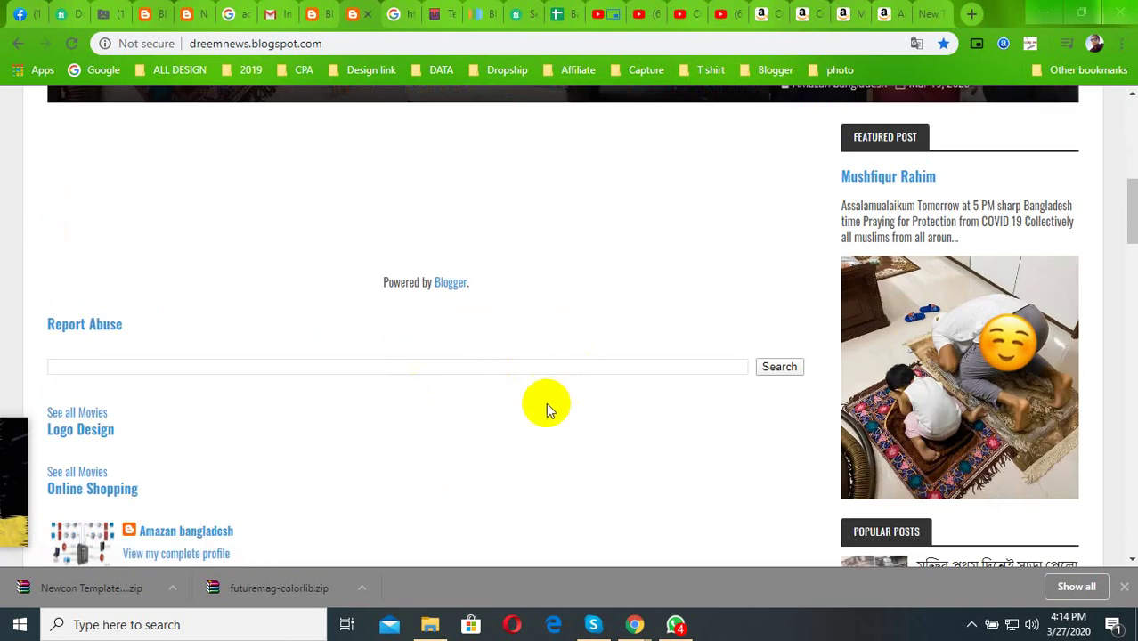
{"action": "scroll", "coordinate": [547, 410], "scroll_direction": "down", "scroll_amount": 4}
{"action": "scroll", "coordinate": [310, 419], "scroll_direction": "down", "scroll_amount": 3}
{"action": "scroll", "coordinate": [602, 348], "scroll_direction": "down", "scroll_amount": 3}
{"action": "scroll", "coordinate": [704, 452], "scroll_direction": "down", "scroll_amount": 3}
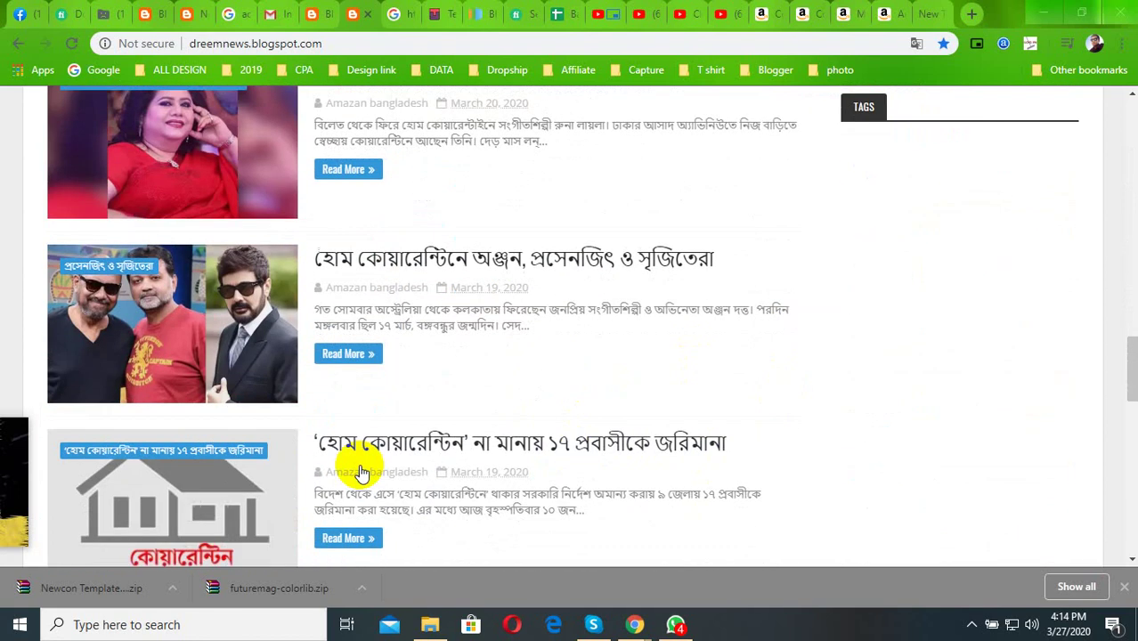
{"action": "scroll", "coordinate": [361, 473], "scroll_direction": "up", "scroll_amount": 3}
{"action": "scroll", "coordinate": [381, 470], "scroll_direction": "up", "scroll_amount": 3}
{"action": "scroll", "coordinate": [374, 401], "scroll_direction": "up", "scroll_amount": 4}
{"action": "scroll", "coordinate": [354, 170], "scroll_direction": "up", "scroll_amount": 5}
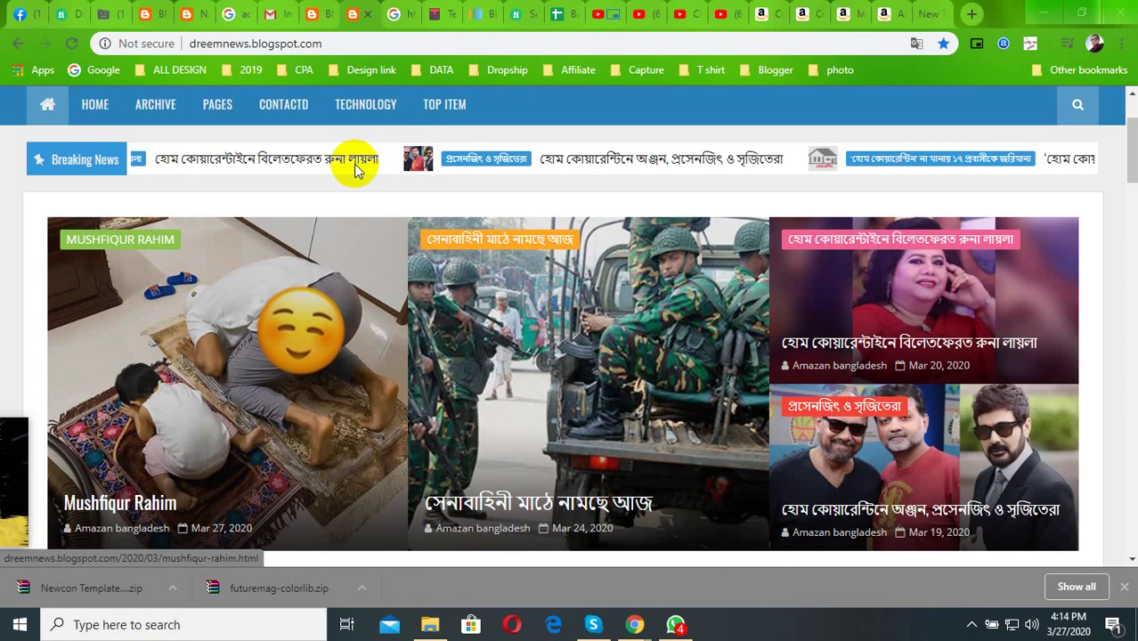
{"action": "scroll", "coordinate": [355, 170], "scroll_direction": "up", "scroll_amount": 2}
{"action": "left_click_drag", "start_coordinate": [230, 43], "coordinate": [381, 45]}
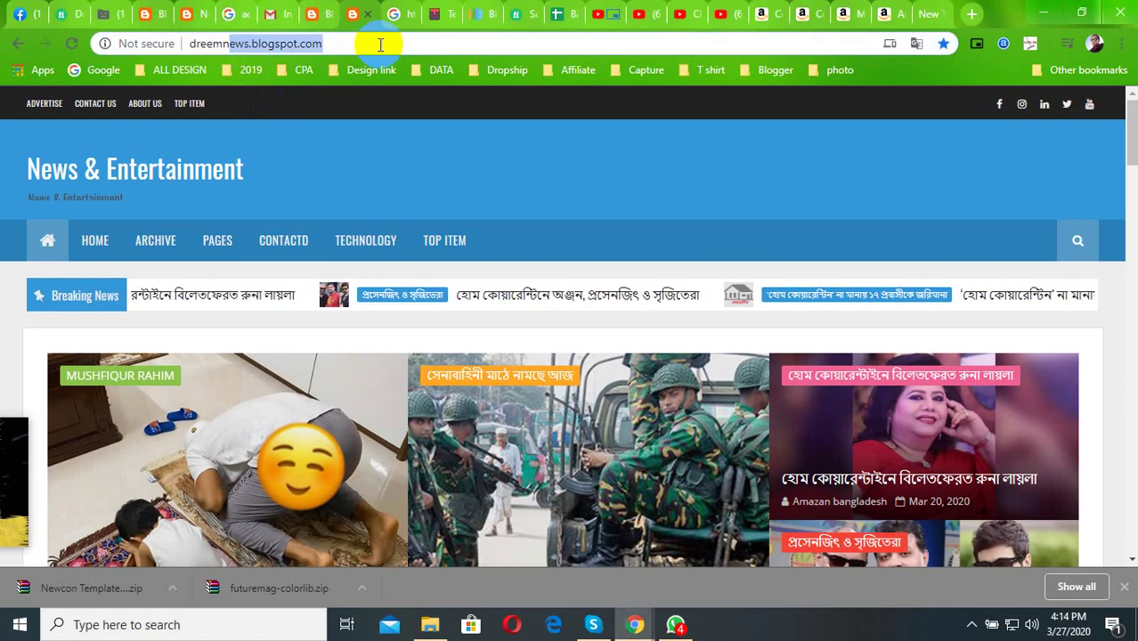
{"action": "left_click", "coordinate": [491, 234]}
- Scroll further down the blog and go to the last page of posts
{"action": "scroll", "coordinate": [445, 386], "scroll_direction": "down", "scroll_amount": 2}
{"action": "scroll", "coordinate": [620, 399], "scroll_direction": "down", "scroll_amount": 3}
{"action": "scroll", "coordinate": [774, 274], "scroll_direction": "up", "scroll_amount": 5}
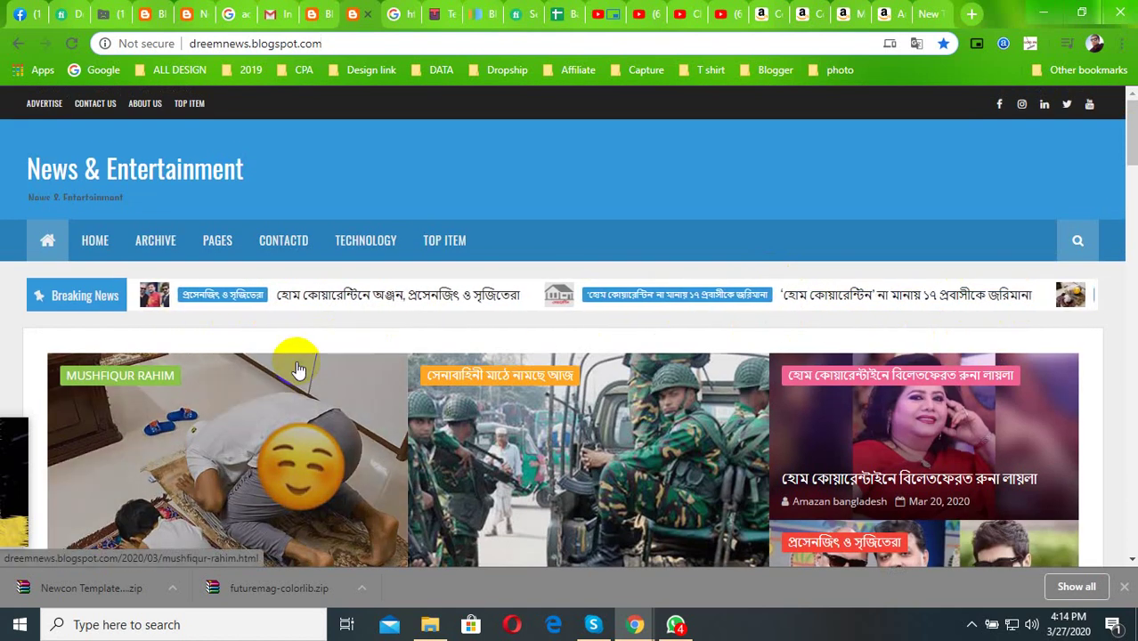
{"action": "scroll", "coordinate": [297, 371], "scroll_direction": "down", "scroll_amount": 4}
{"action": "scroll", "coordinate": [651, 346], "scroll_direction": "down", "scroll_amount": 1}
{"action": "scroll", "coordinate": [813, 330], "scroll_direction": "down", "scroll_amount": 4}
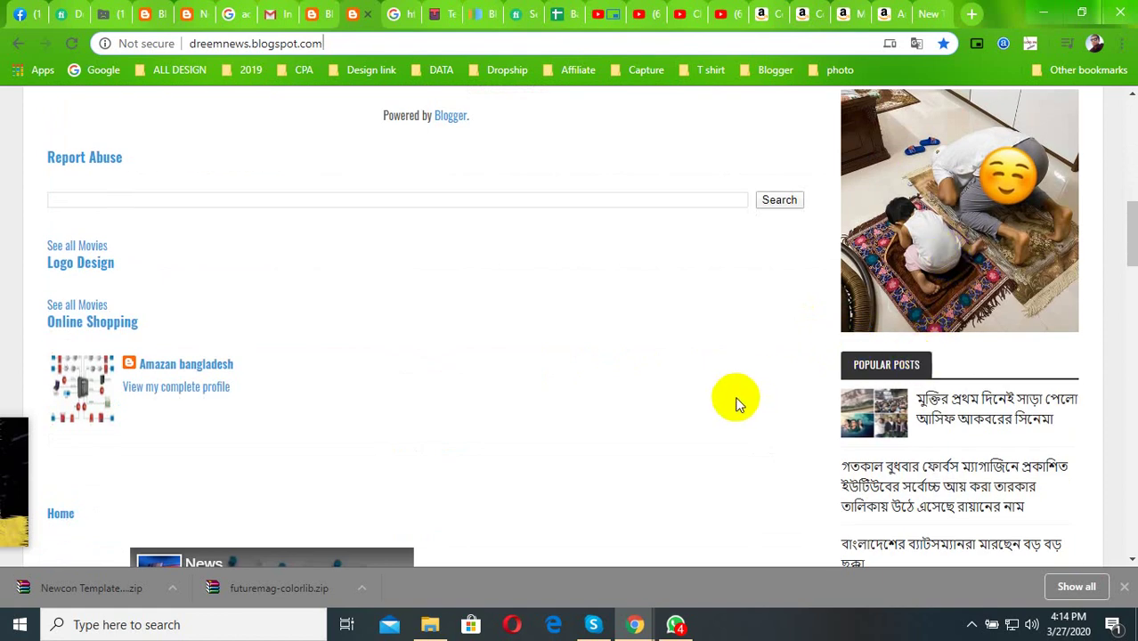
{"action": "scroll", "coordinate": [679, 392], "scroll_direction": "down", "scroll_amount": 5}
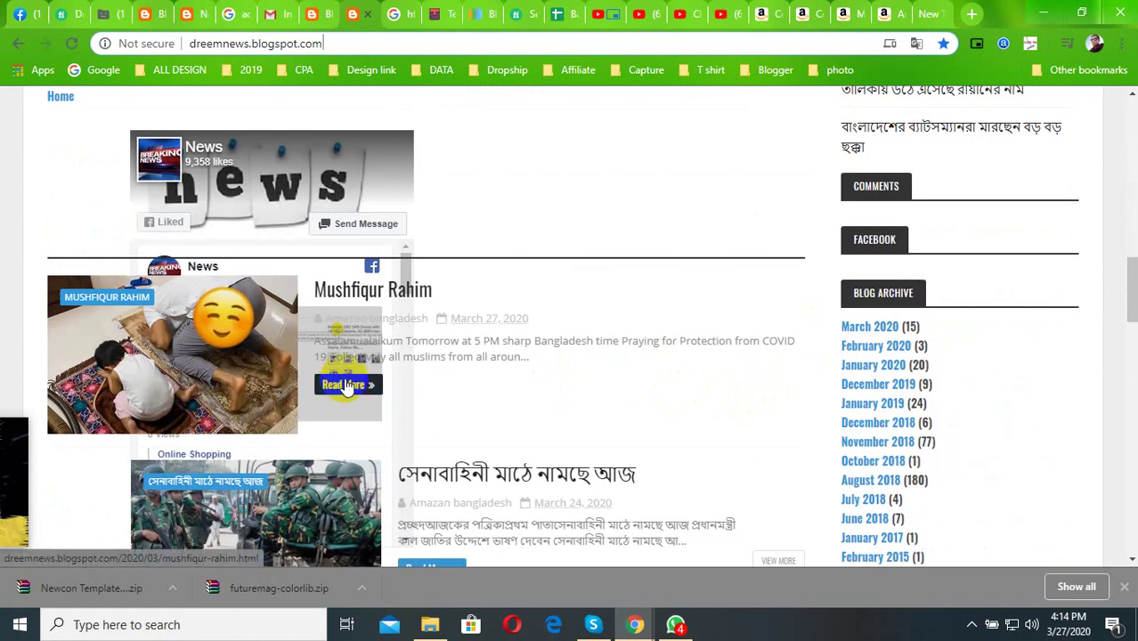
{"action": "scroll", "coordinate": [346, 385], "scroll_direction": "down", "scroll_amount": 2}
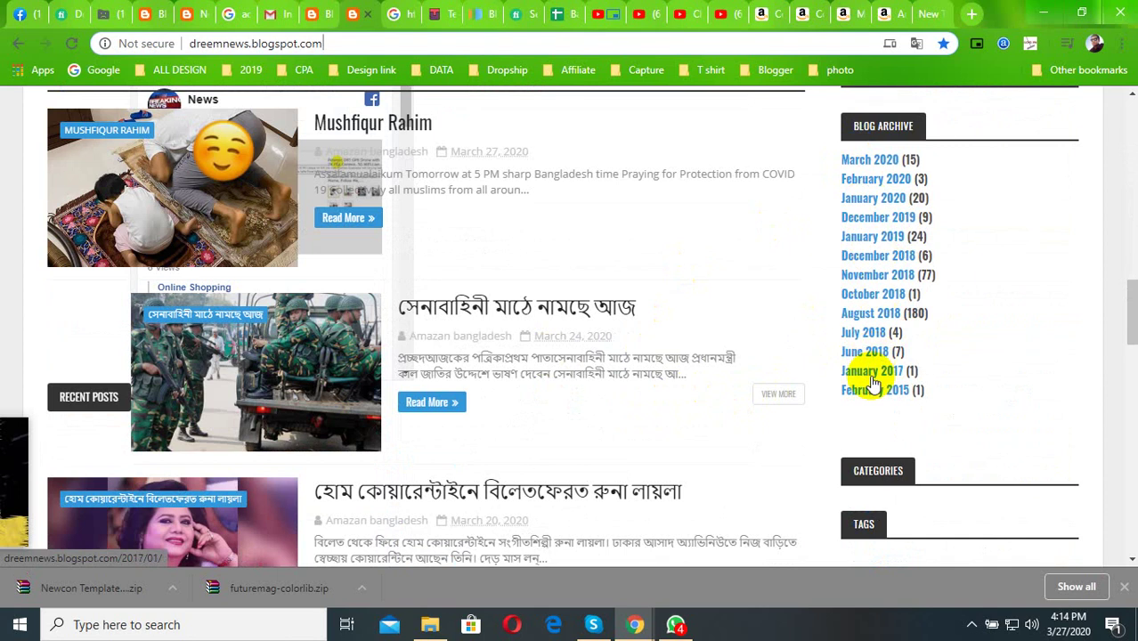
{"action": "scroll", "coordinate": [902, 232], "scroll_direction": "down", "scroll_amount": 3}
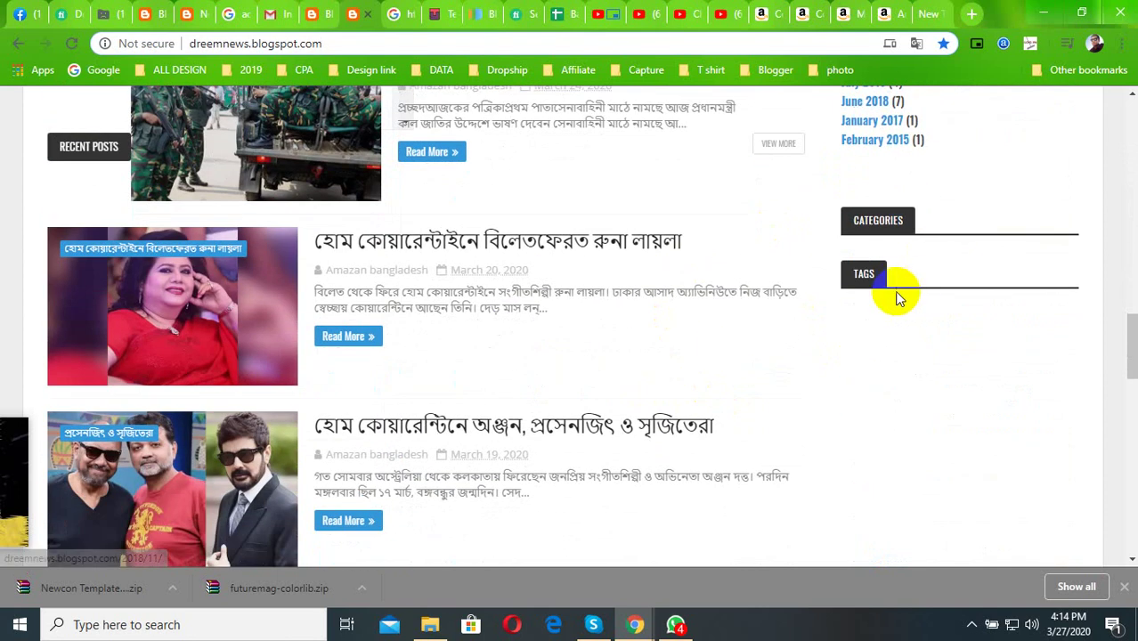
{"action": "scroll", "coordinate": [330, 445], "scroll_direction": "down", "scroll_amount": 4}
{"action": "scroll", "coordinate": [369, 437], "scroll_direction": "down", "scroll_amount": 4}
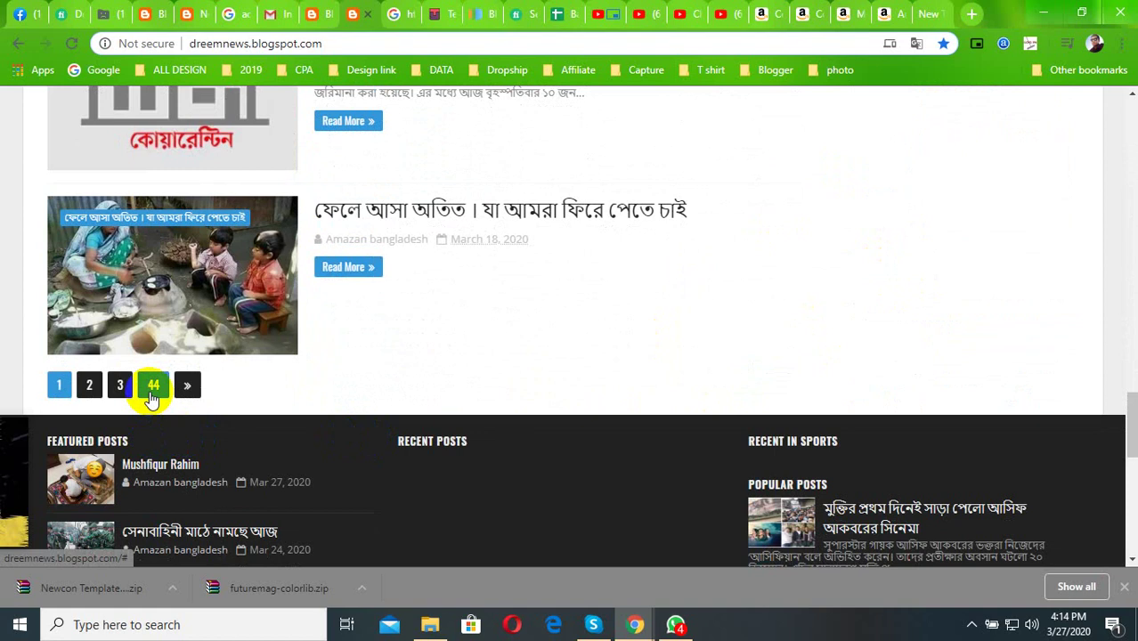
{"action": "left_click", "coordinate": [189, 385]}
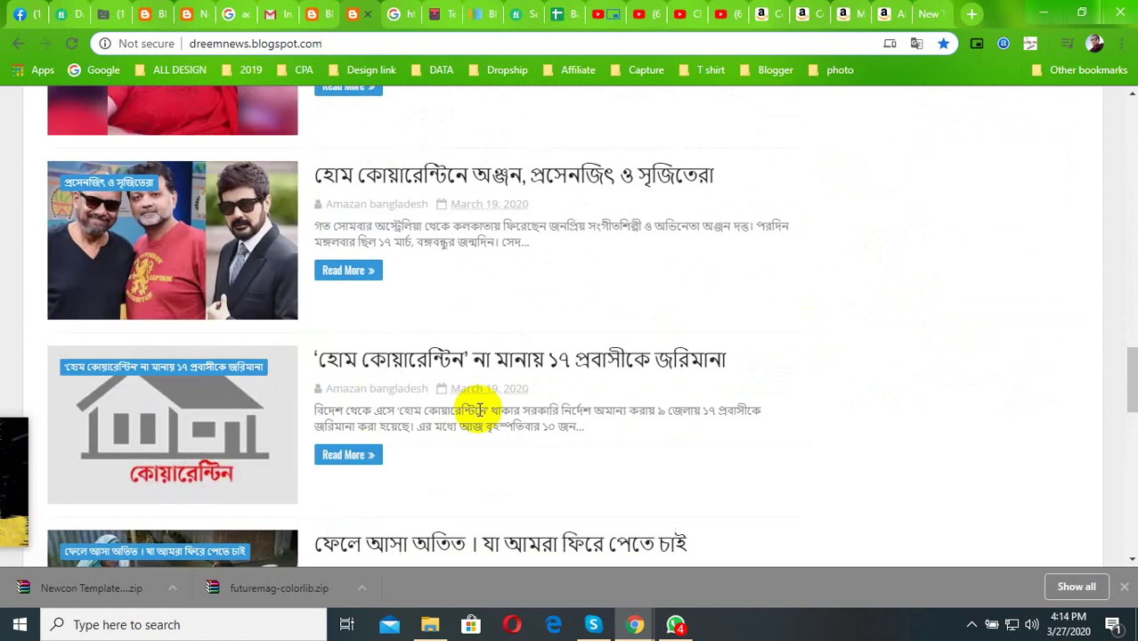
{"action": "scroll", "coordinate": [465, 408], "scroll_direction": "up", "scroll_amount": 2}
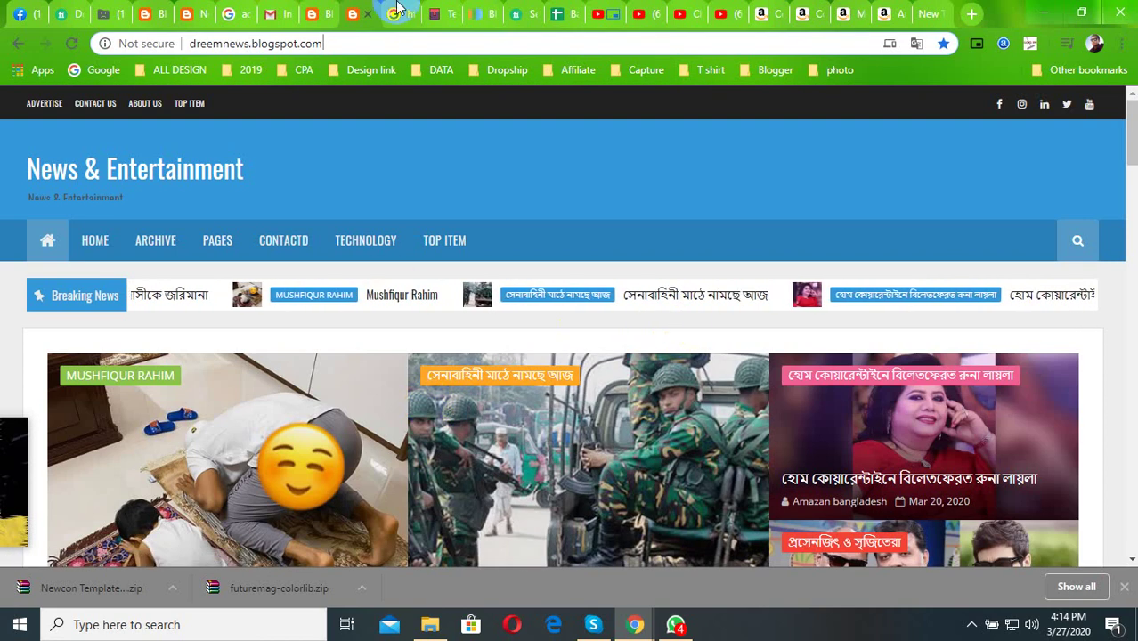
{"action": "key", "text": "ctrl+Tab"}
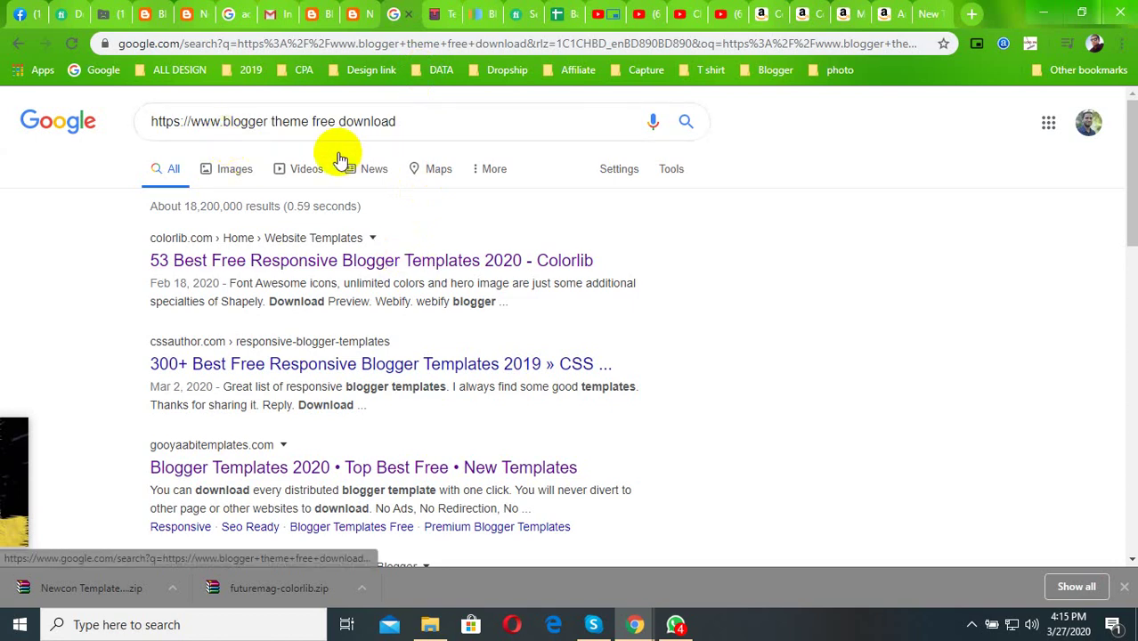
{"action": "left_click_drag", "start_coordinate": [222, 123], "coordinate": [145, 125]}
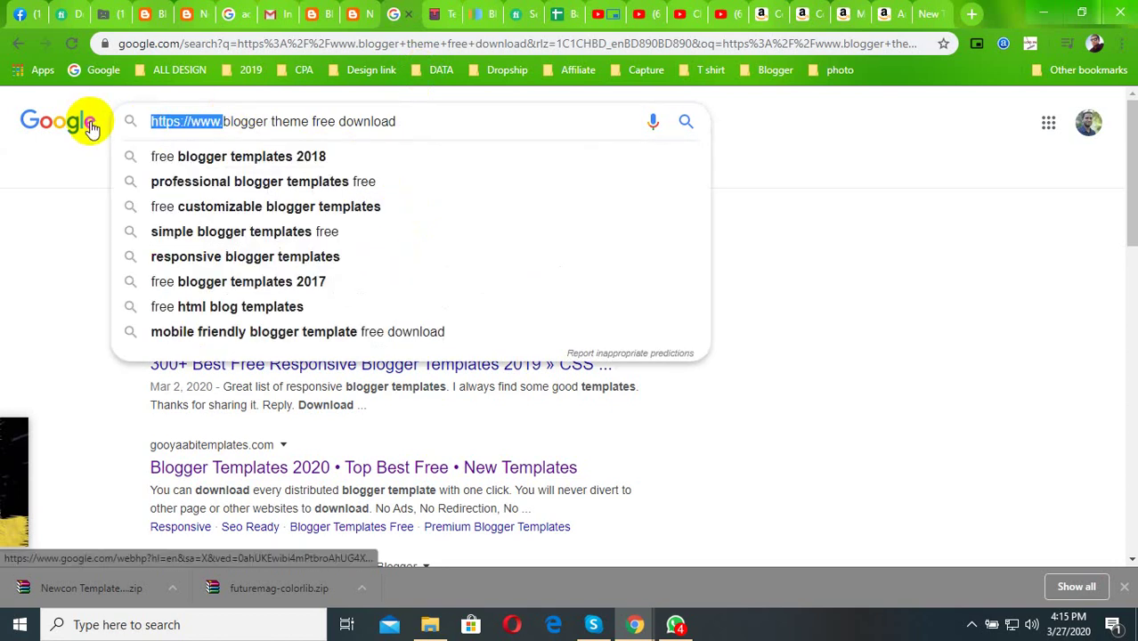
{"action": "key", "text": "BackSpace"}
{"action": "key", "text": "Return"}
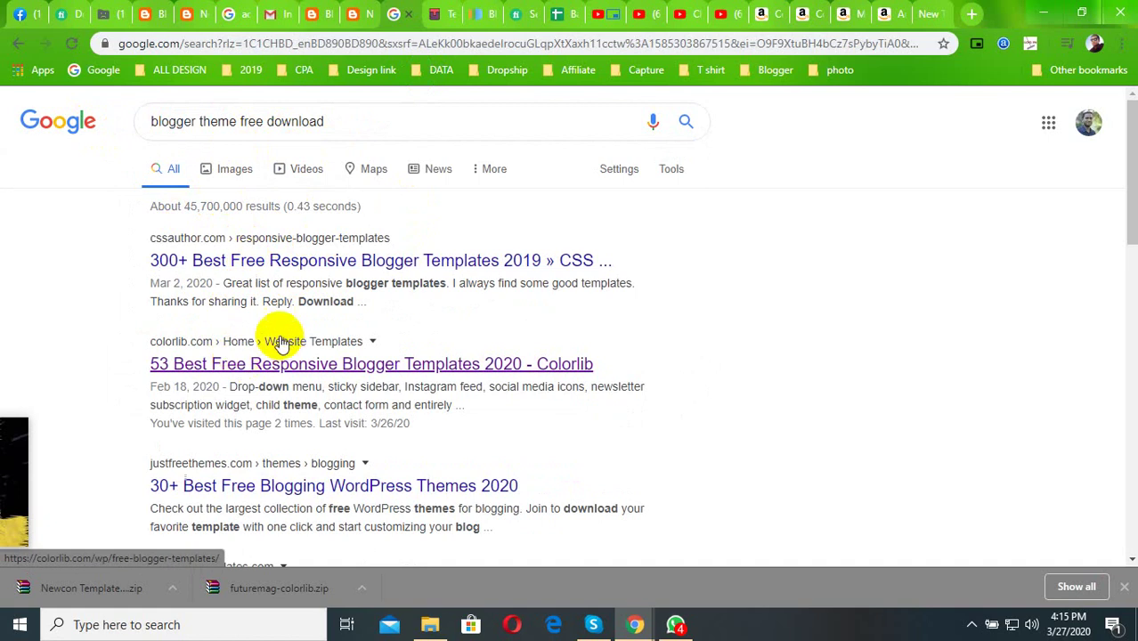
- Close the leftover template-site tabs and return to the search results
{"action": "left_click", "coordinate": [450, 13]}
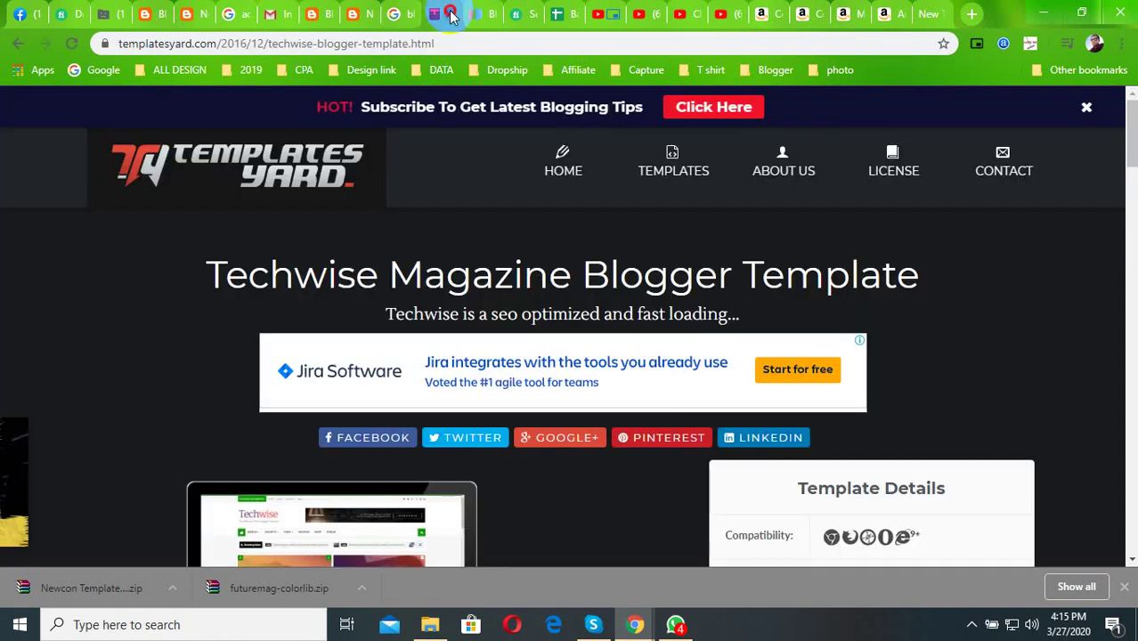
{"action": "left_click", "coordinate": [451, 14]}
{"action": "left_click", "coordinate": [448, 13]}
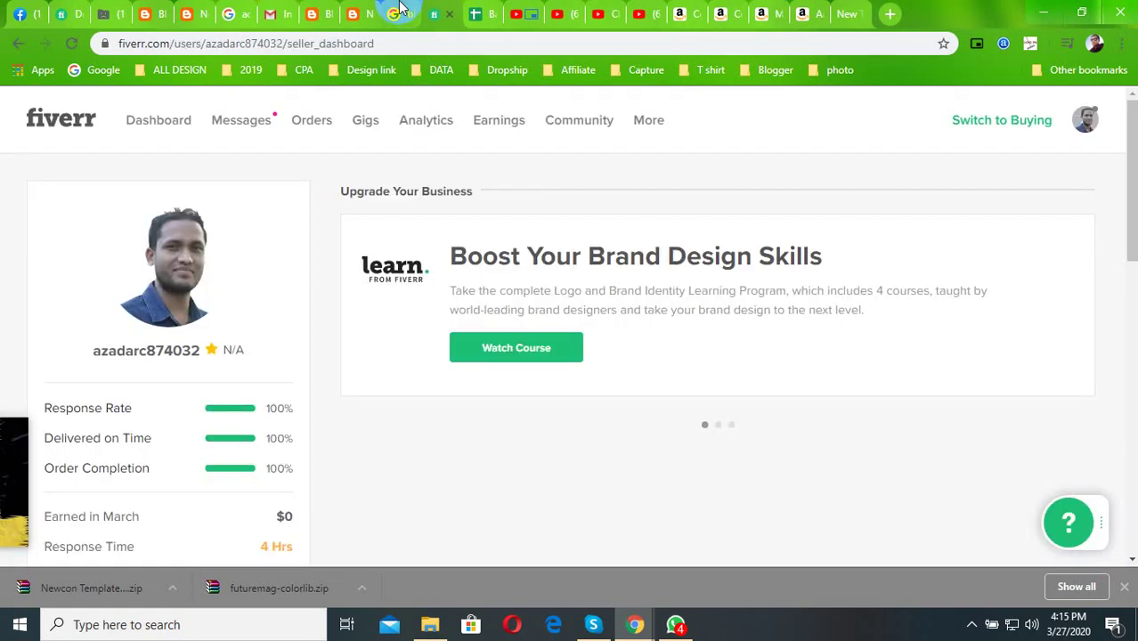
{"action": "left_click", "coordinate": [400, 11]}
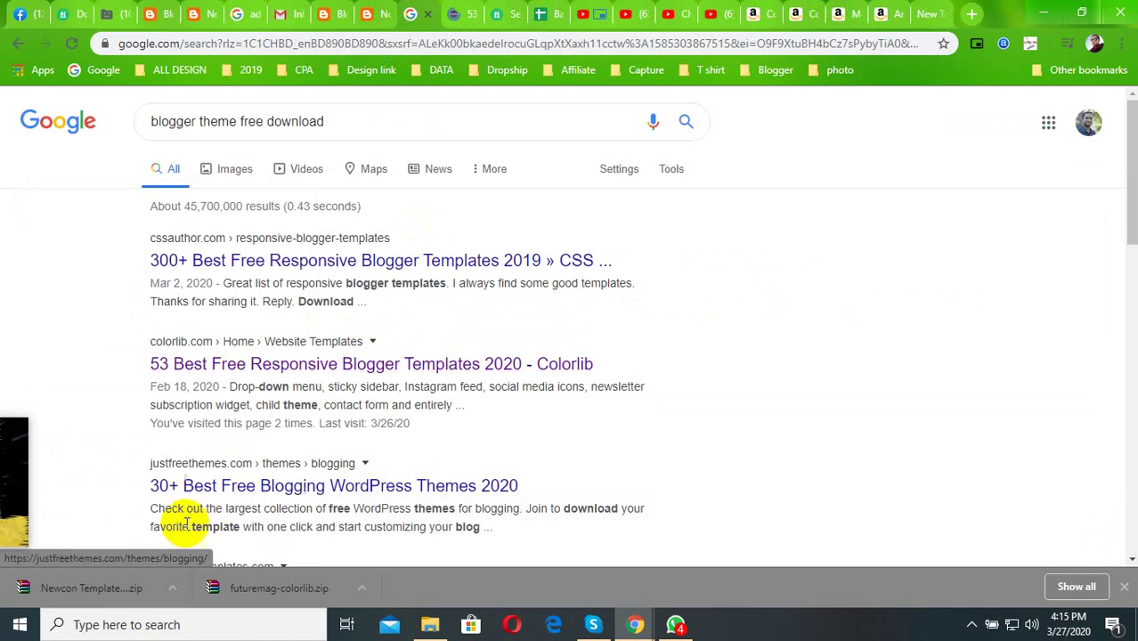
{"action": "scroll", "coordinate": [211, 509], "scroll_direction": "down", "scroll_amount": 2}
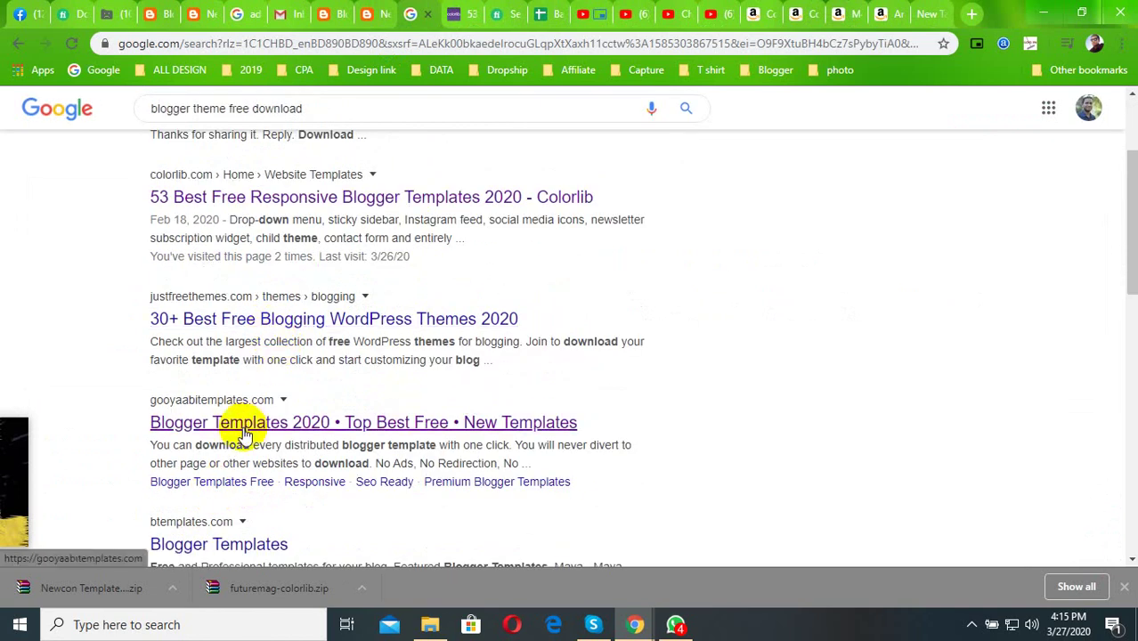
- Scroll Colorlib's roundup past FutureMag, Gossip, Newcon, Sora One, Boxy and Morpho to Techwise
{"action": "left_click", "coordinate": [475, 9]}
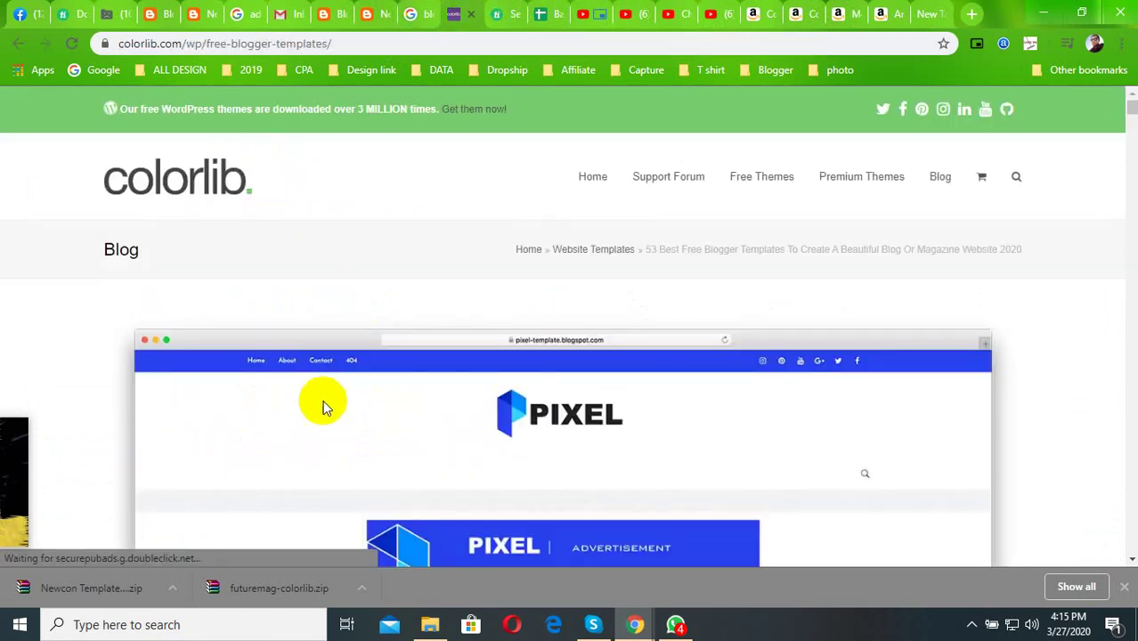
{"action": "scroll", "coordinate": [470, 410], "scroll_direction": "down", "scroll_amount": 5}
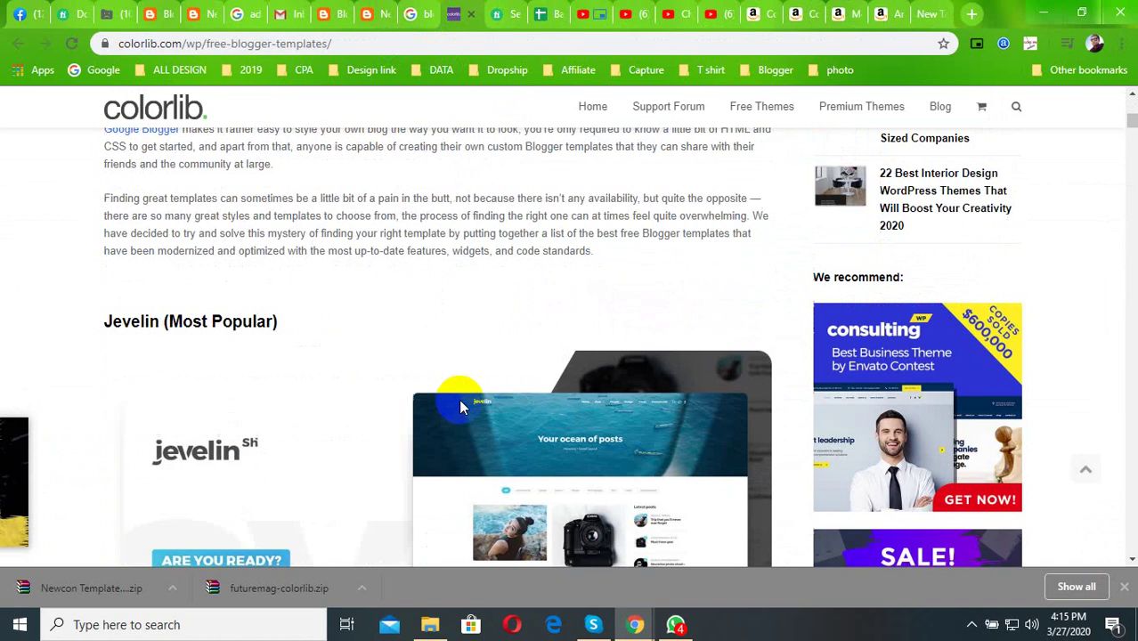
{"action": "scroll", "coordinate": [459, 399], "scroll_direction": "down", "scroll_amount": 5}
{"action": "scroll", "coordinate": [439, 403], "scroll_direction": "down", "scroll_amount": 5}
{"action": "scroll", "coordinate": [430, 398], "scroll_direction": "down", "scroll_amount": 5}
{"action": "scroll", "coordinate": [431, 405], "scroll_direction": "down", "scroll_amount": 5}
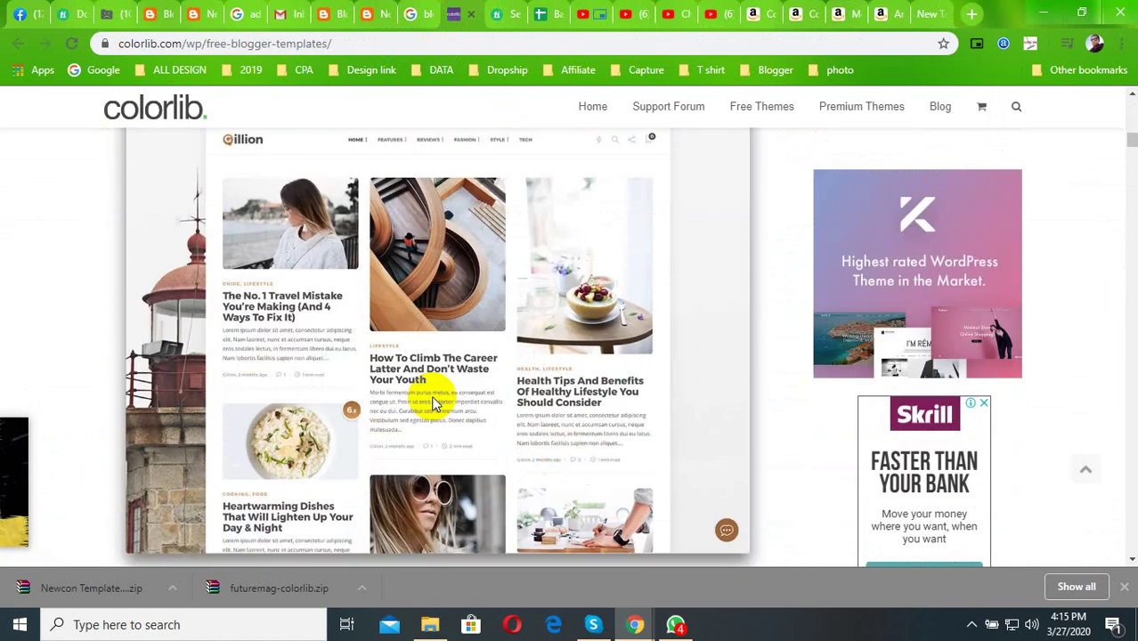
{"action": "scroll", "coordinate": [431, 405], "scroll_direction": "down", "scroll_amount": 5}
{"action": "scroll", "coordinate": [429, 405], "scroll_direction": "down", "scroll_amount": 5}
{"action": "scroll", "coordinate": [426, 405], "scroll_direction": "down", "scroll_amount": 5}
{"action": "scroll", "coordinate": [426, 407], "scroll_direction": "down", "scroll_amount": 5}
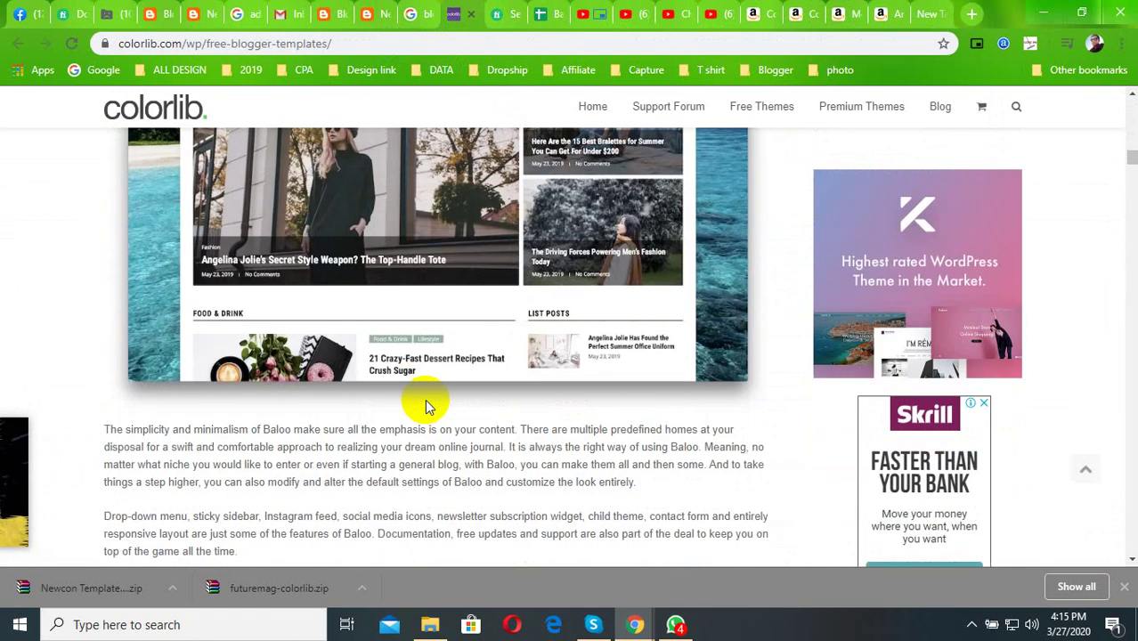
{"action": "scroll", "coordinate": [426, 402], "scroll_direction": "down", "scroll_amount": 5}
{"action": "scroll", "coordinate": [427, 403], "scroll_direction": "down", "scroll_amount": 5}
{"action": "scroll", "coordinate": [426, 406], "scroll_direction": "down", "scroll_amount": 5}
{"action": "scroll", "coordinate": [424, 408], "scroll_direction": "down", "scroll_amount": 5}
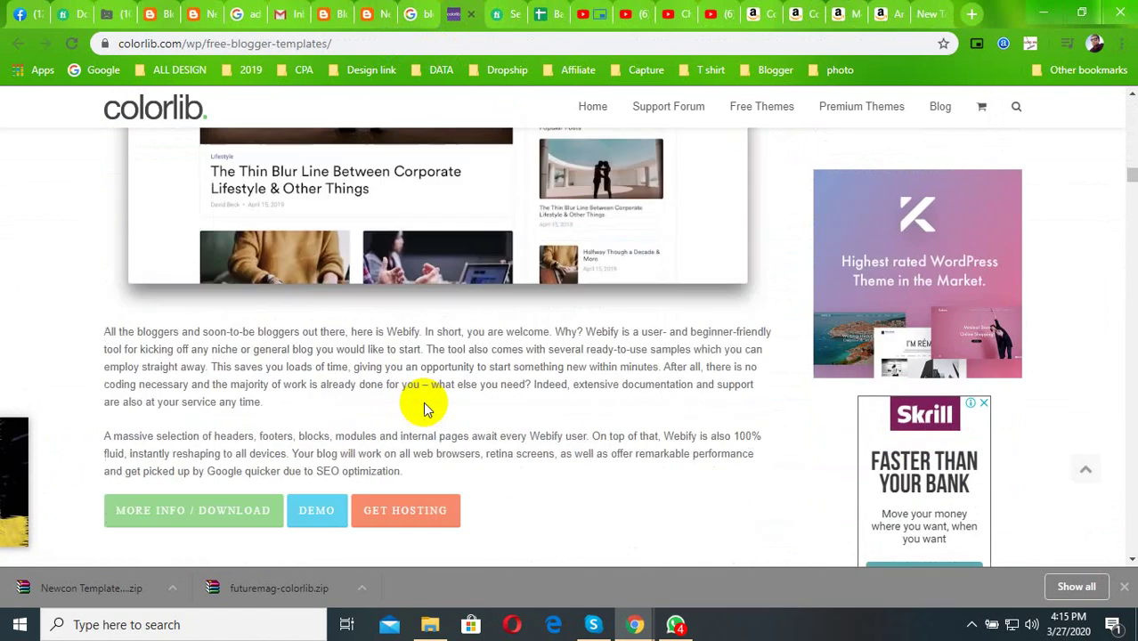
{"action": "scroll", "coordinate": [424, 408], "scroll_direction": "down", "scroll_amount": 2}
{"action": "scroll", "coordinate": [424, 408], "scroll_direction": "down", "scroll_amount": 4}
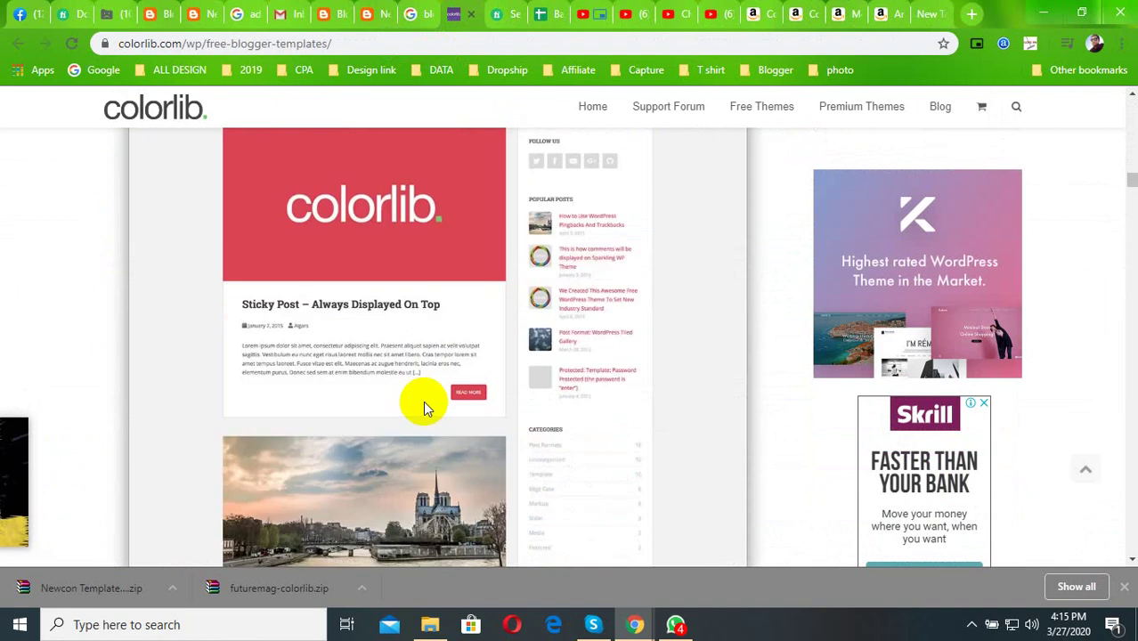
{"action": "scroll", "coordinate": [423, 407], "scroll_direction": "down", "scroll_amount": 3}
{"action": "scroll", "coordinate": [420, 407], "scroll_direction": "down", "scroll_amount": 5}
{"action": "scroll", "coordinate": [420, 407], "scroll_direction": "down", "scroll_amount": 5}
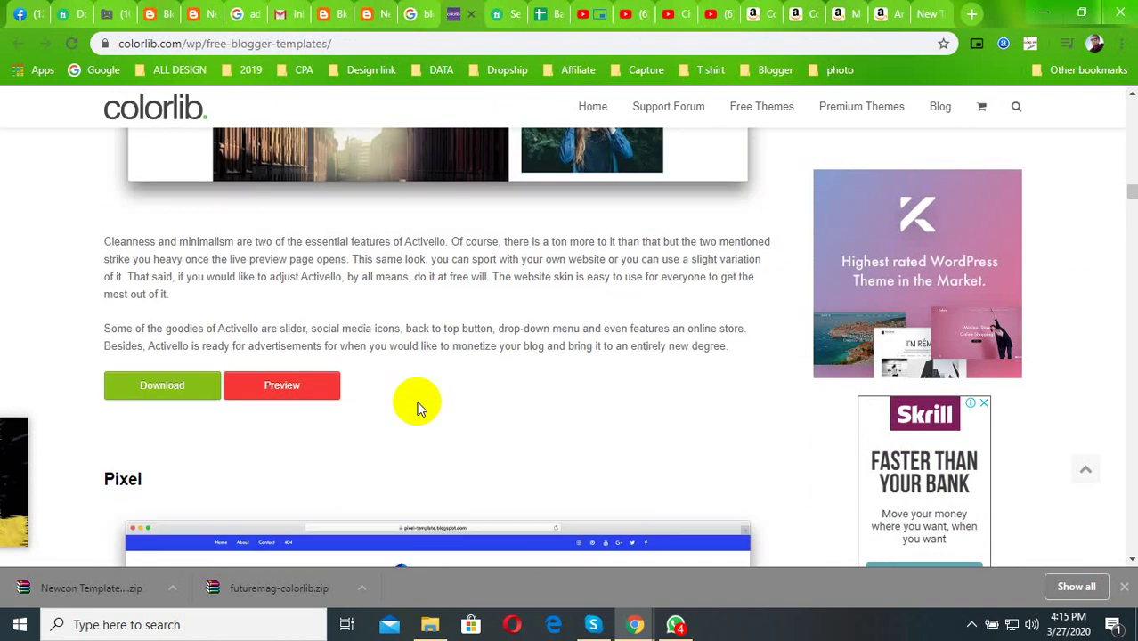
{"action": "scroll", "coordinate": [419, 409], "scroll_direction": "down", "scroll_amount": 5}
{"action": "scroll", "coordinate": [419, 409], "scroll_direction": "down", "scroll_amount": 5}
{"action": "scroll", "coordinate": [415, 401], "scroll_direction": "down", "scroll_amount": 5}
{"action": "scroll", "coordinate": [415, 401], "scroll_direction": "down", "scroll_amount": 5}
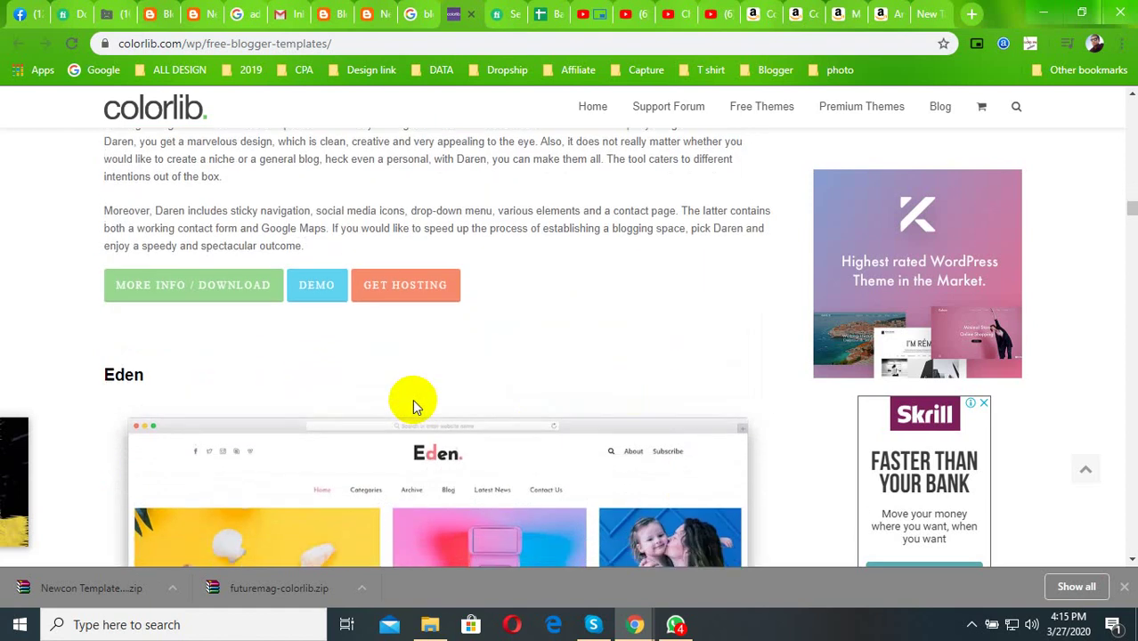
{"action": "scroll", "coordinate": [414, 403], "scroll_direction": "down", "scroll_amount": 5}
{"action": "scroll", "coordinate": [412, 405], "scroll_direction": "down", "scroll_amount": 5}
{"action": "scroll", "coordinate": [412, 406], "scroll_direction": "down", "scroll_amount": 5}
{"action": "scroll", "coordinate": [412, 405], "scroll_direction": "down", "scroll_amount": 5}
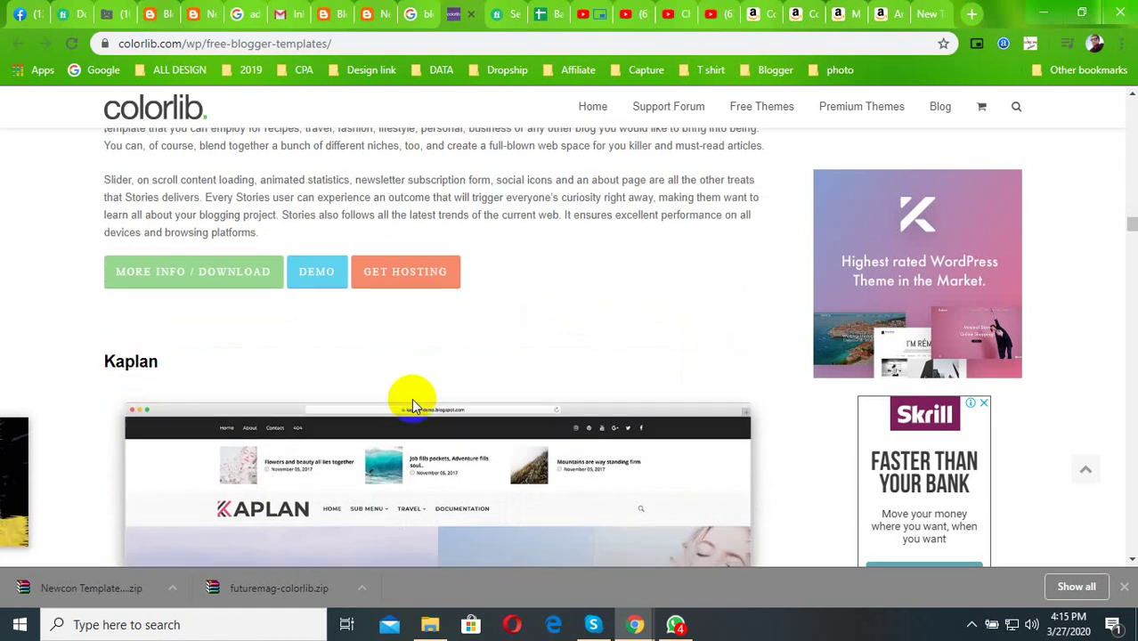
{"action": "scroll", "coordinate": [412, 406], "scroll_direction": "down", "scroll_amount": 5}
{"action": "scroll", "coordinate": [412, 405], "scroll_direction": "down", "scroll_amount": 5}
{"action": "scroll", "coordinate": [413, 405], "scroll_direction": "down", "scroll_amount": 5}
{"action": "scroll", "coordinate": [412, 405], "scroll_direction": "down", "scroll_amount": 5}
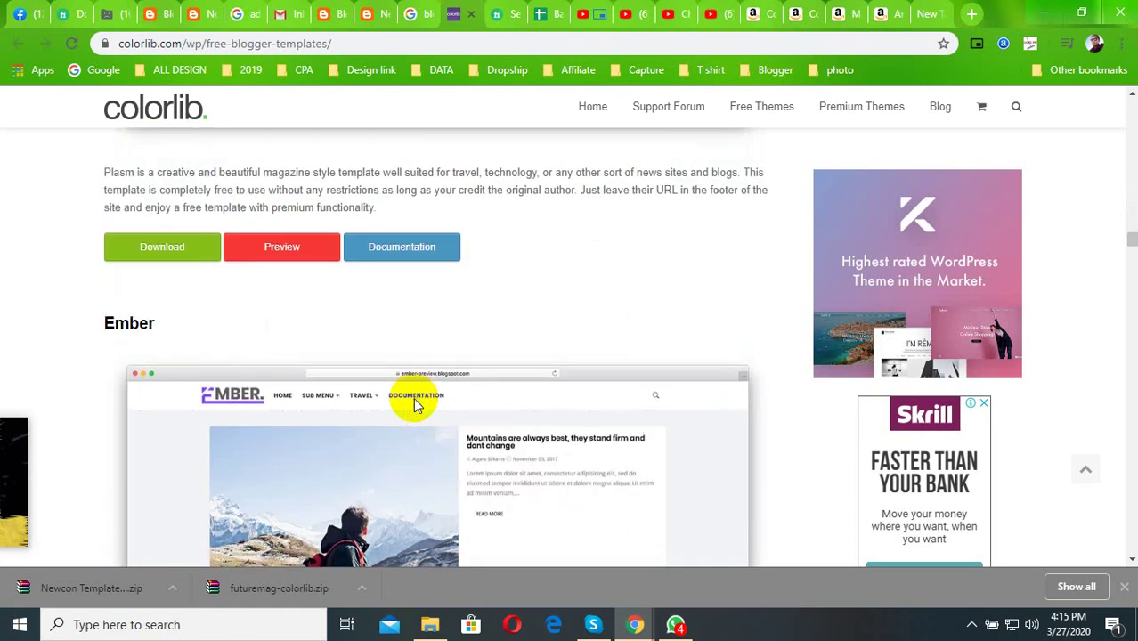
{"action": "scroll", "coordinate": [415, 402], "scroll_direction": "down", "scroll_amount": 5}
{"action": "scroll", "coordinate": [416, 401], "scroll_direction": "down", "scroll_amount": 5}
{"action": "scroll", "coordinate": [415, 395], "scroll_direction": "down", "scroll_amount": 5}
{"action": "scroll", "coordinate": [417, 393], "scroll_direction": "down", "scroll_amount": 5}
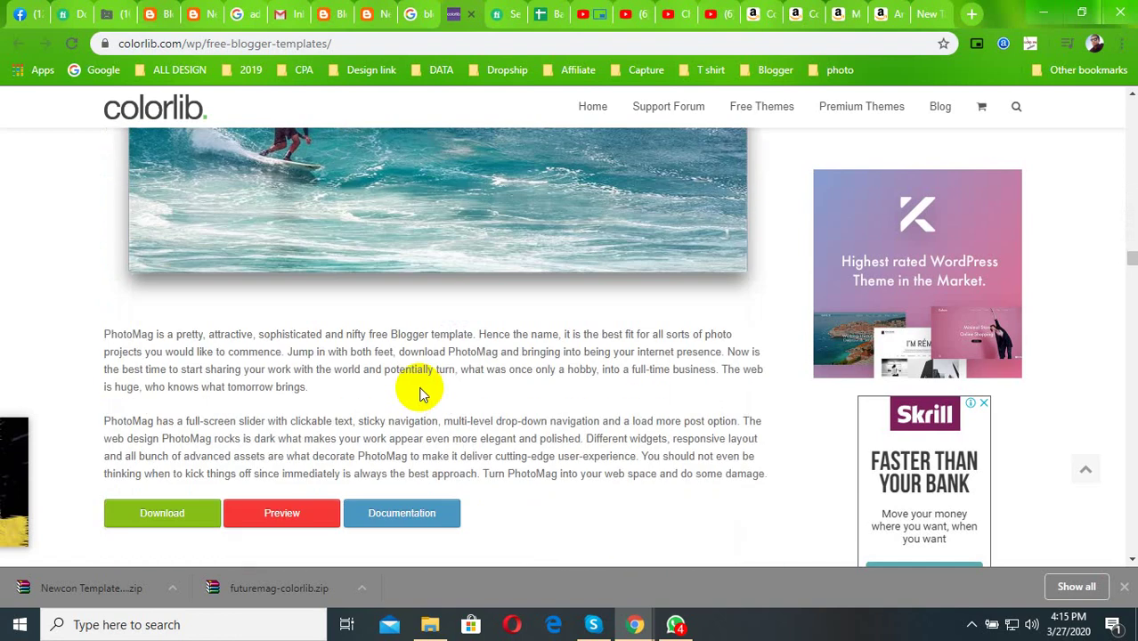
{"action": "scroll", "coordinate": [419, 392], "scroll_direction": "down", "scroll_amount": 5}
{"action": "scroll", "coordinate": [416, 384], "scroll_direction": "down", "scroll_amount": 5}
{"action": "scroll", "coordinate": [420, 383], "scroll_direction": "down", "scroll_amount": 5}
{"action": "scroll", "coordinate": [421, 383], "scroll_direction": "down", "scroll_amount": 5}
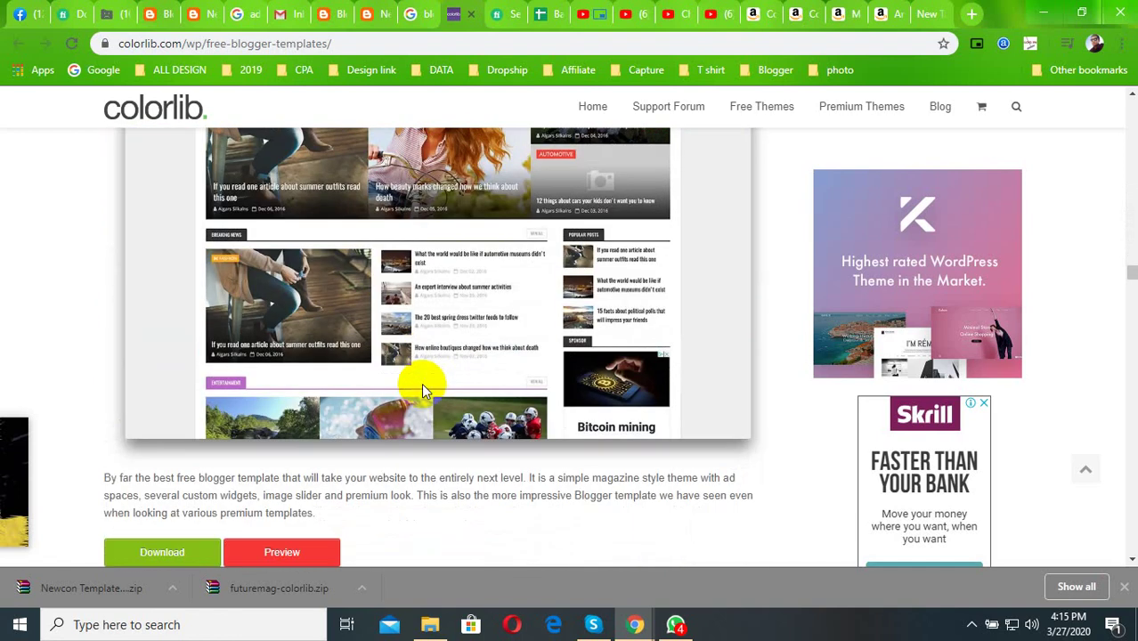
{"action": "scroll", "coordinate": [423, 382], "scroll_direction": "down", "scroll_amount": 5}
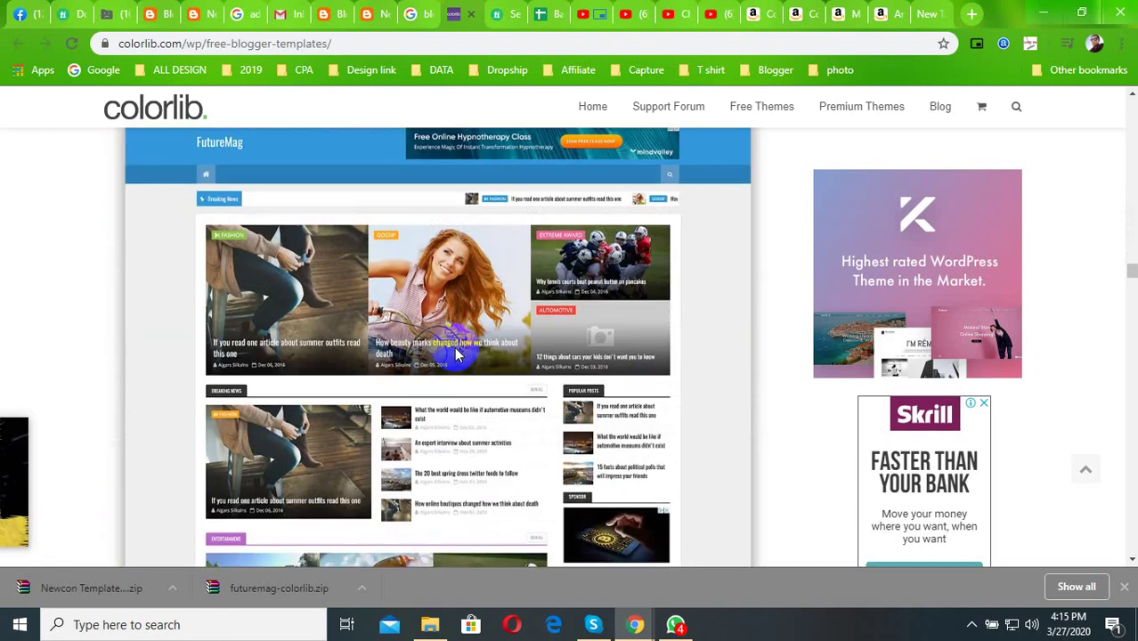
{"action": "scroll", "coordinate": [423, 381], "scroll_direction": "down", "scroll_amount": 5}
{"action": "scroll", "coordinate": [426, 381], "scroll_direction": "down", "scroll_amount": 2}
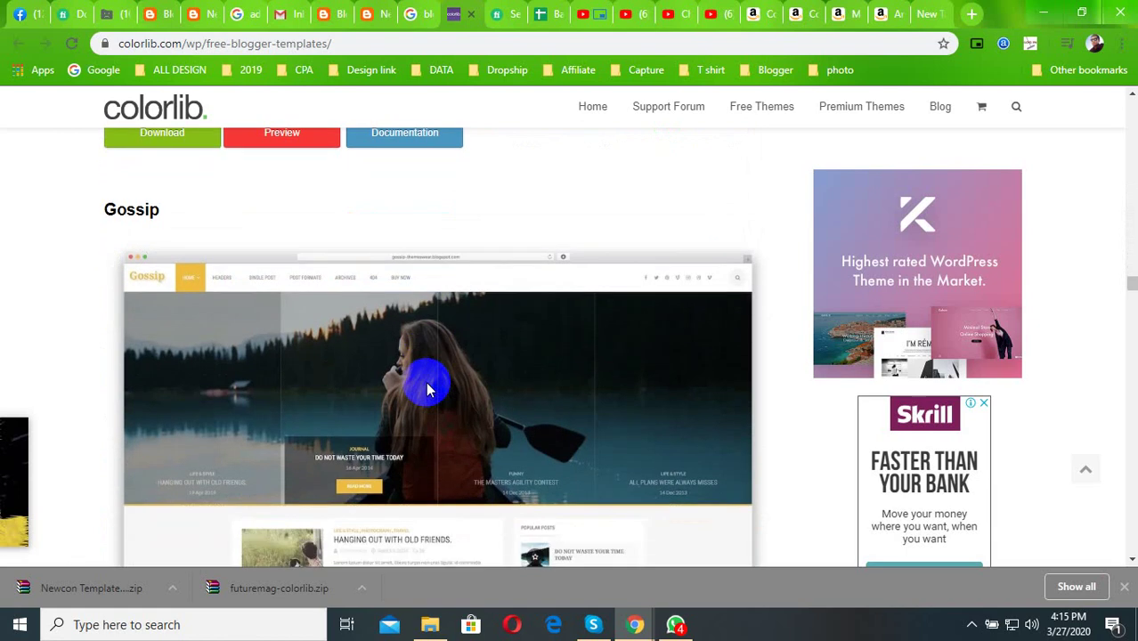
{"action": "scroll", "coordinate": [425, 383], "scroll_direction": "down", "scroll_amount": 3}
{"action": "scroll", "coordinate": [345, 355], "scroll_direction": "down", "scroll_amount": 3}
{"action": "scroll", "coordinate": [358, 344], "scroll_direction": "down", "scroll_amount": 4}
{"action": "scroll", "coordinate": [357, 344], "scroll_direction": "down", "scroll_amount": 2}
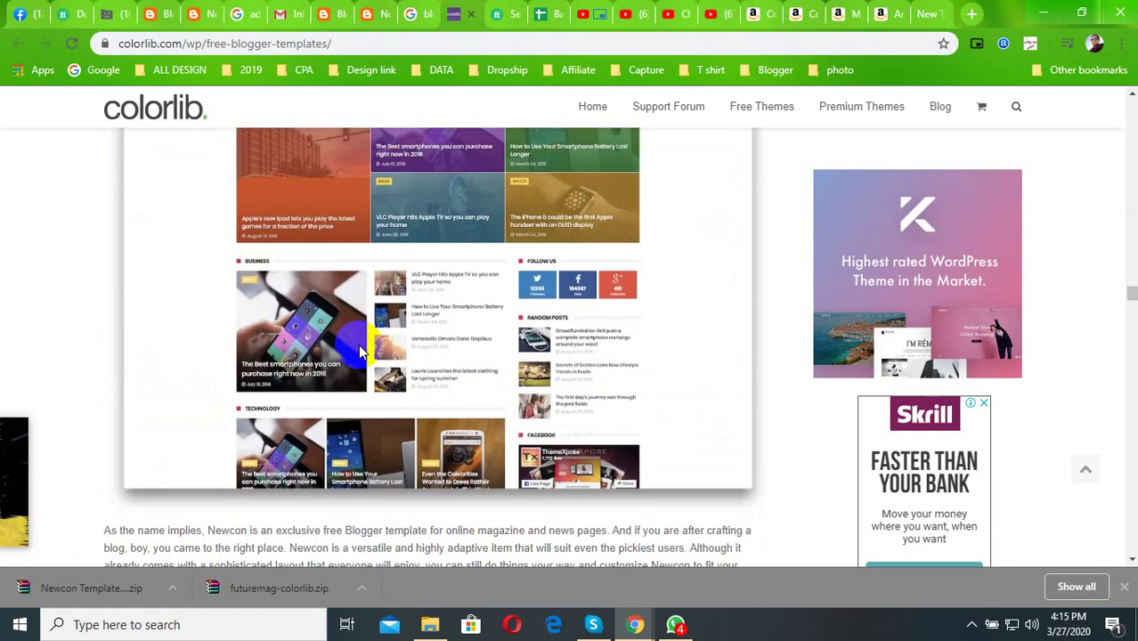
{"action": "scroll", "coordinate": [445, 325], "scroll_direction": "down", "scroll_amount": 4}
{"action": "scroll", "coordinate": [446, 334], "scroll_direction": "down", "scroll_amount": 4}
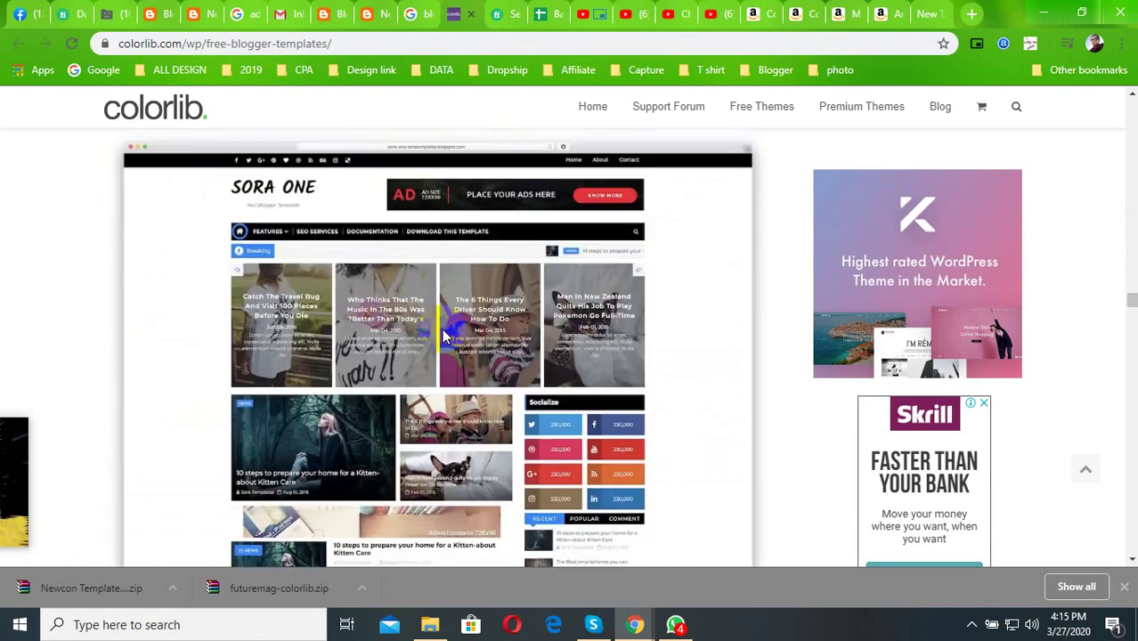
{"action": "scroll", "coordinate": [442, 336], "scroll_direction": "down", "scroll_amount": 1}
{"action": "scroll", "coordinate": [441, 338], "scroll_direction": "down", "scroll_amount": 1}
{"action": "scroll", "coordinate": [437, 338], "scroll_direction": "down", "scroll_amount": 2}
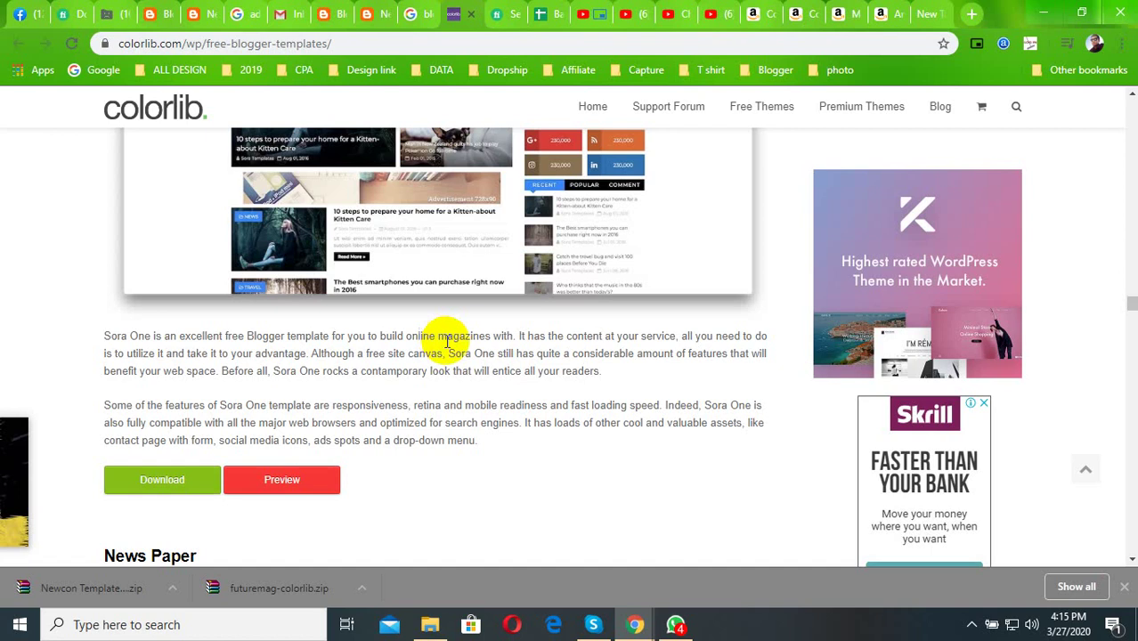
{"action": "scroll", "coordinate": [433, 338], "scroll_direction": "up", "scroll_amount": 3}
{"action": "scroll", "coordinate": [434, 347], "scroll_direction": "up", "scroll_amount": 1}
{"action": "scroll", "coordinate": [458, 410], "scroll_direction": "down", "scroll_amount": 1}
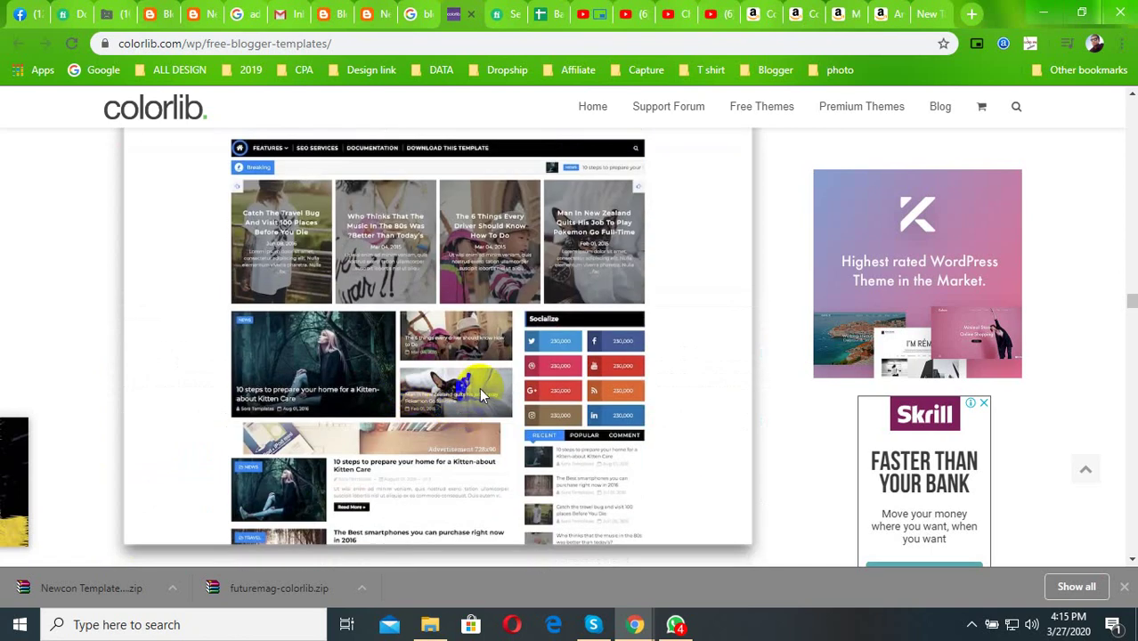
{"action": "scroll", "coordinate": [437, 382], "scroll_direction": "down", "scroll_amount": 1}
{"action": "scroll", "coordinate": [444, 373], "scroll_direction": "down", "scroll_amount": 4}
{"action": "scroll", "coordinate": [446, 378], "scroll_direction": "down", "scroll_amount": 3}
{"action": "scroll", "coordinate": [444, 375], "scroll_direction": "down", "scroll_amount": 4}
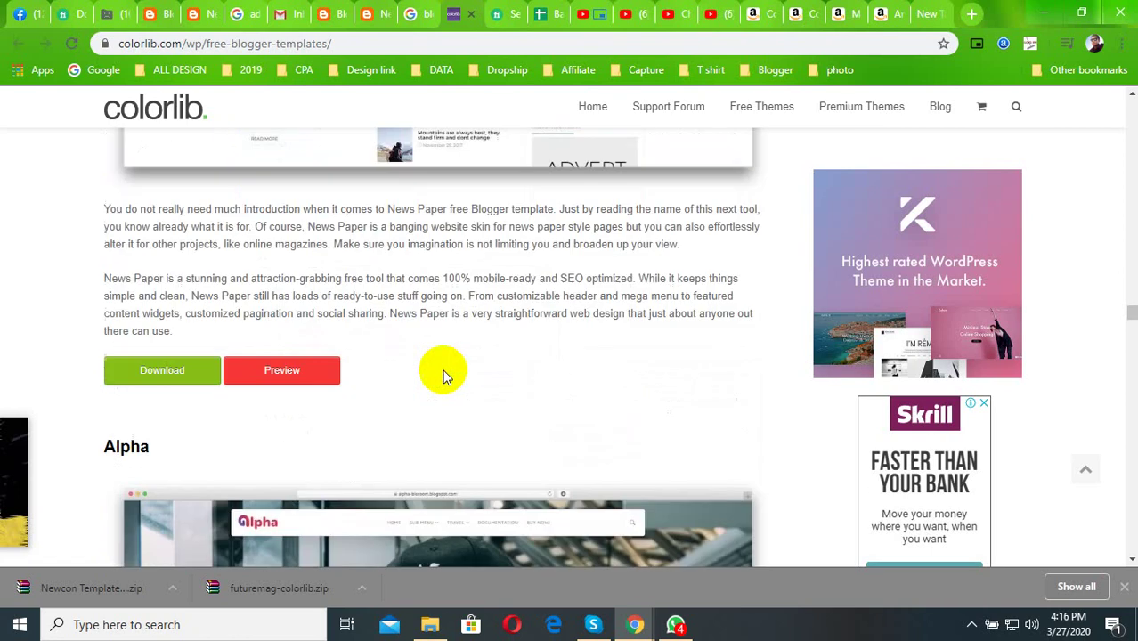
{"action": "scroll", "coordinate": [444, 373], "scroll_direction": "down", "scroll_amount": 4}
{"action": "scroll", "coordinate": [445, 373], "scroll_direction": "down", "scroll_amount": 4}
{"action": "scroll", "coordinate": [445, 370], "scroll_direction": "down", "scroll_amount": 4}
{"action": "scroll", "coordinate": [445, 371], "scroll_direction": "down", "scroll_amount": 4}
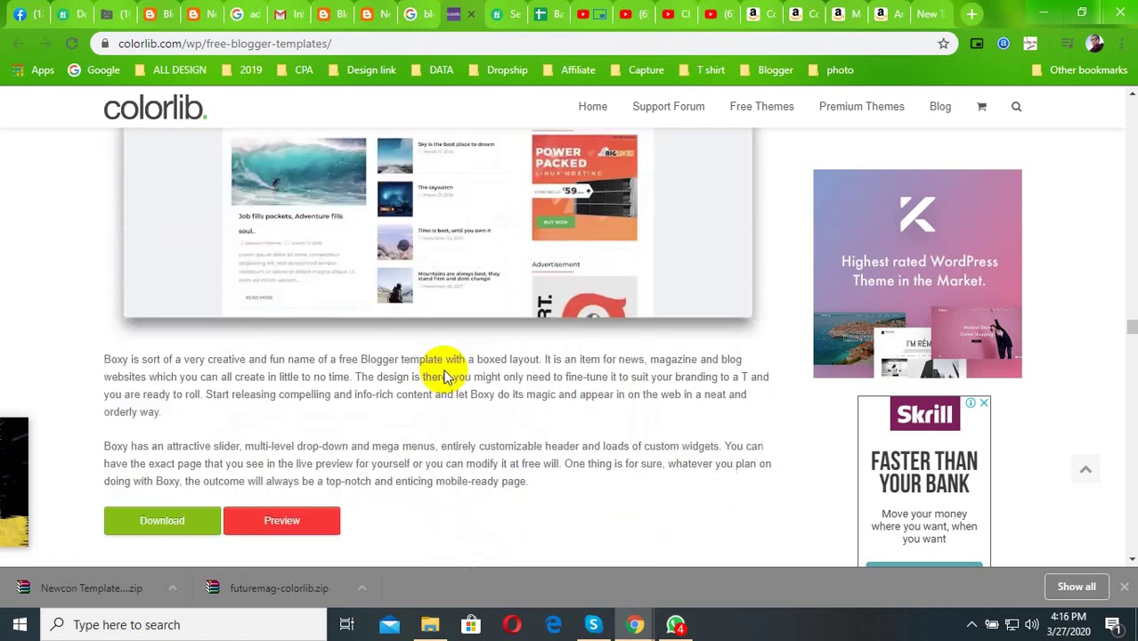
{"action": "scroll", "coordinate": [444, 369], "scroll_direction": "down", "scroll_amount": 4}
{"action": "scroll", "coordinate": [444, 369], "scroll_direction": "down", "scroll_amount": 4}
{"action": "scroll", "coordinate": [445, 372], "scroll_direction": "down", "scroll_amount": 4}
{"action": "scroll", "coordinate": [446, 374], "scroll_direction": "down", "scroll_amount": 3}
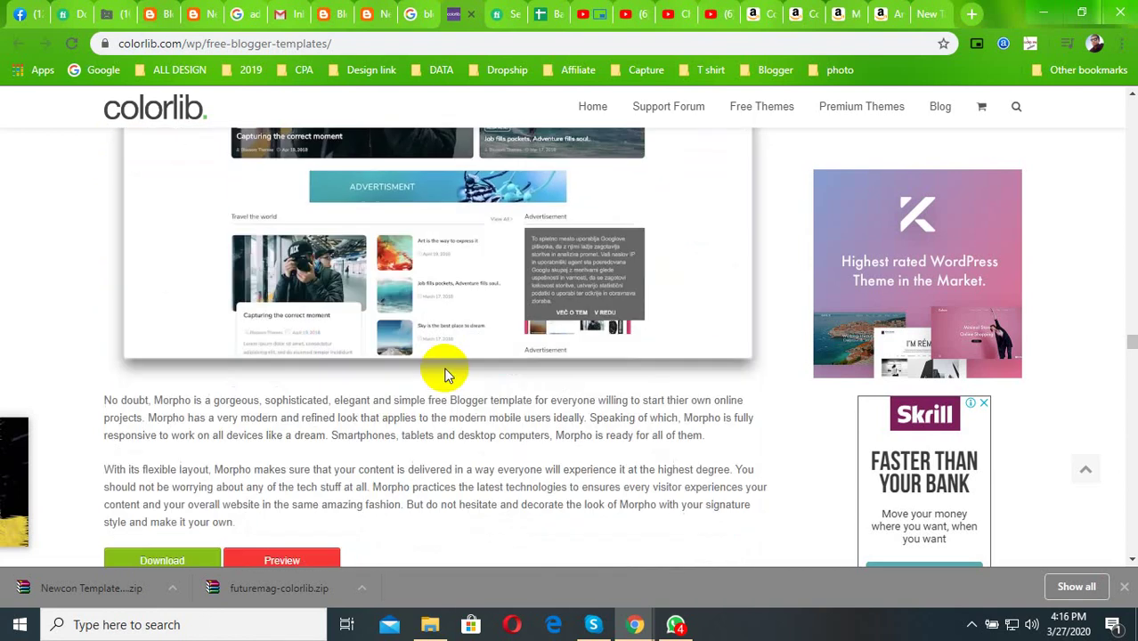
{"action": "scroll", "coordinate": [445, 374], "scroll_direction": "down", "scroll_amount": 3}
{"action": "scroll", "coordinate": [452, 369], "scroll_direction": "down", "scroll_amount": 4}
{"action": "scroll", "coordinate": [457, 357], "scroll_direction": "down", "scroll_amount": 1}
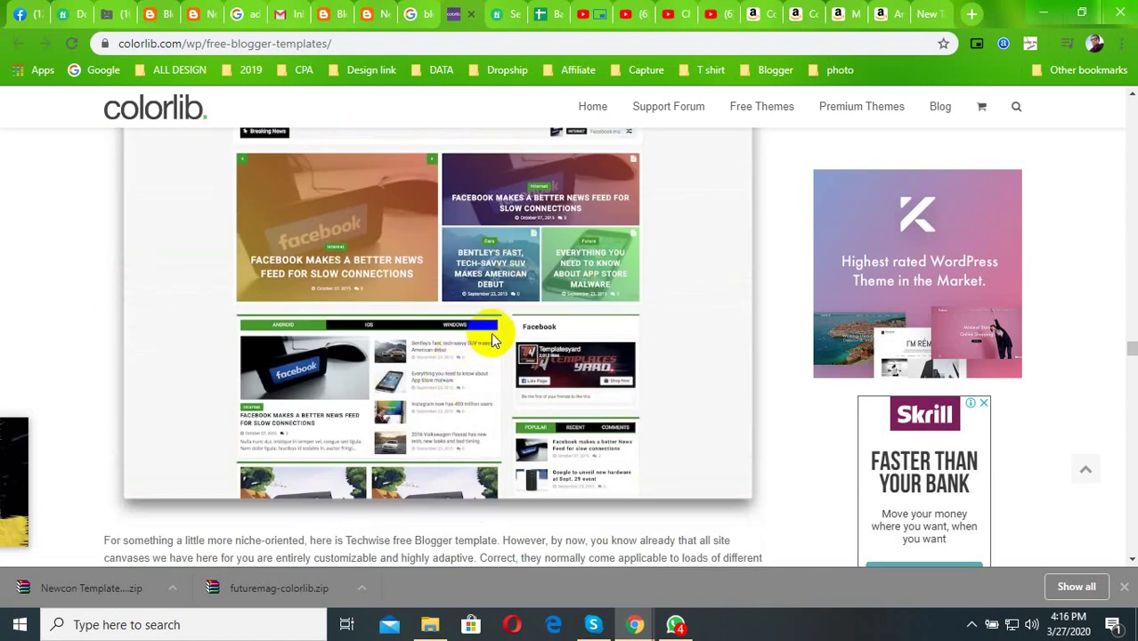
{"action": "scroll", "coordinate": [435, 403], "scroll_direction": "down", "scroll_amount": 2}
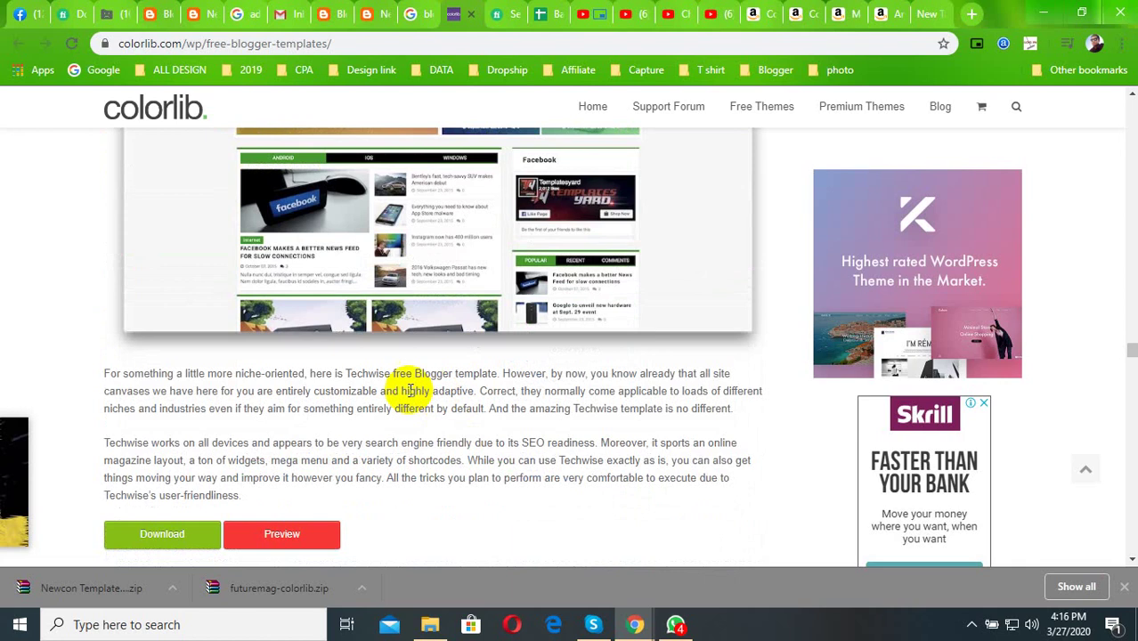
- Open Techwise's Templatesyard page and scroll to the Free/Paid table and Download Free Version
{"action": "left_click", "coordinate": [164, 537]}
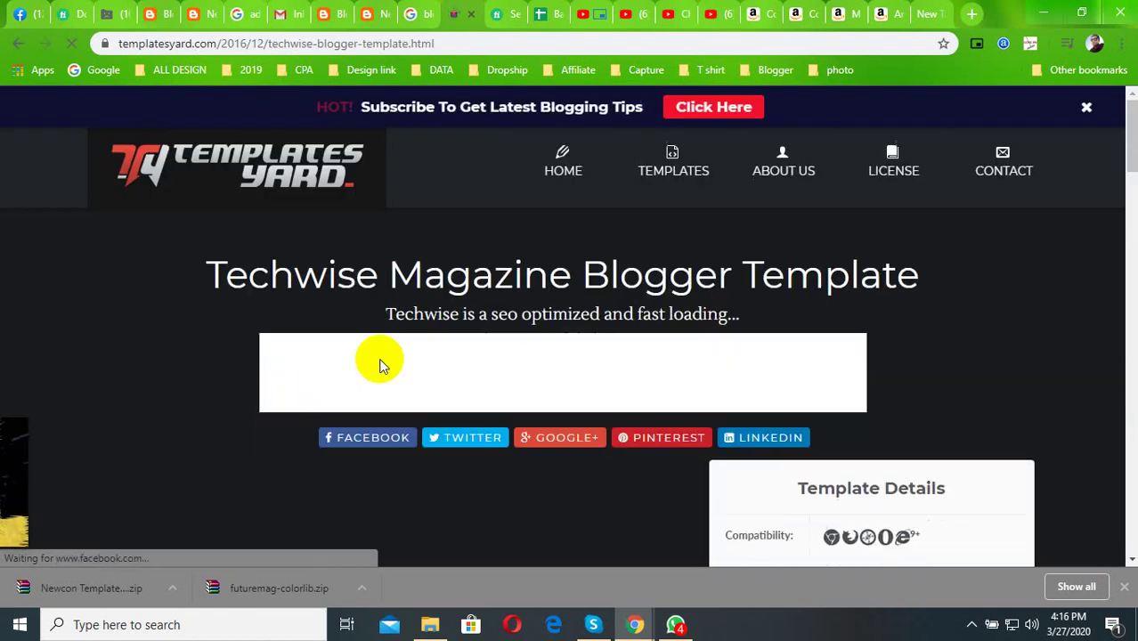
{"action": "scroll", "coordinate": [579, 311], "scroll_direction": "down", "scroll_amount": 3}
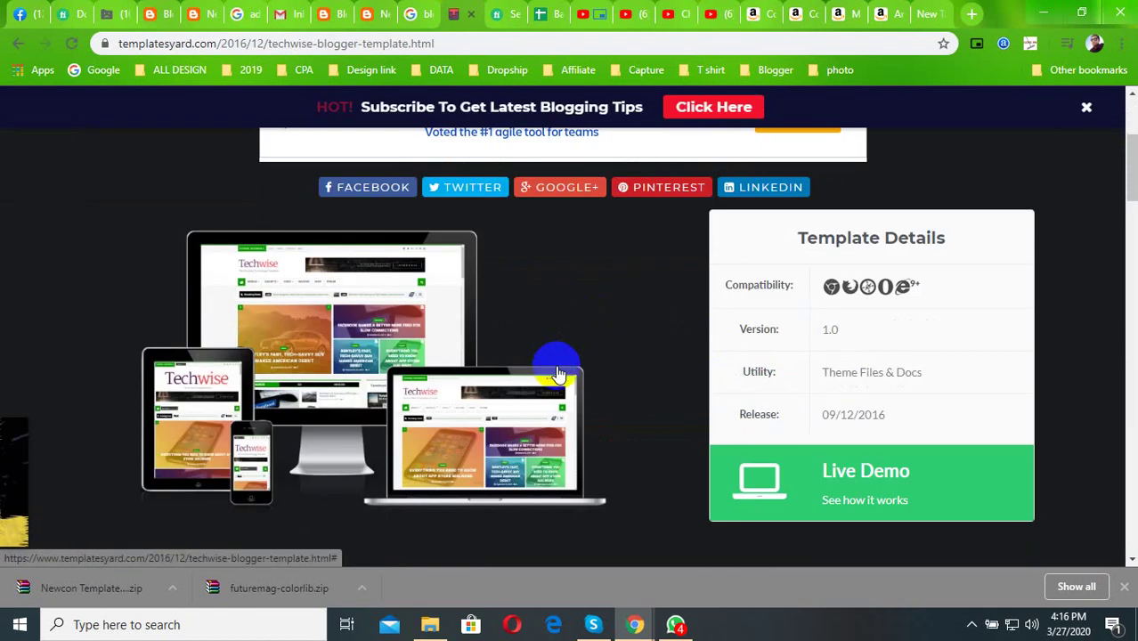
{"action": "scroll", "coordinate": [428, 374], "scroll_direction": "down", "scroll_amount": 4}
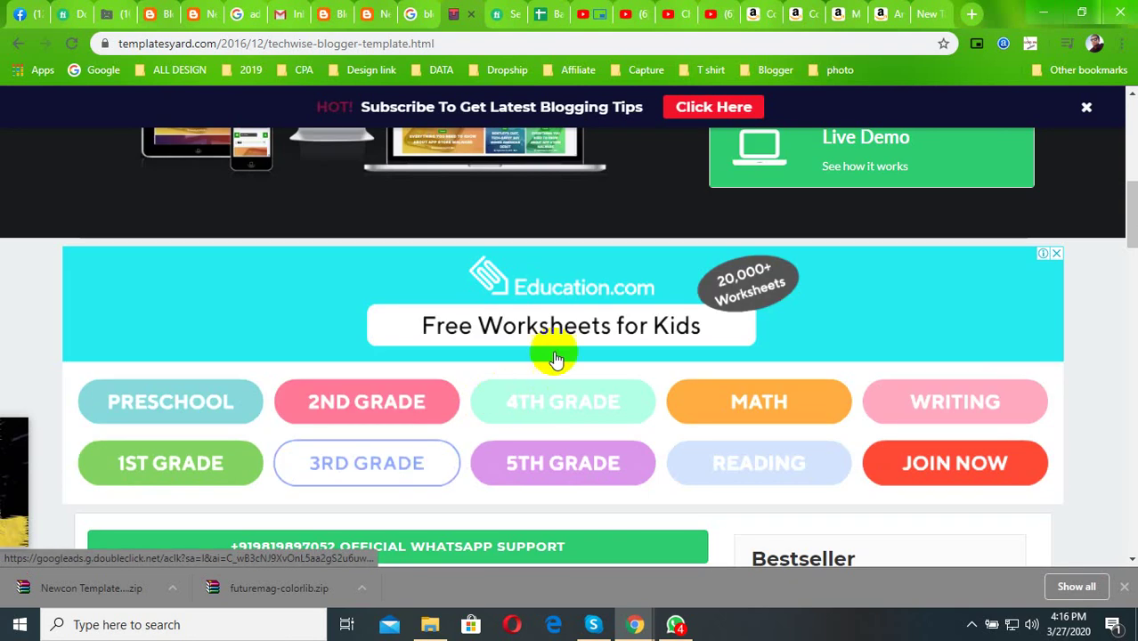
{"action": "scroll", "coordinate": [555, 356], "scroll_direction": "down", "scroll_amount": 3}
{"action": "scroll", "coordinate": [472, 379], "scroll_direction": "down", "scroll_amount": 3}
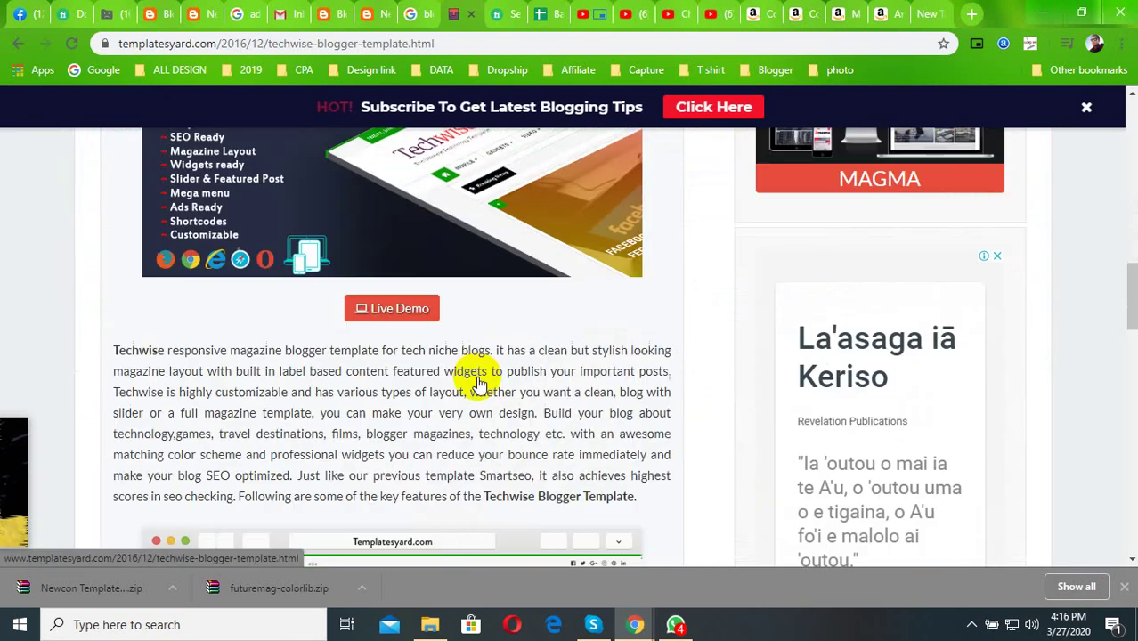
{"action": "scroll", "coordinate": [475, 379], "scroll_direction": "down", "scroll_amount": 3}
{"action": "scroll", "coordinate": [476, 385], "scroll_direction": "up", "scroll_amount": 3}
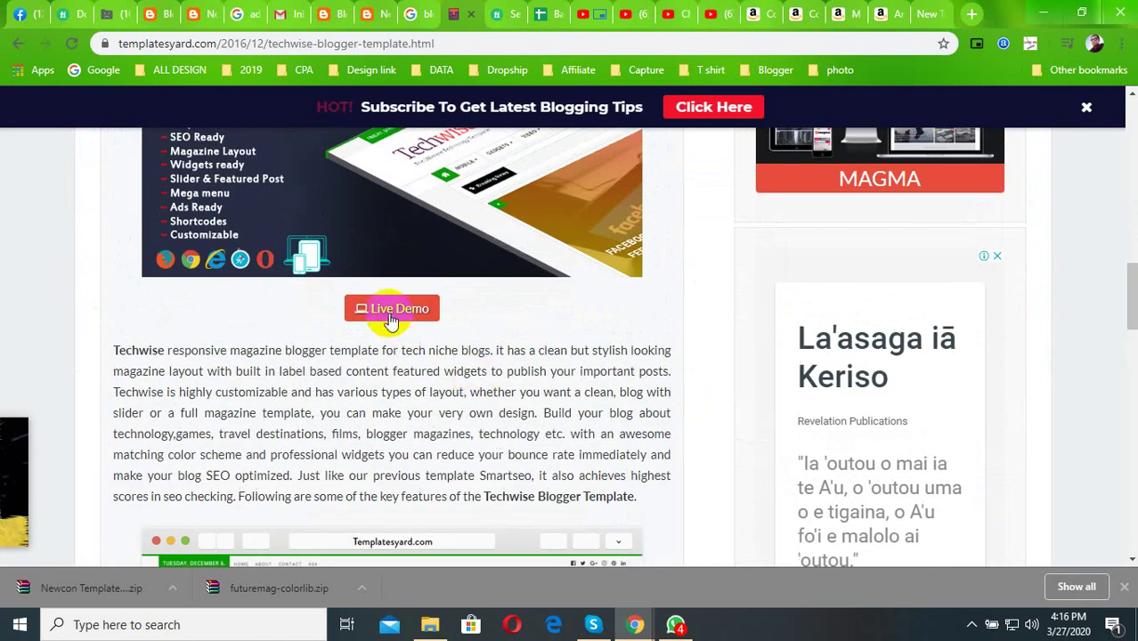
{"action": "scroll", "coordinate": [399, 317], "scroll_direction": "down", "scroll_amount": 3}
{"action": "scroll", "coordinate": [457, 355], "scroll_direction": "down", "scroll_amount": 2}
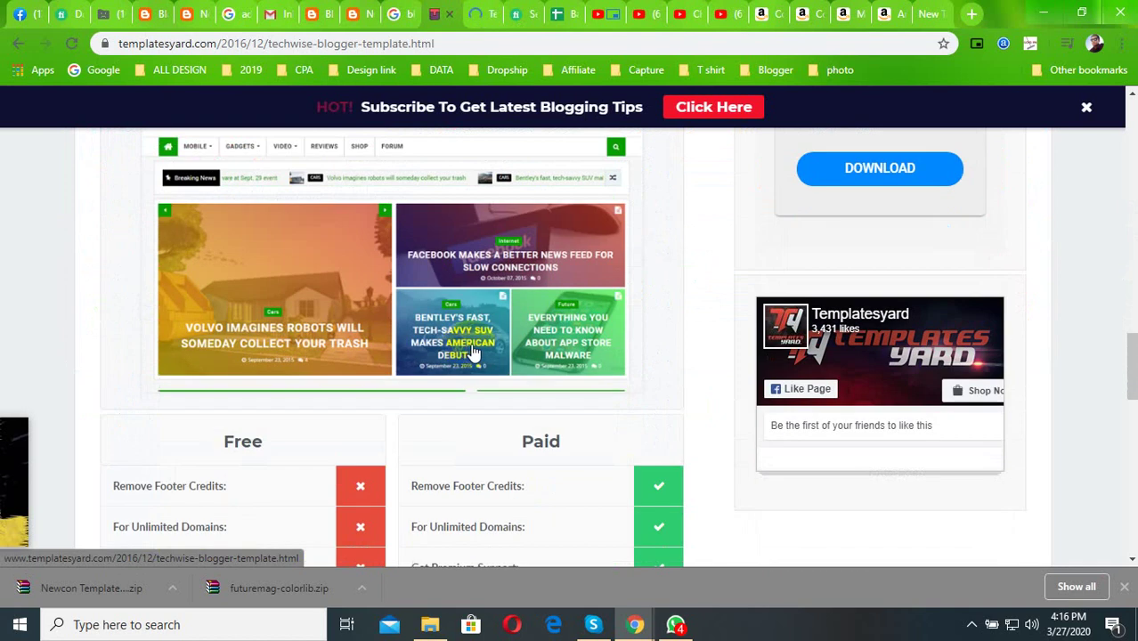
{"action": "scroll", "coordinate": [469, 355], "scroll_direction": "down", "scroll_amount": 4}
{"action": "scroll", "coordinate": [300, 382], "scroll_direction": "up", "scroll_amount": 2}
{"action": "scroll", "coordinate": [237, 382], "scroll_direction": "up", "scroll_amount": 1}
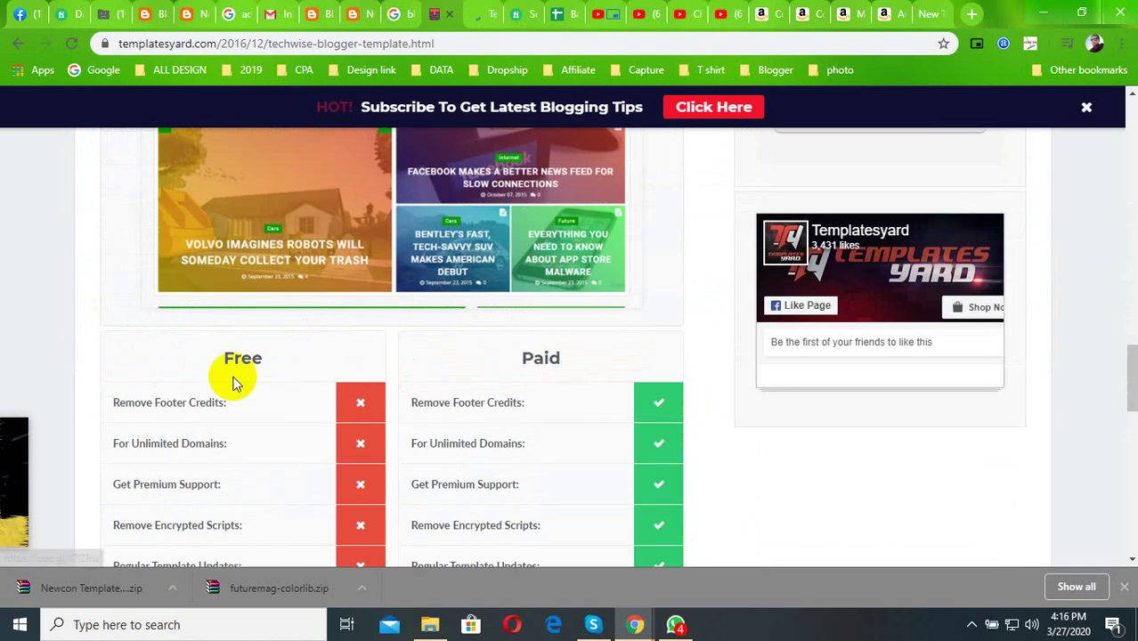
{"action": "scroll", "coordinate": [492, 382], "scroll_direction": "down", "scroll_amount": 1}
{"action": "scroll", "coordinate": [365, 406], "scroll_direction": "down", "scroll_amount": 2}
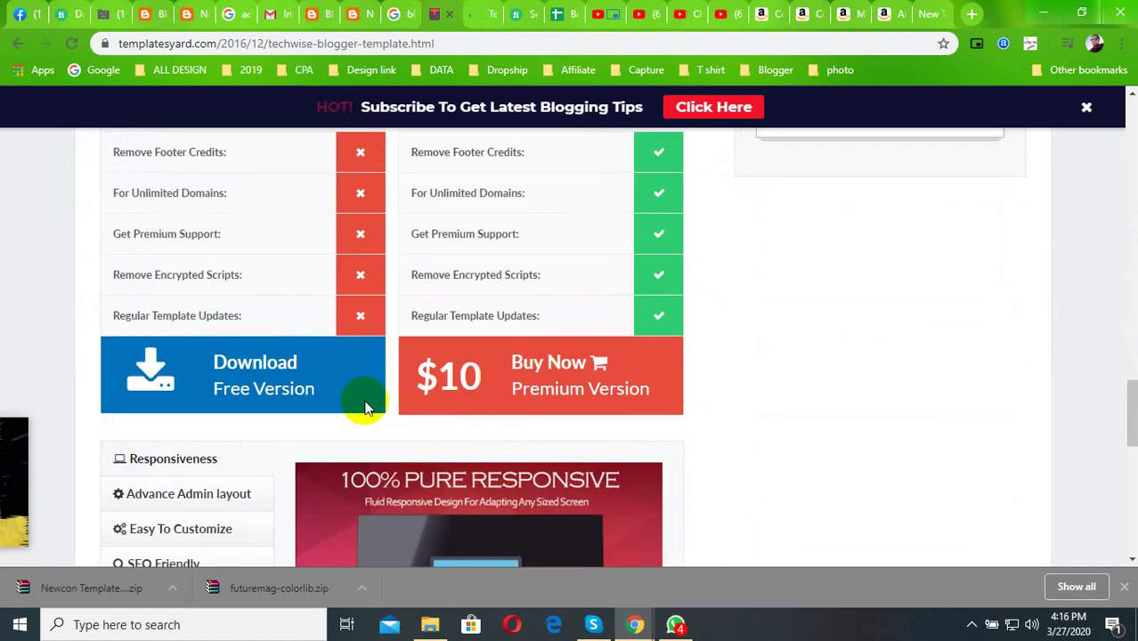
- Follow Techwise's Download Free Version link to its Box share page
{"action": "left_click", "coordinate": [272, 395]}
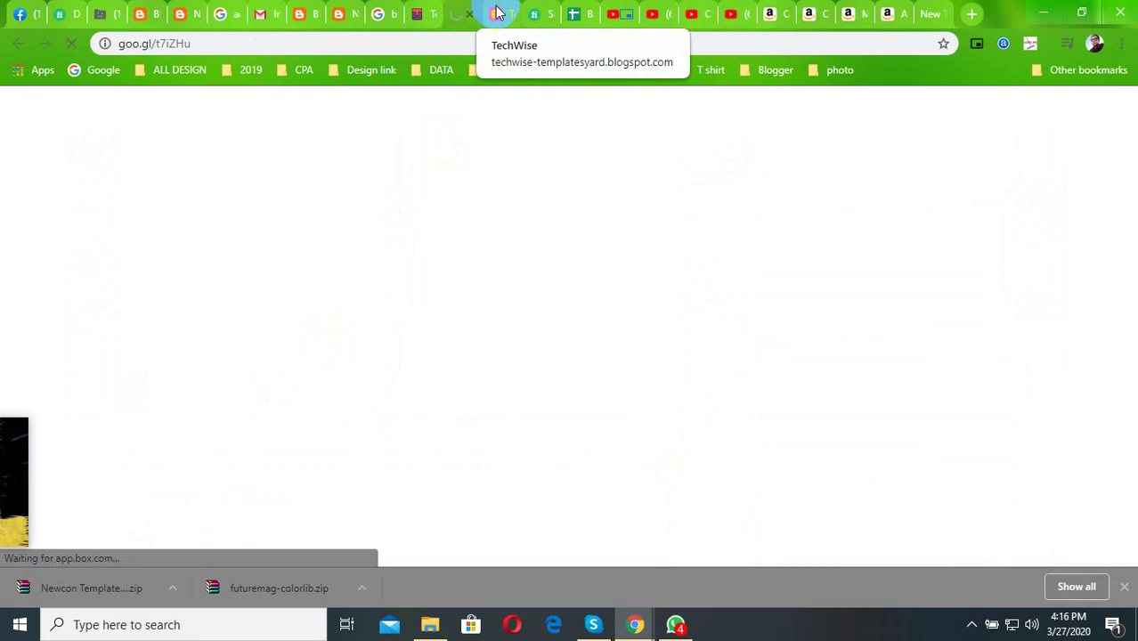
{"action": "scroll", "coordinate": [610, 381], "scroll_direction": "down", "scroll_amount": 3}
{"action": "scroll", "coordinate": [584, 387], "scroll_direction": "down", "scroll_amount": 2}
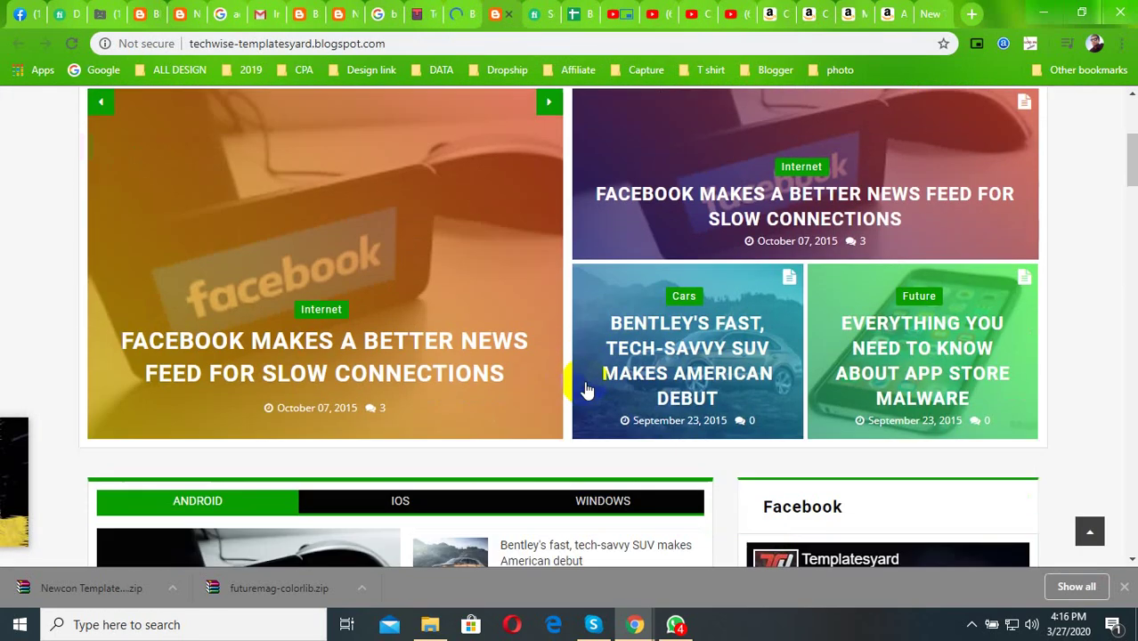
- Download TechWise Free Version.zip from Box and show it in its folder
{"action": "left_click", "coordinate": [461, 13]}
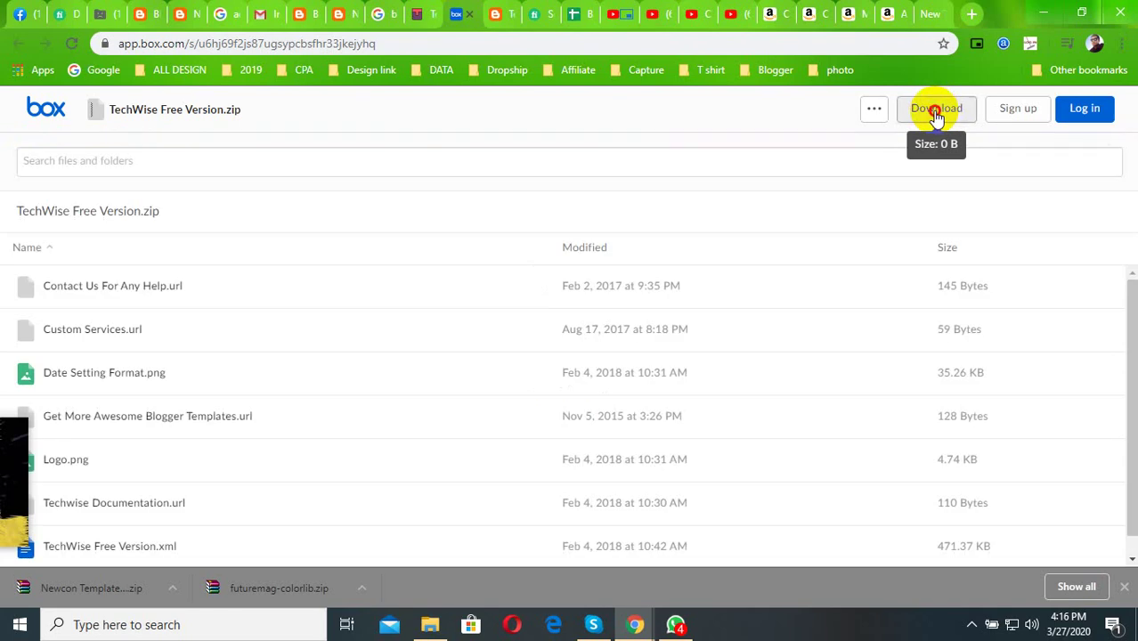
{"action": "left_click", "coordinate": [935, 112]}
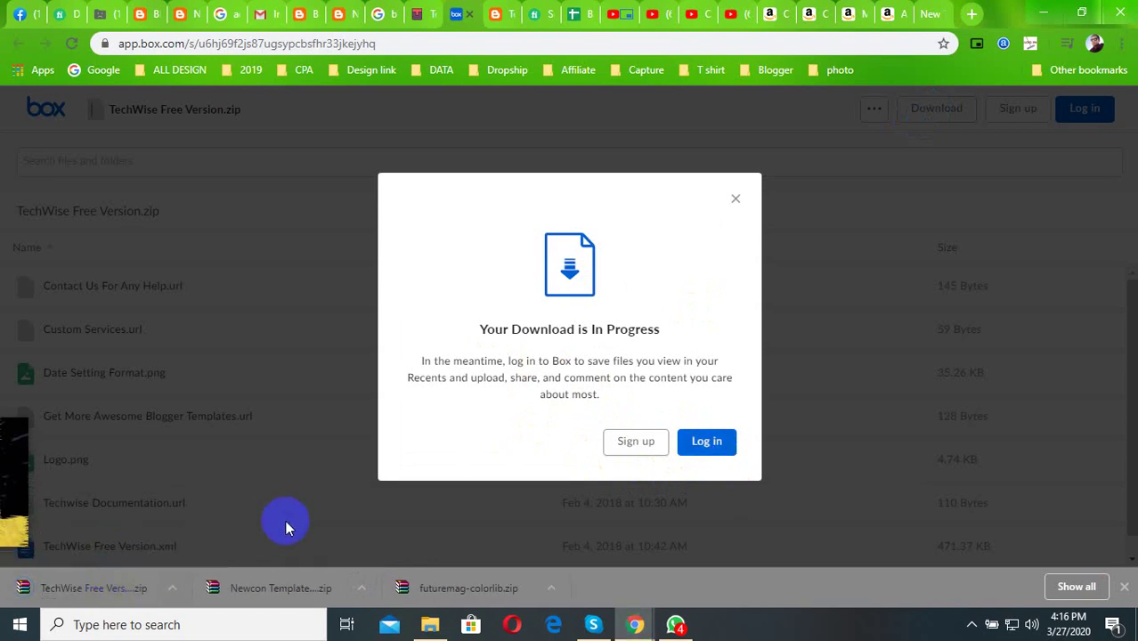
{"action": "left_click", "coordinate": [171, 590]}
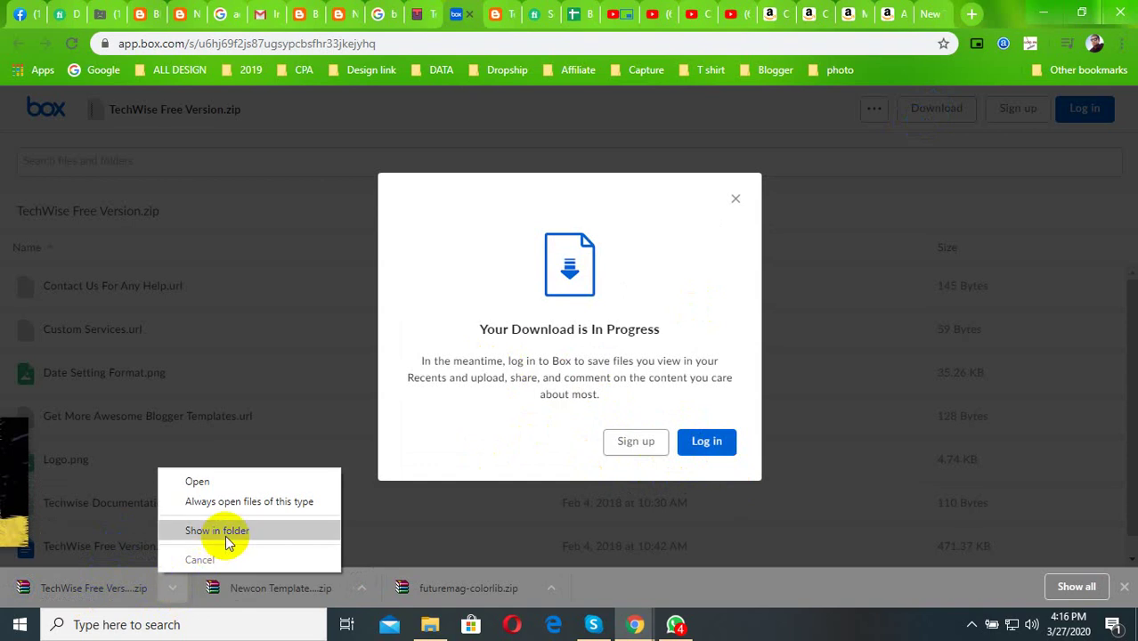
{"action": "left_click", "coordinate": [225, 532]}
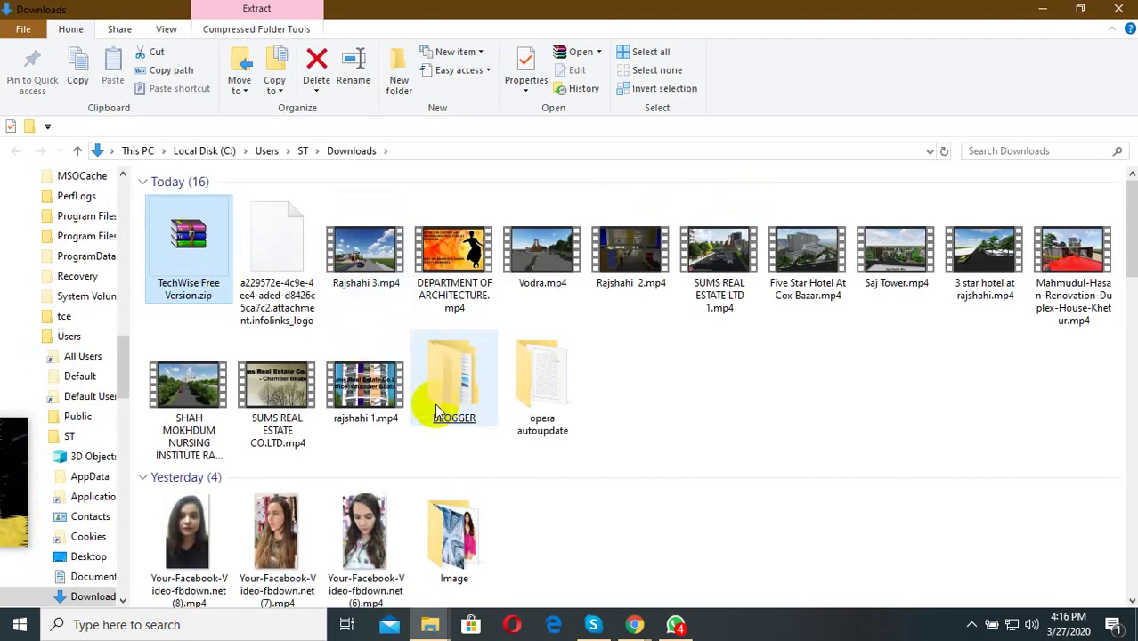
- Extract TechWise Free Version.zip into its own folder inside BLOGGER, then switch back to Chrome
{"action": "double_click", "coordinate": [372, 389]}
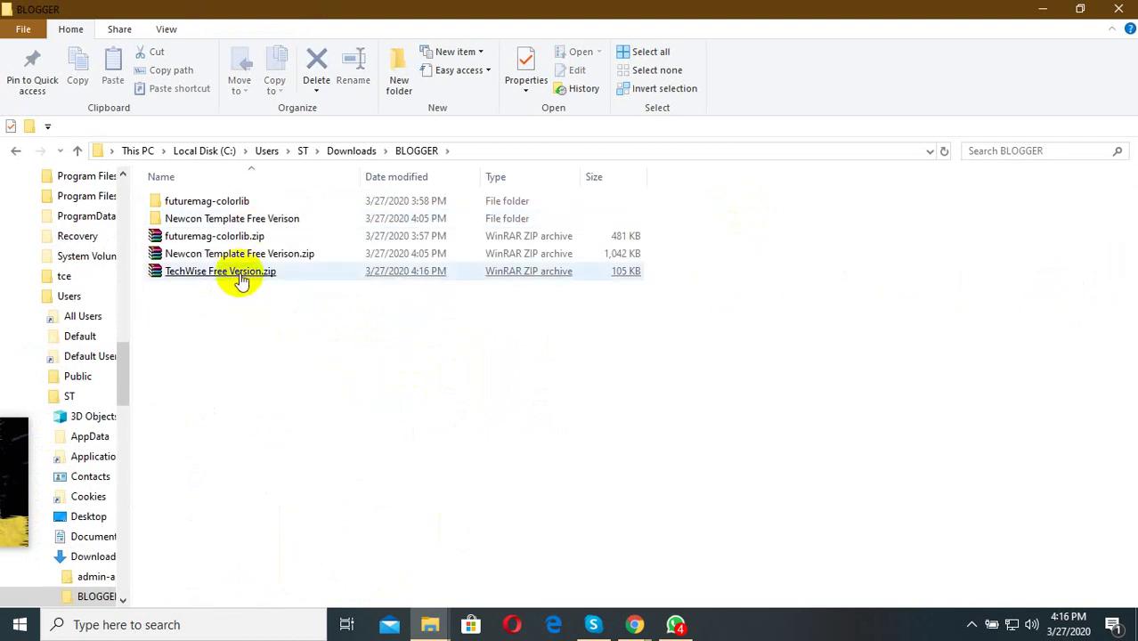
{"action": "right_click", "coordinate": [240, 276]}
{"action": "left_click", "coordinate": [298, 307]}
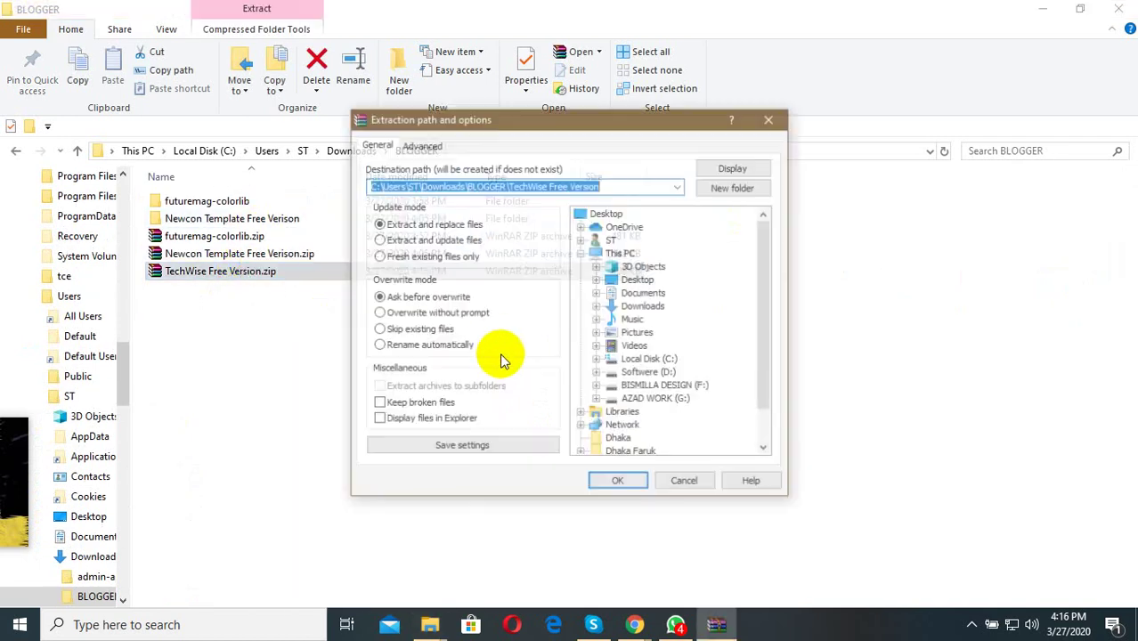
{"action": "left_click", "coordinate": [617, 480]}
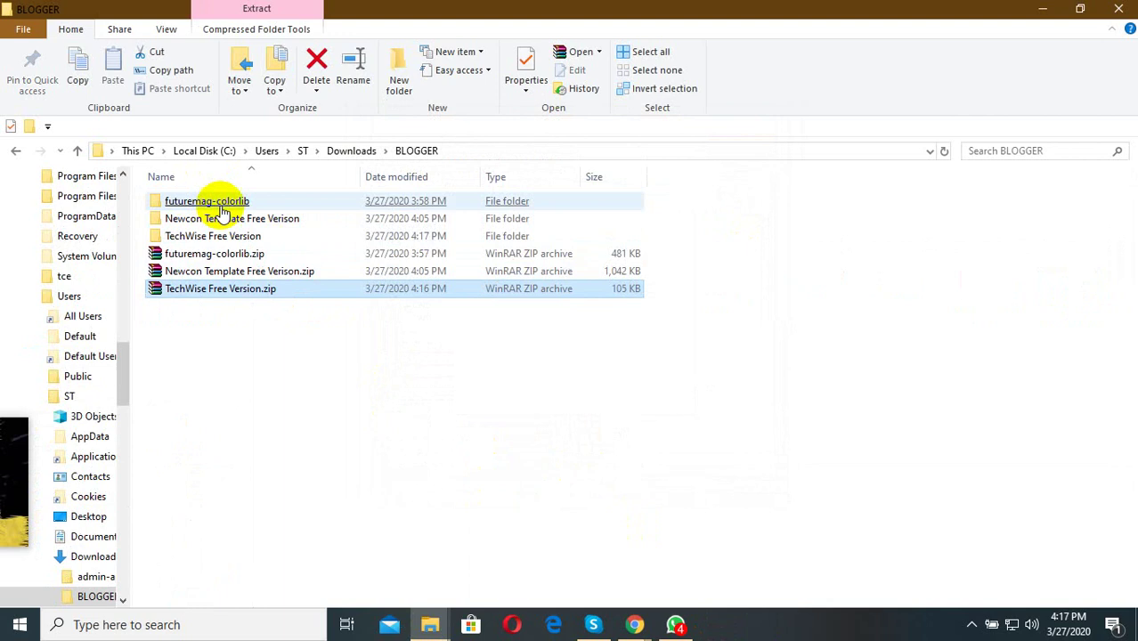
{"action": "mouse_move", "coordinate": [634, 625]}
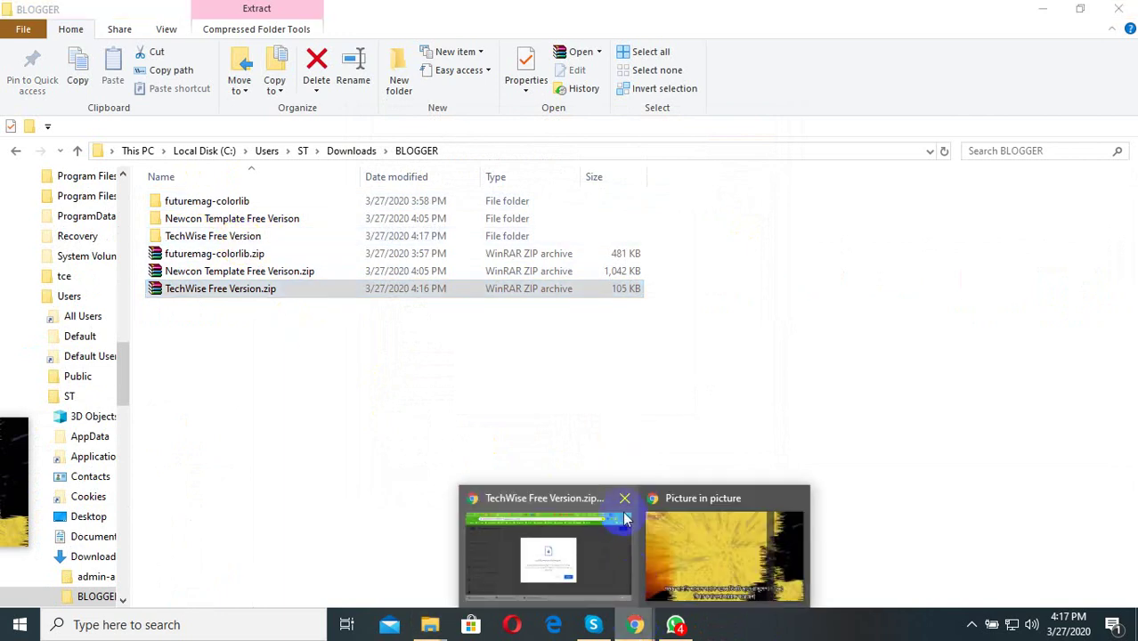
{"action": "left_click", "coordinate": [556, 534]}
- Dismiss the download notice and return to the Blogger dashboard after glancing at the live blog
{"action": "left_click", "coordinate": [736, 201]}
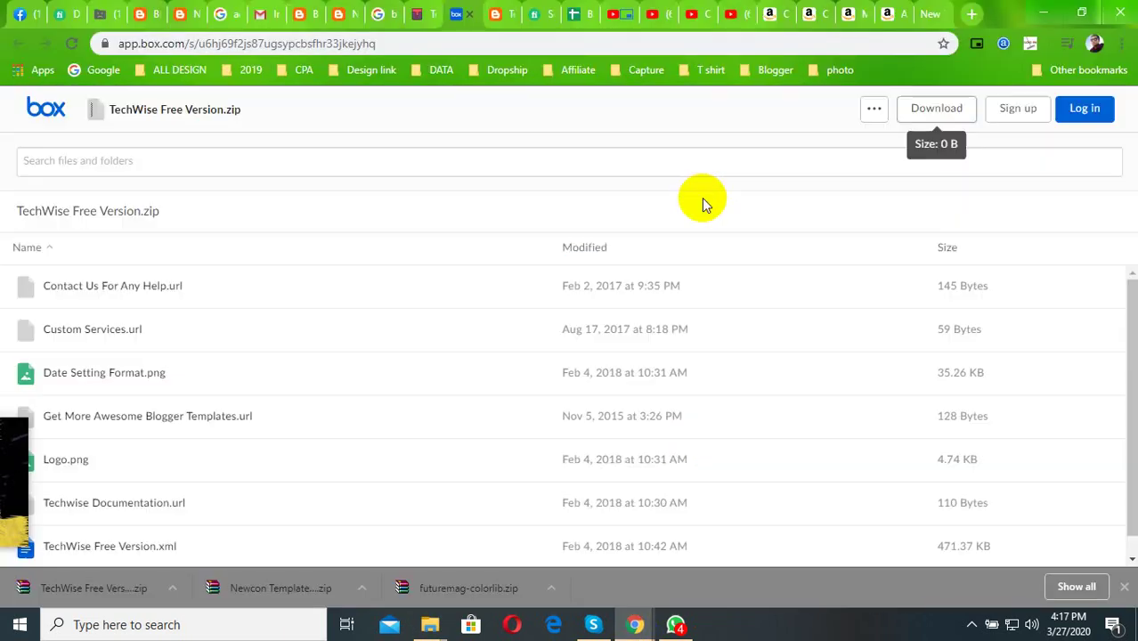
{"action": "left_click", "coordinate": [300, 11]}
{"action": "key", "text": "ctrl+Tab"}
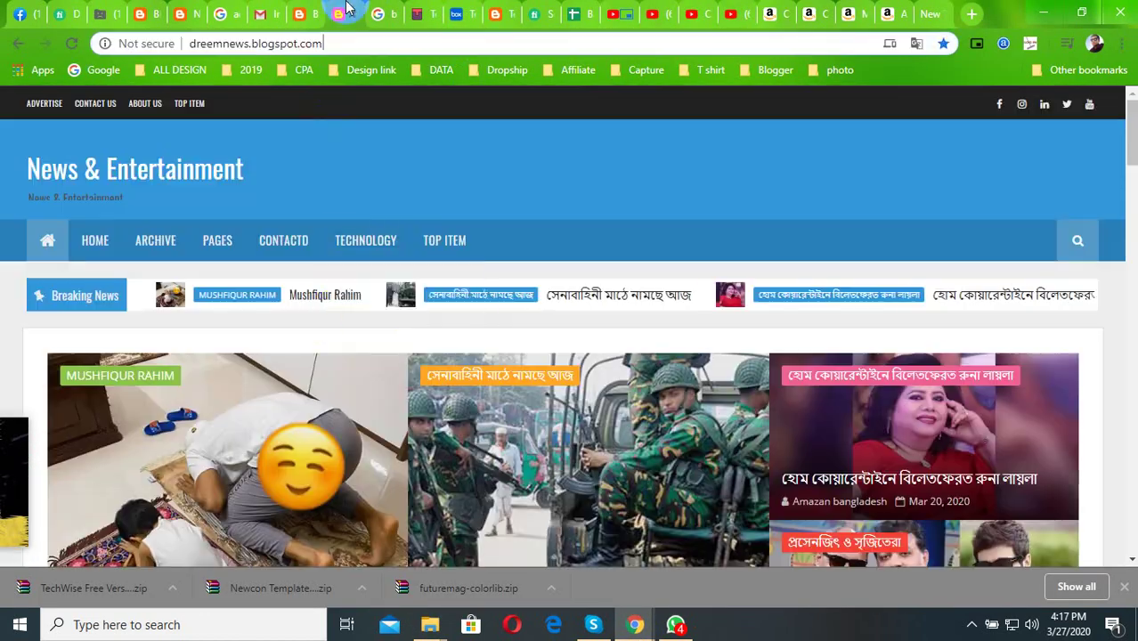
{"action": "key", "text": "ctrl+shift+Tab"}
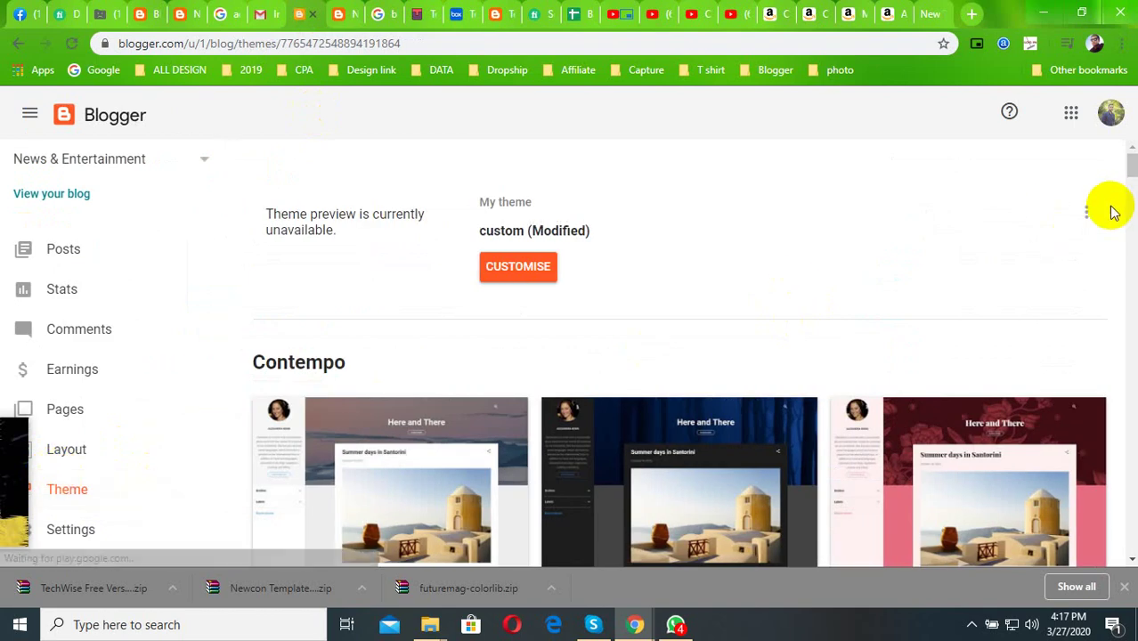
- Restore the theme from Downloads > BLOGGER > TechWise Free Version > TechWise Free Version.xml
{"action": "left_click", "coordinate": [1088, 212]}
{"action": "left_click", "coordinate": [885, 258]}
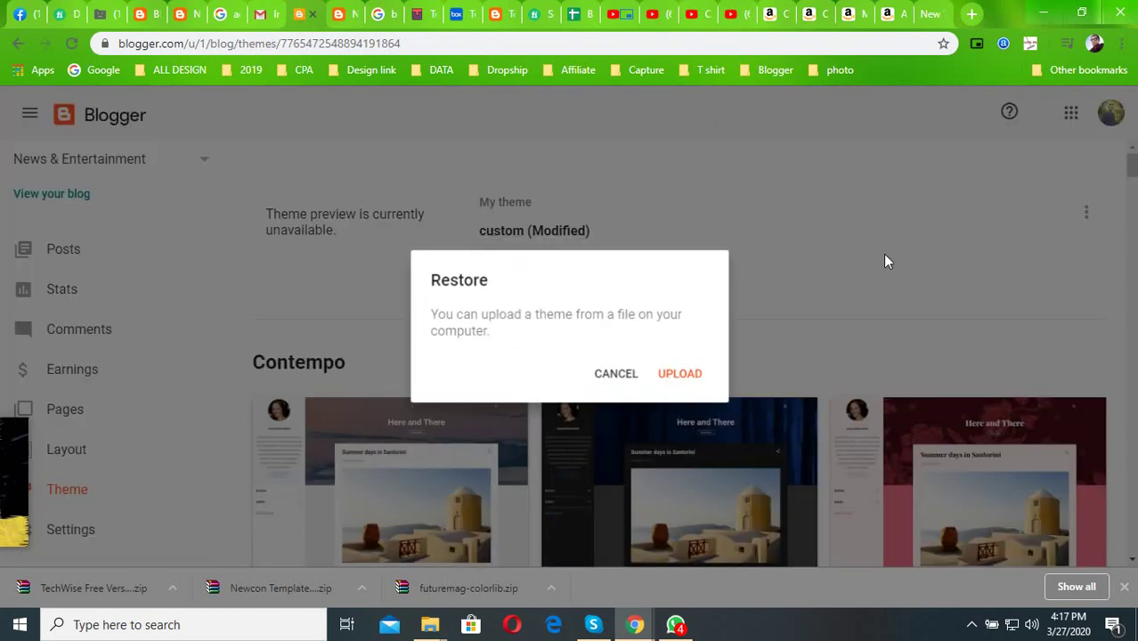
{"action": "left_click", "coordinate": [669, 373]}
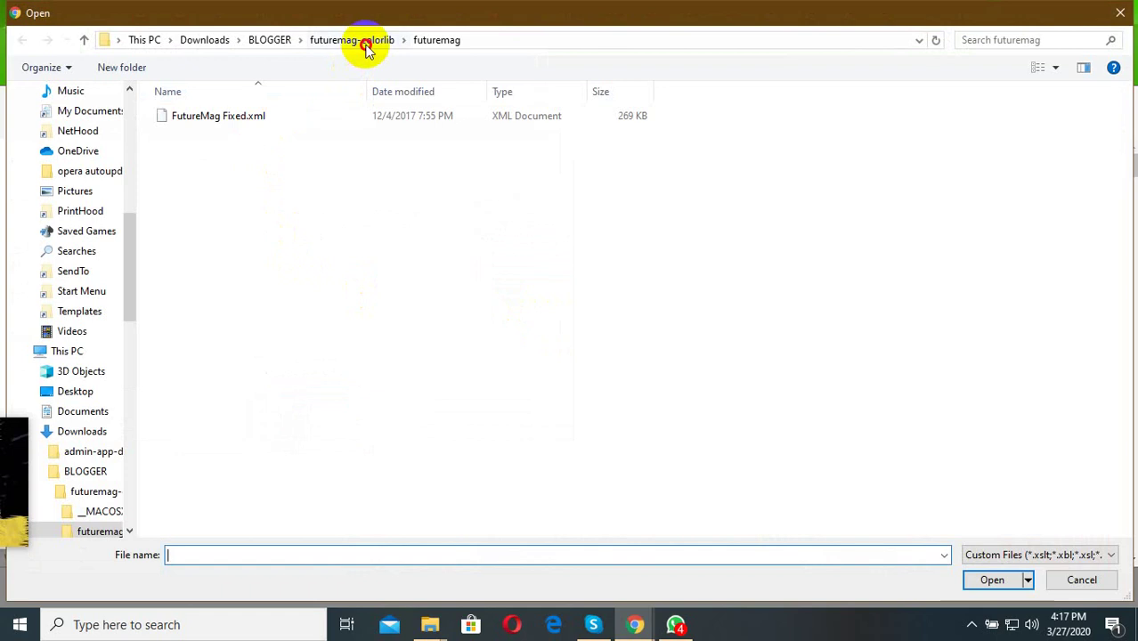
{"action": "left_click", "coordinate": [367, 48]}
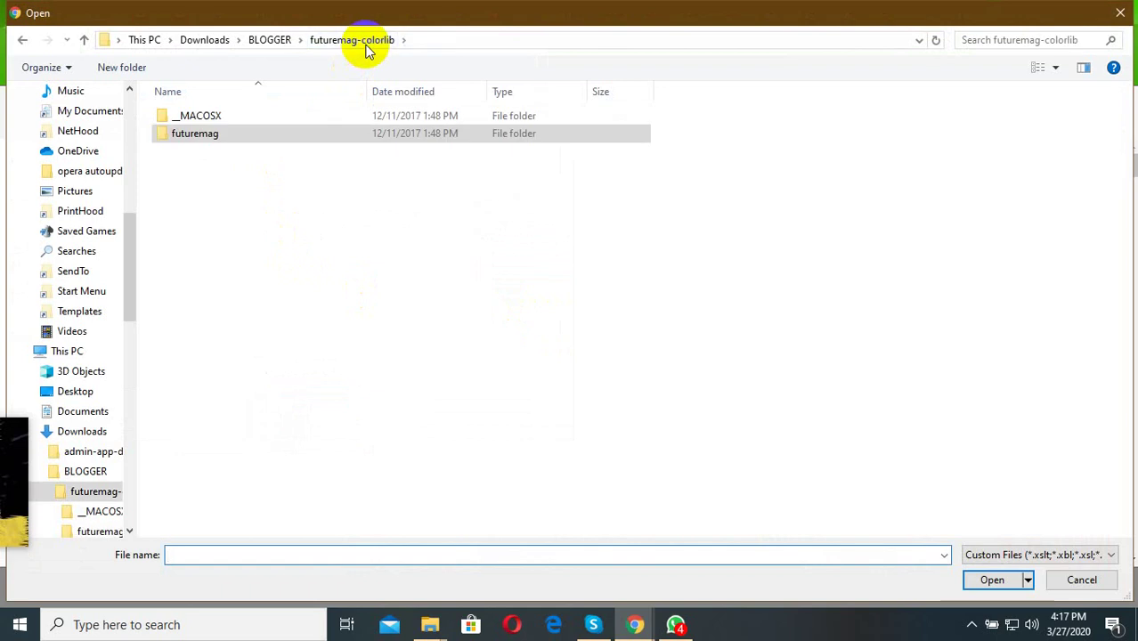
{"action": "left_click", "coordinate": [274, 40]}
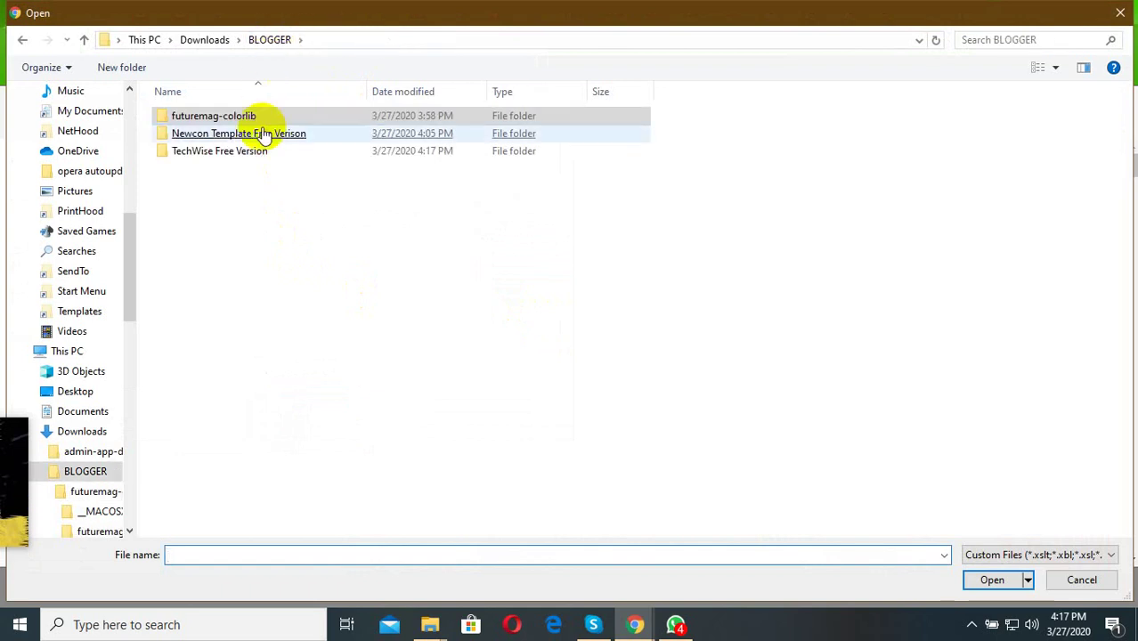
{"action": "double_click", "coordinate": [245, 153]}
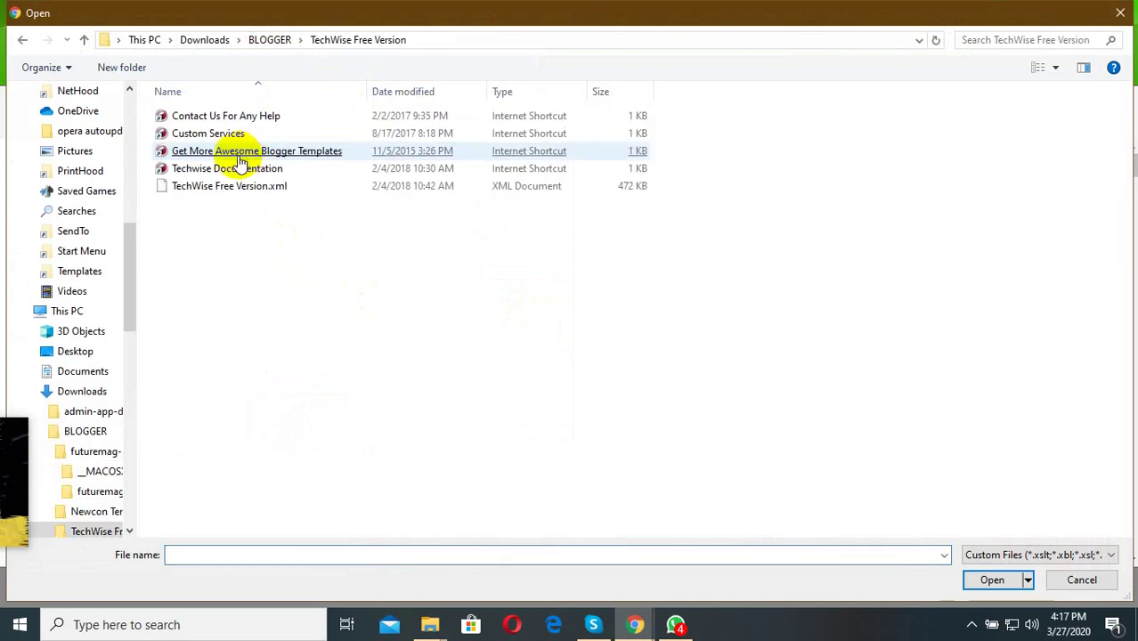
{"action": "double_click", "coordinate": [258, 187]}
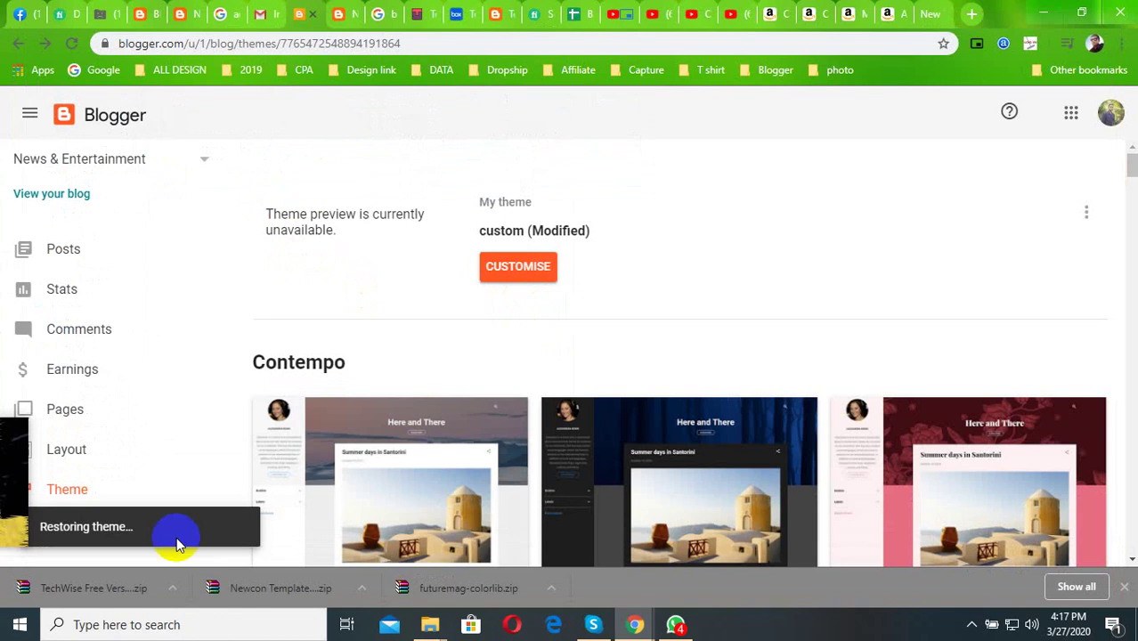
- Check the live dreemnews blog during the restore, then reload it to show the Techwise design
{"action": "left_click", "coordinate": [11, 473]}
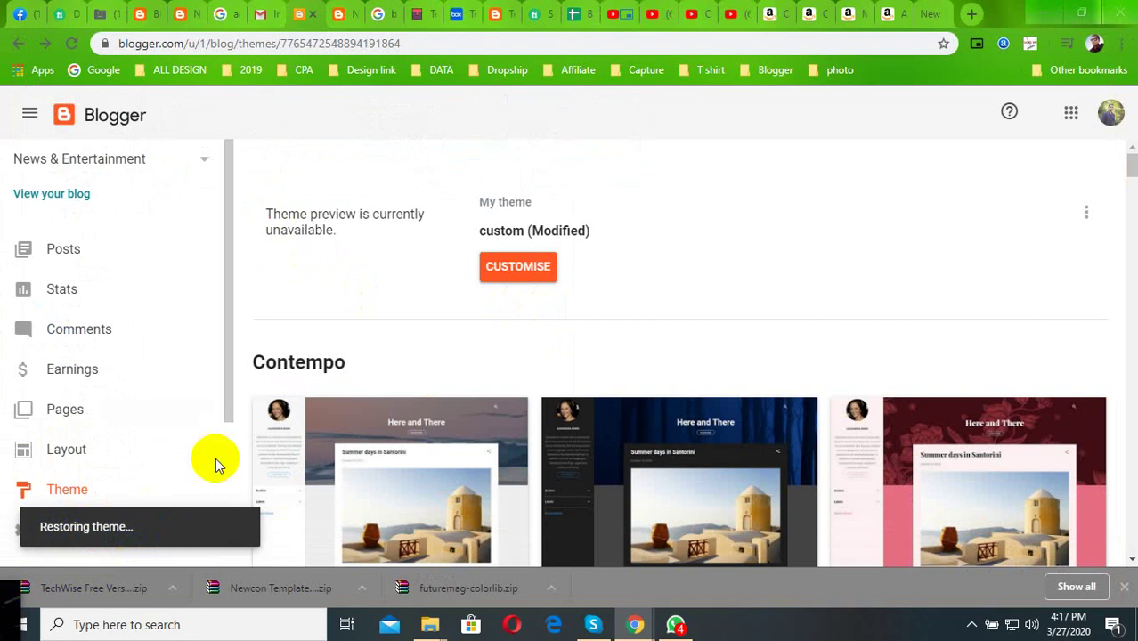
{"action": "left_click", "coordinate": [347, 24]}
{"action": "scroll", "coordinate": [797, 436], "scroll_direction": "down", "scroll_amount": 5}
{"action": "scroll", "coordinate": [723, 503], "scroll_direction": "down", "scroll_amount": 4}
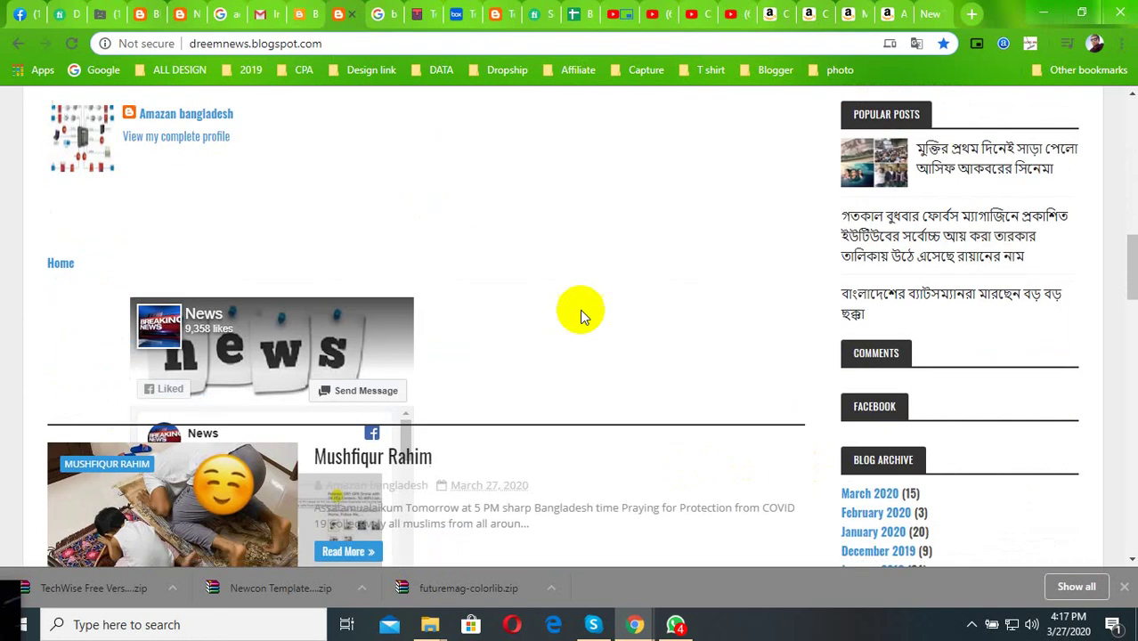
{"action": "scroll", "coordinate": [436, 333], "scroll_direction": "down", "scroll_amount": 5}
{"action": "left_click", "coordinate": [303, 10]}
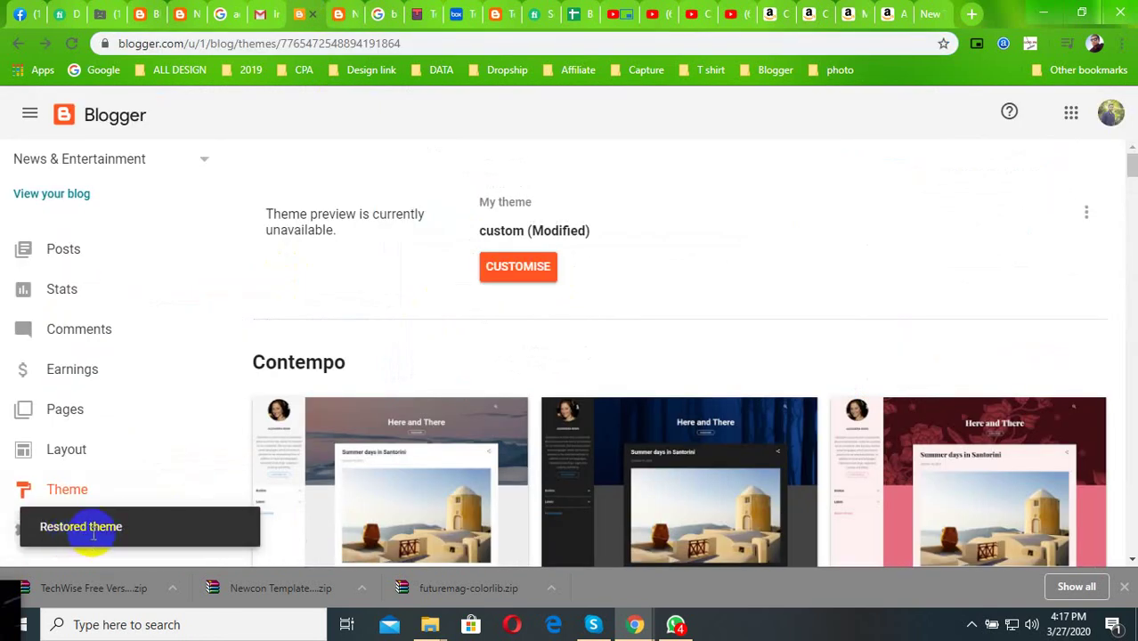
{"action": "left_click", "coordinate": [338, 11]}
{"action": "left_click", "coordinate": [71, 43]}
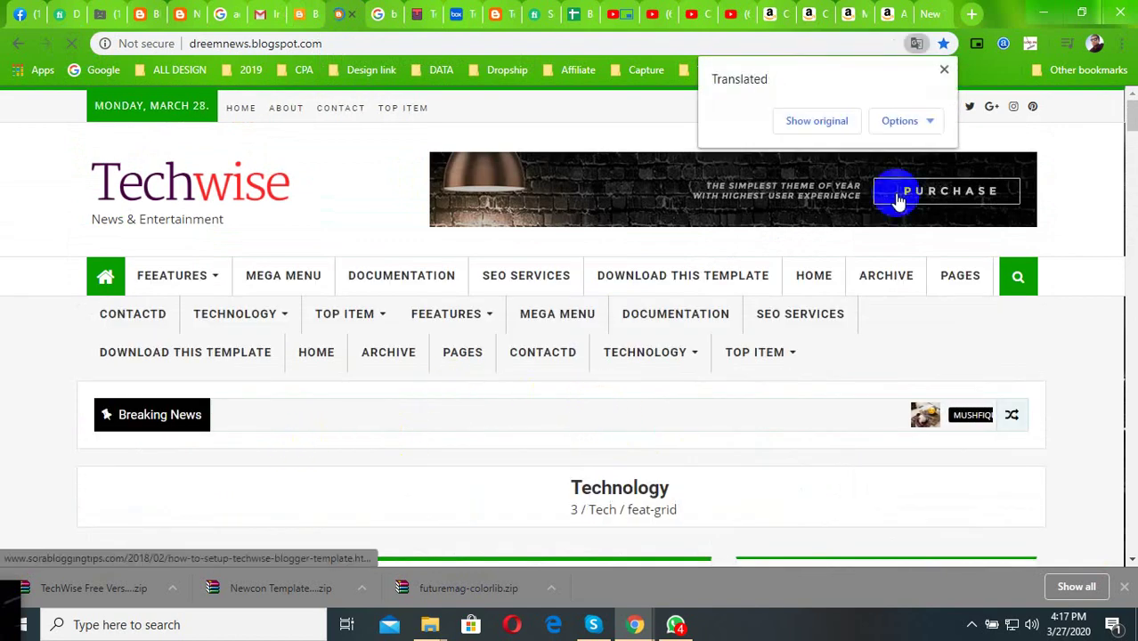
- Dismiss the translation prompt and scroll through the new Techwise homepage sections
{"action": "left_click", "coordinate": [819, 124]}
{"action": "scroll", "coordinate": [454, 391], "scroll_direction": "down", "scroll_amount": 4}
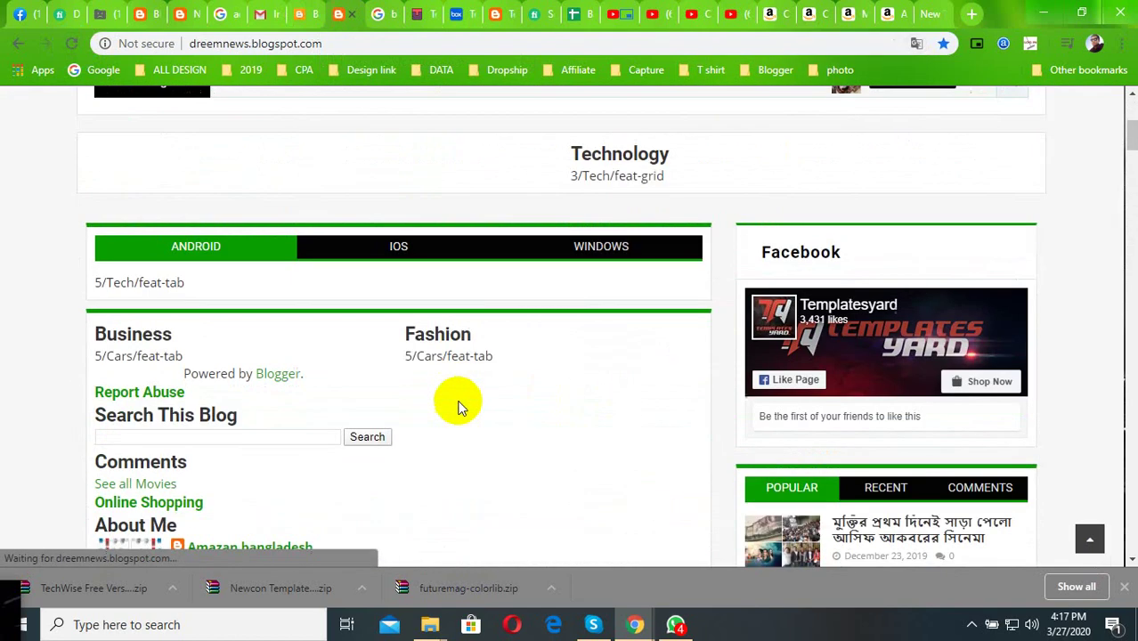
{"action": "scroll", "coordinate": [465, 400], "scroll_direction": "down", "scroll_amount": 5}
{"action": "scroll", "coordinate": [893, 392], "scroll_direction": "up", "scroll_amount": 3}
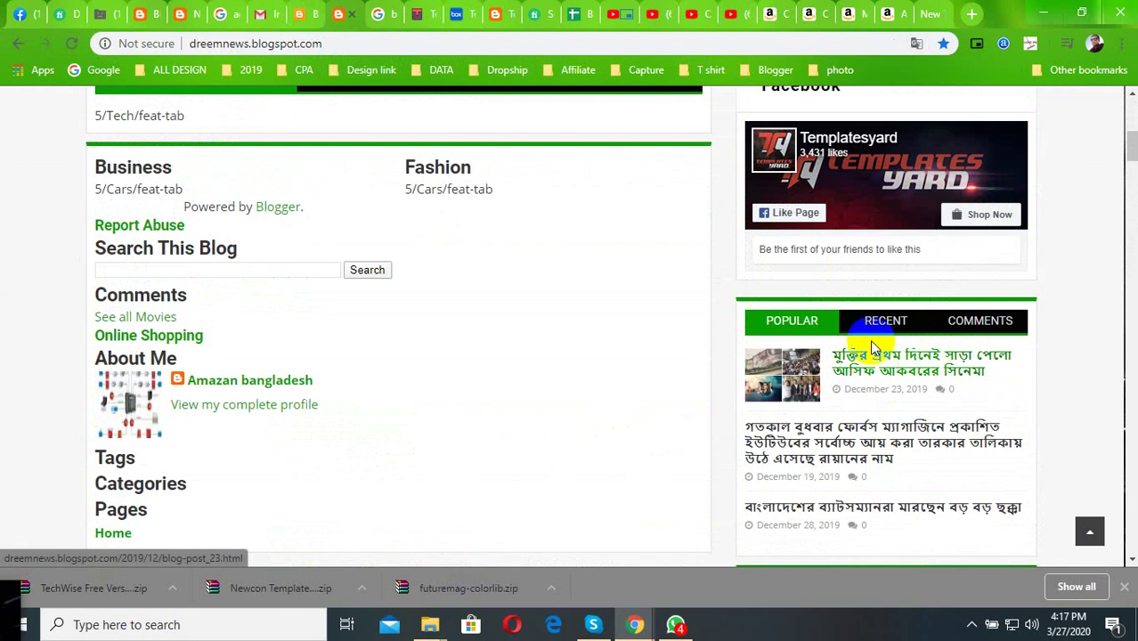
{"action": "scroll", "coordinate": [869, 339], "scroll_direction": "up", "scroll_amount": 1}
{"action": "scroll", "coordinate": [881, 353], "scroll_direction": "up", "scroll_amount": 3}
{"action": "scroll", "coordinate": [537, 443], "scroll_direction": "down", "scroll_amount": 3}
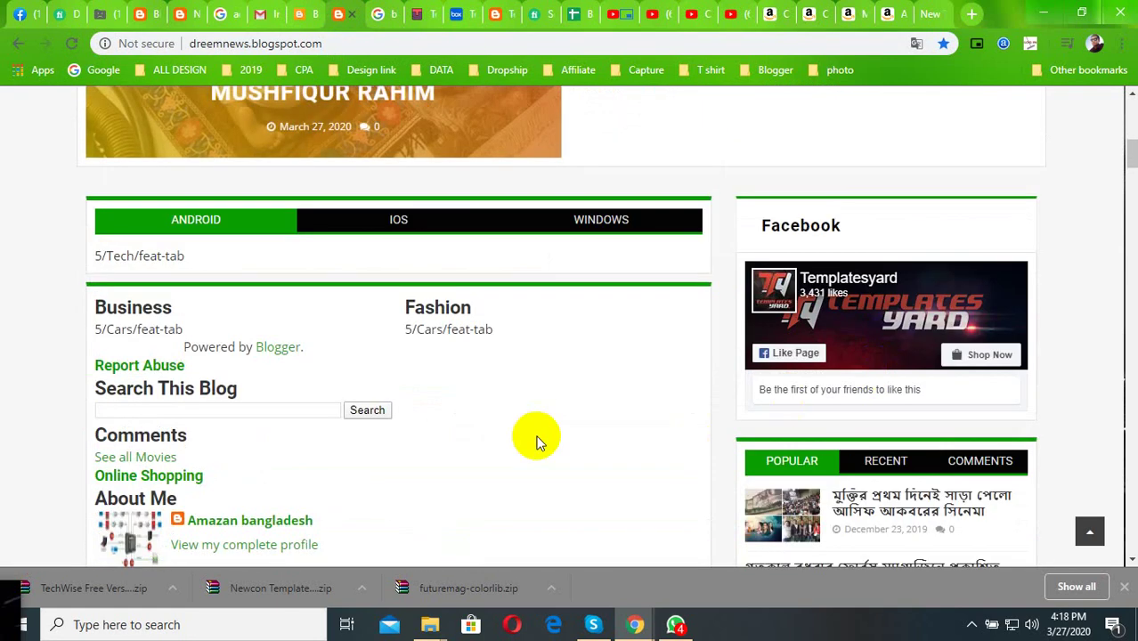
{"action": "scroll", "coordinate": [537, 442], "scroll_direction": "up", "scroll_amount": 4}
{"action": "scroll", "coordinate": [485, 395], "scroll_direction": "up", "scroll_amount": 2}
{"action": "scroll", "coordinate": [720, 333], "scroll_direction": "up", "scroll_amount": 2}
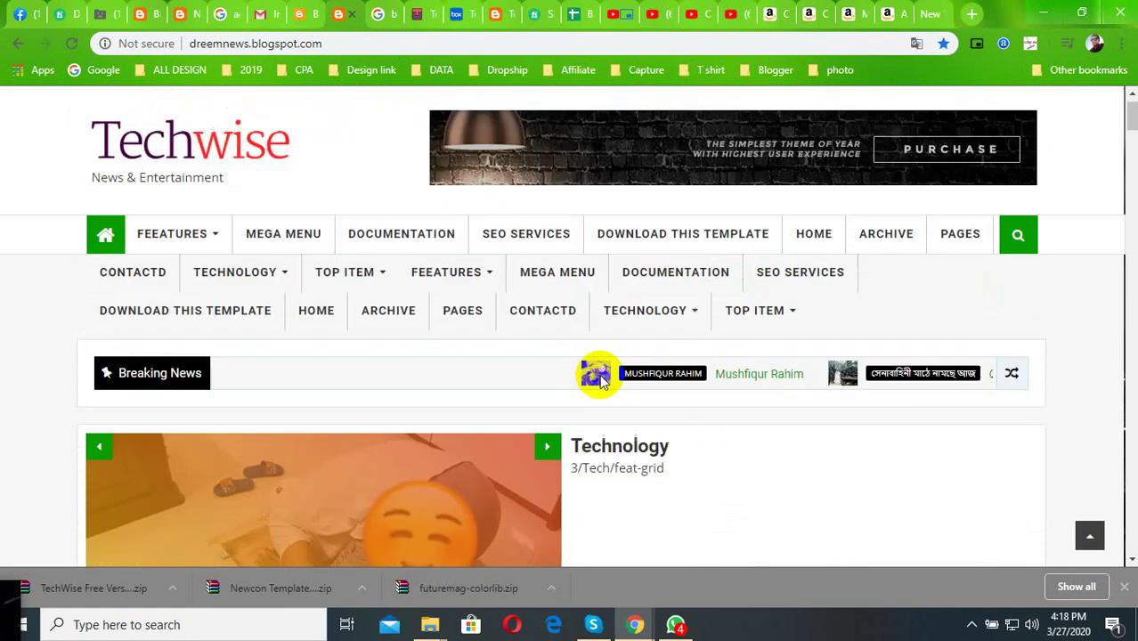
{"action": "scroll", "coordinate": [598, 379], "scroll_direction": "up", "scroll_amount": 1}
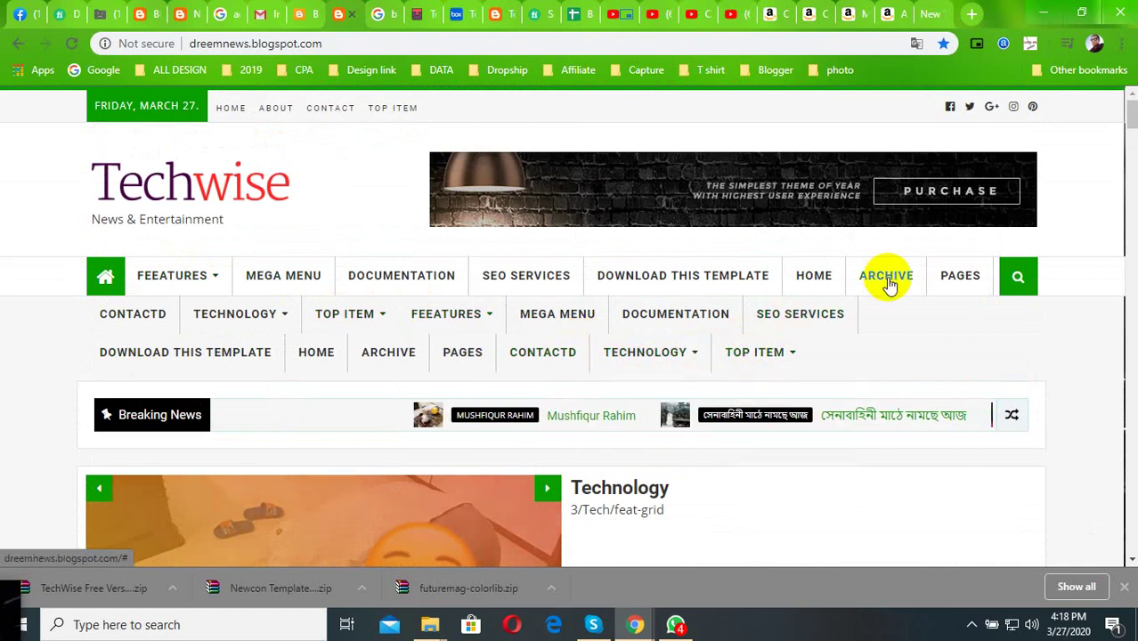
{"action": "scroll", "coordinate": [344, 379], "scroll_direction": "down", "scroll_amount": 4}
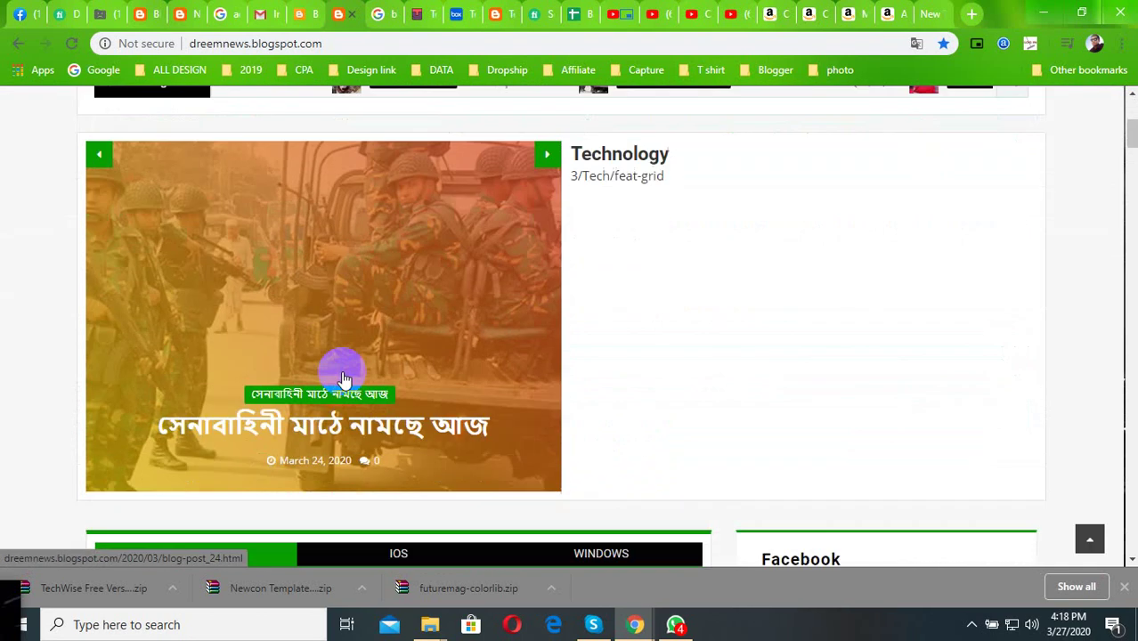
{"action": "scroll", "coordinate": [344, 379], "scroll_direction": "down", "scroll_amount": 4}
{"action": "scroll", "coordinate": [465, 427], "scroll_direction": "down", "scroll_amount": 5}
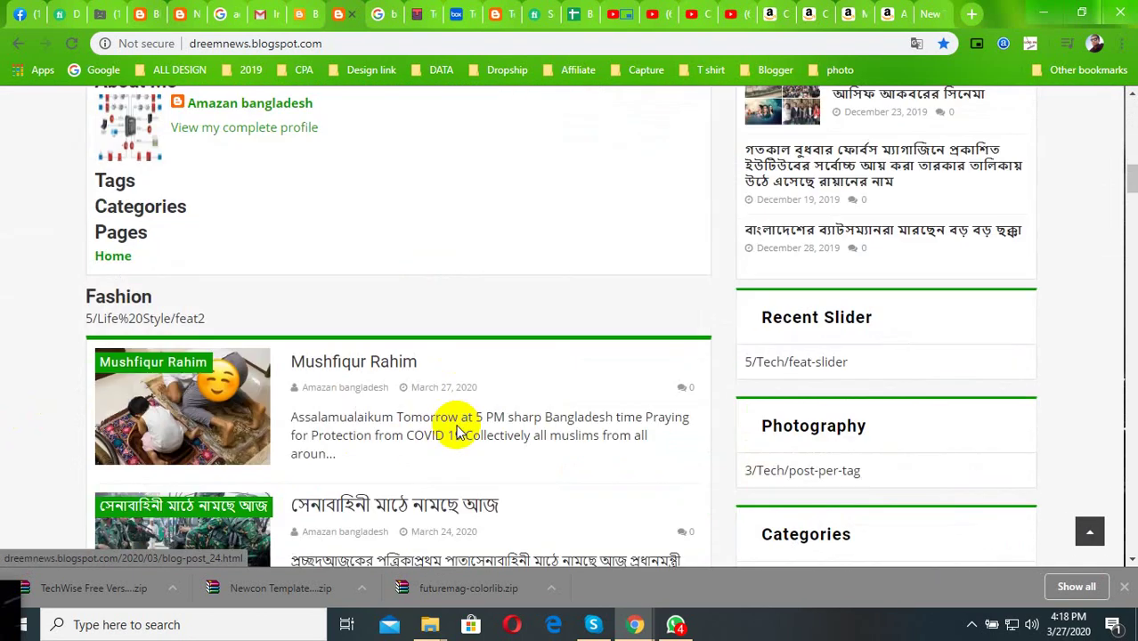
{"action": "scroll", "coordinate": [491, 419], "scroll_direction": "down", "scroll_amount": 5}
{"action": "scroll", "coordinate": [800, 402], "scroll_direction": "down", "scroll_amount": 3}
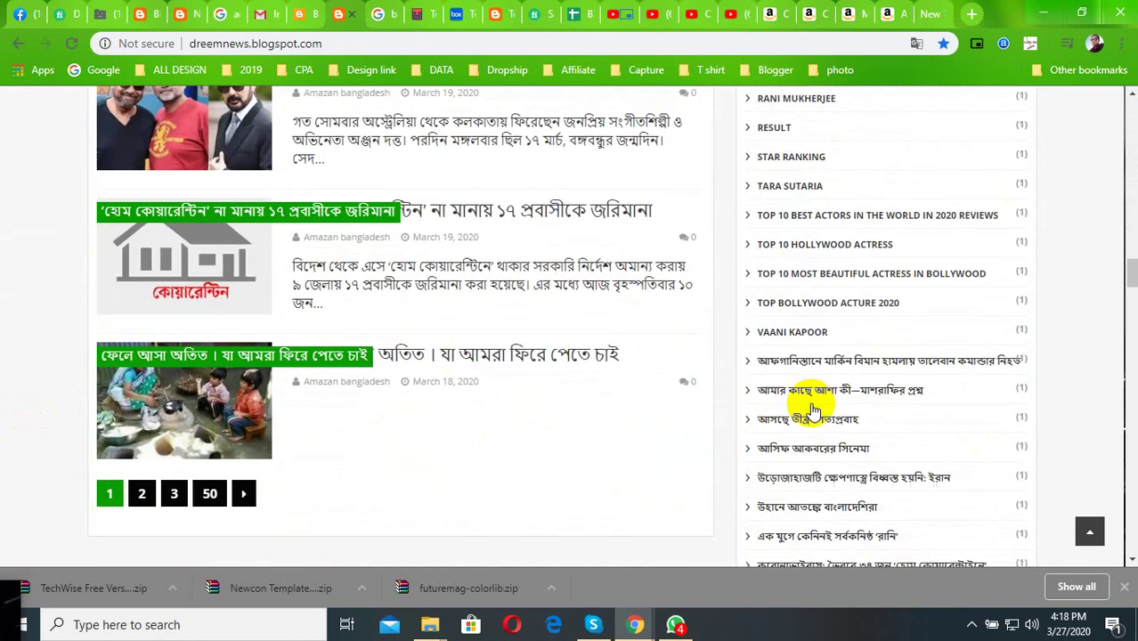
{"action": "scroll", "coordinate": [838, 431], "scroll_direction": "down", "scroll_amount": 3}
{"action": "scroll", "coordinate": [828, 445], "scroll_direction": "down", "scroll_amount": 3}
{"action": "scroll", "coordinate": [817, 469], "scroll_direction": "down", "scroll_amount": 3}
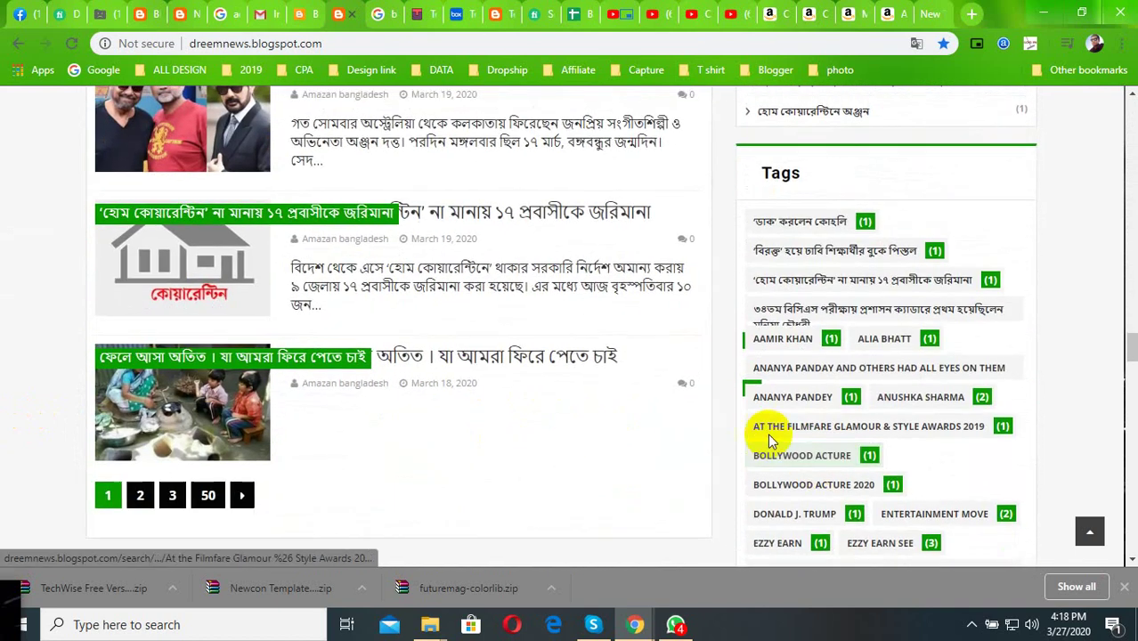
{"action": "scroll", "coordinate": [945, 343], "scroll_direction": "up", "scroll_amount": 3}
{"action": "scroll", "coordinate": [940, 356], "scroll_direction": "up", "scroll_amount": 3}
{"action": "scroll", "coordinate": [926, 356], "scroll_direction": "up", "scroll_amount": 3}
{"action": "scroll", "coordinate": [926, 356], "scroll_direction": "up", "scroll_amount": 3}
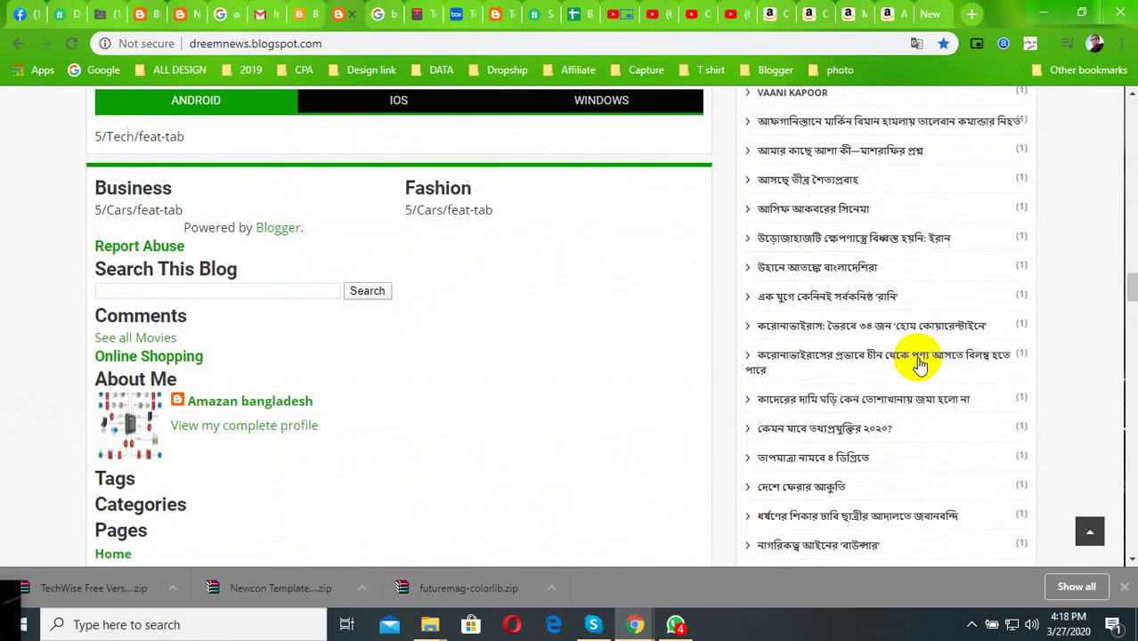
{"action": "scroll", "coordinate": [322, 432], "scroll_direction": "up", "scroll_amount": 3}
{"action": "scroll", "coordinate": [153, 470], "scroll_direction": "up", "scroll_amount": 3}
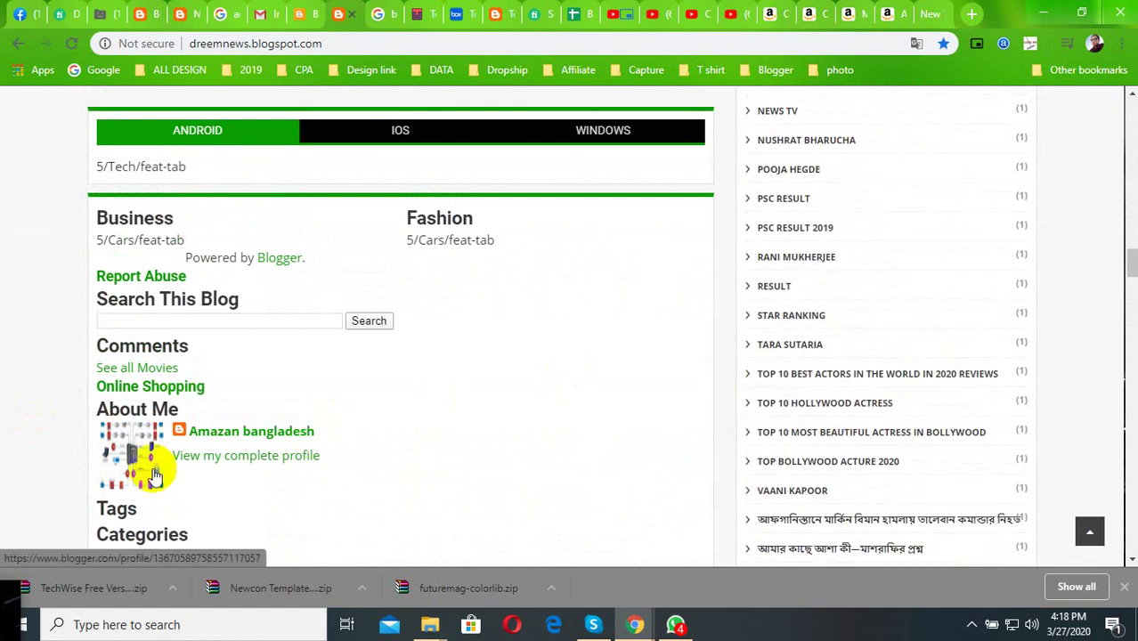
{"action": "scroll", "coordinate": [229, 406], "scroll_direction": "up", "scroll_amount": 3}
{"action": "scroll", "coordinate": [543, 299], "scroll_direction": "up", "scroll_amount": 3}
{"action": "scroll", "coordinate": [544, 299], "scroll_direction": "up", "scroll_amount": 3}
{"action": "scroll", "coordinate": [1010, 297], "scroll_direction": "up", "scroll_amount": 3}
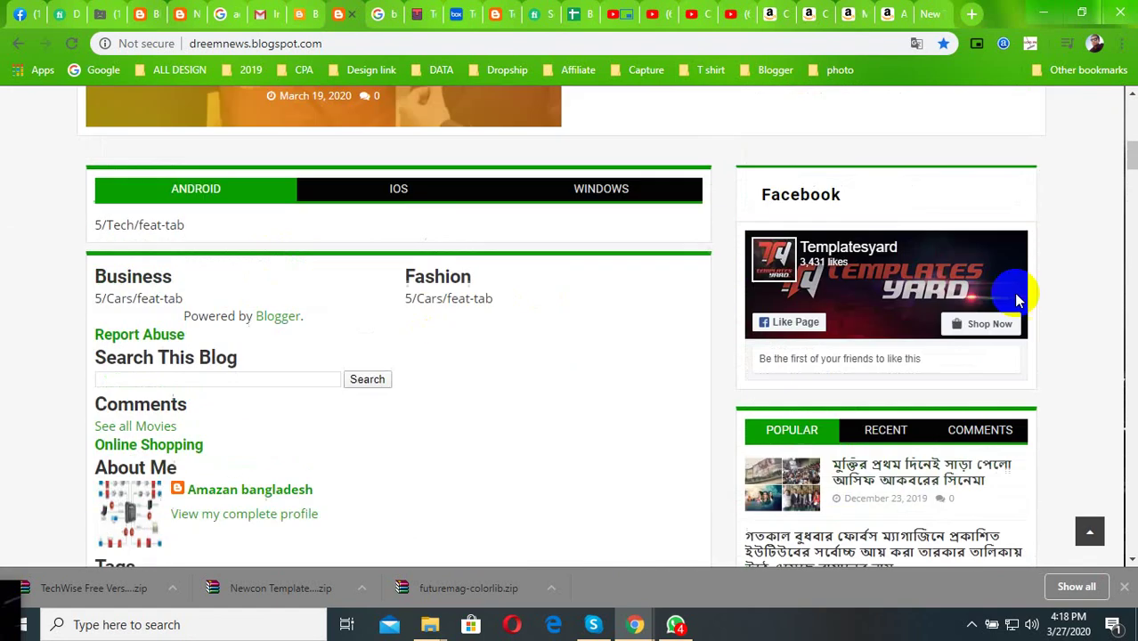
{"action": "scroll", "coordinate": [929, 414], "scroll_direction": "up", "scroll_amount": 5}
{"action": "scroll", "coordinate": [650, 396], "scroll_direction": "up", "scroll_amount": 1}
{"action": "scroll", "coordinate": [650, 397], "scroll_direction": "up", "scroll_amount": 3}
{"action": "scroll", "coordinate": [579, 445], "scroll_direction": "down", "scroll_amount": 1}
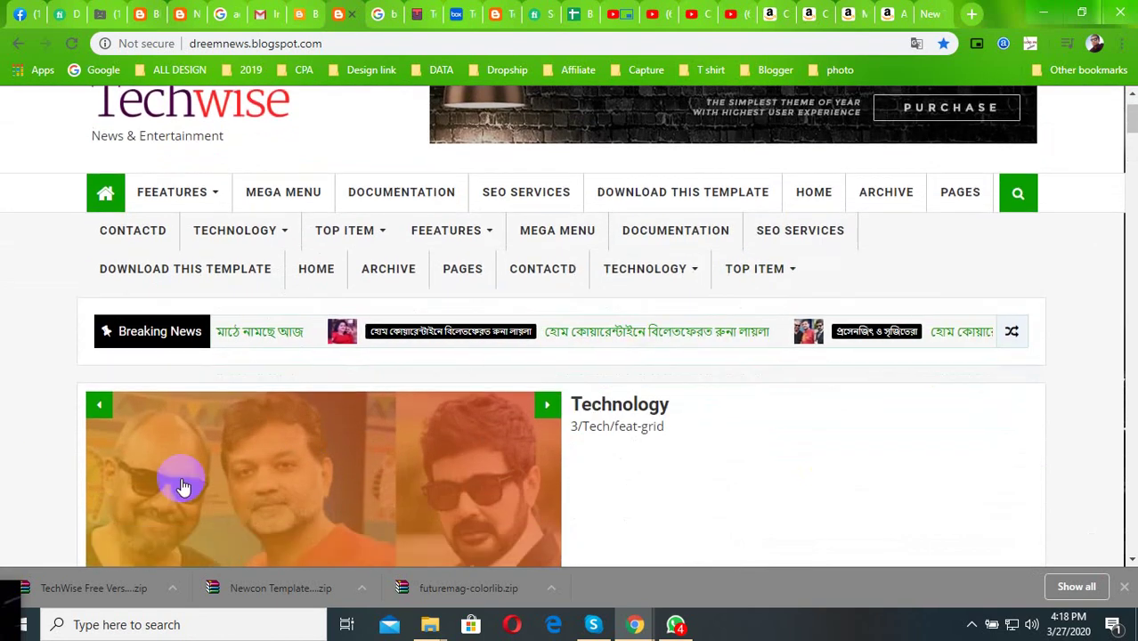
{"action": "scroll", "coordinate": [361, 338], "scroll_direction": "up", "scroll_amount": 1}
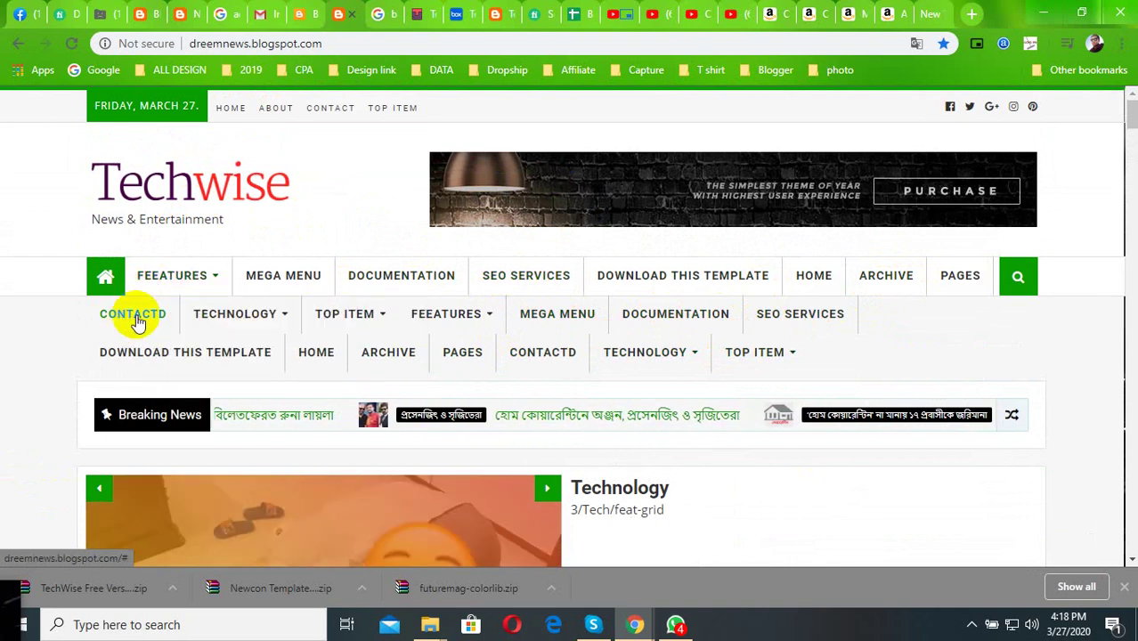
{"action": "mouse_move", "coordinate": [649, 269]}
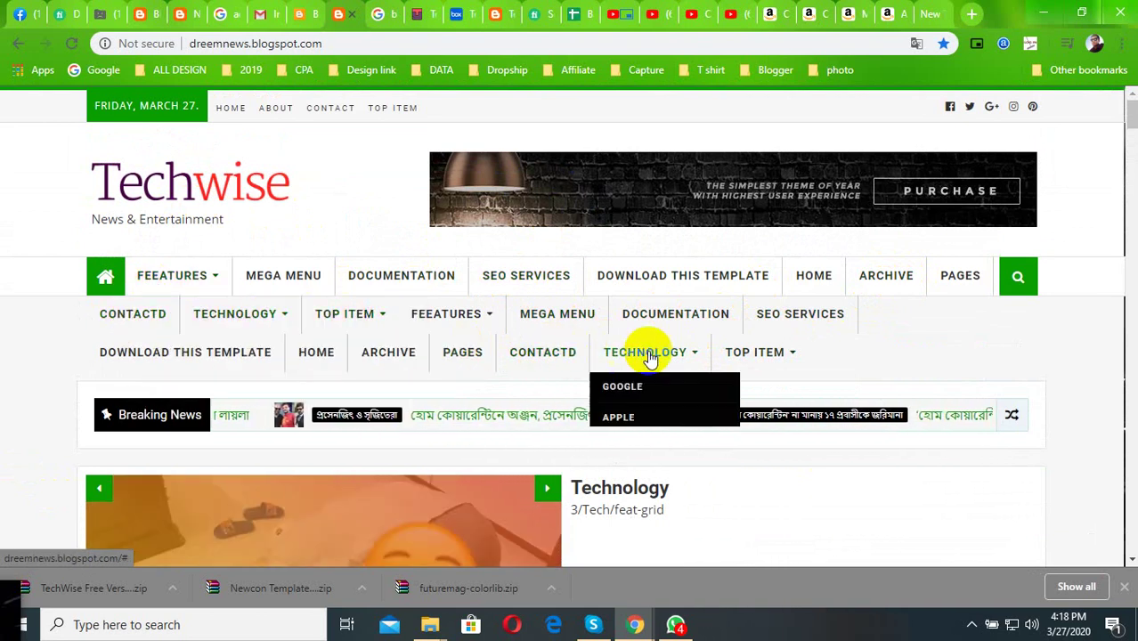
{"action": "scroll", "coordinate": [769, 368], "scroll_direction": "down", "scroll_amount": 3}
{"action": "scroll", "coordinate": [769, 373], "scroll_direction": "down", "scroll_amount": 5}
{"action": "scroll", "coordinate": [257, 315], "scroll_direction": "up", "scroll_amount": 4}
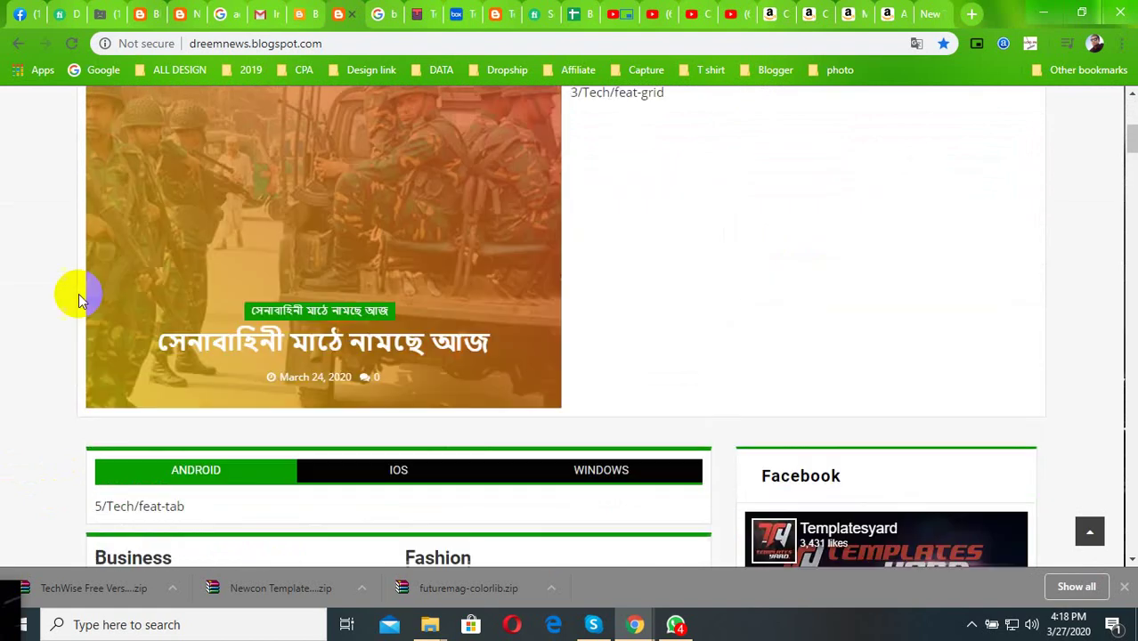
{"action": "scroll", "coordinate": [509, 355], "scroll_direction": "up", "scroll_amount": 3}
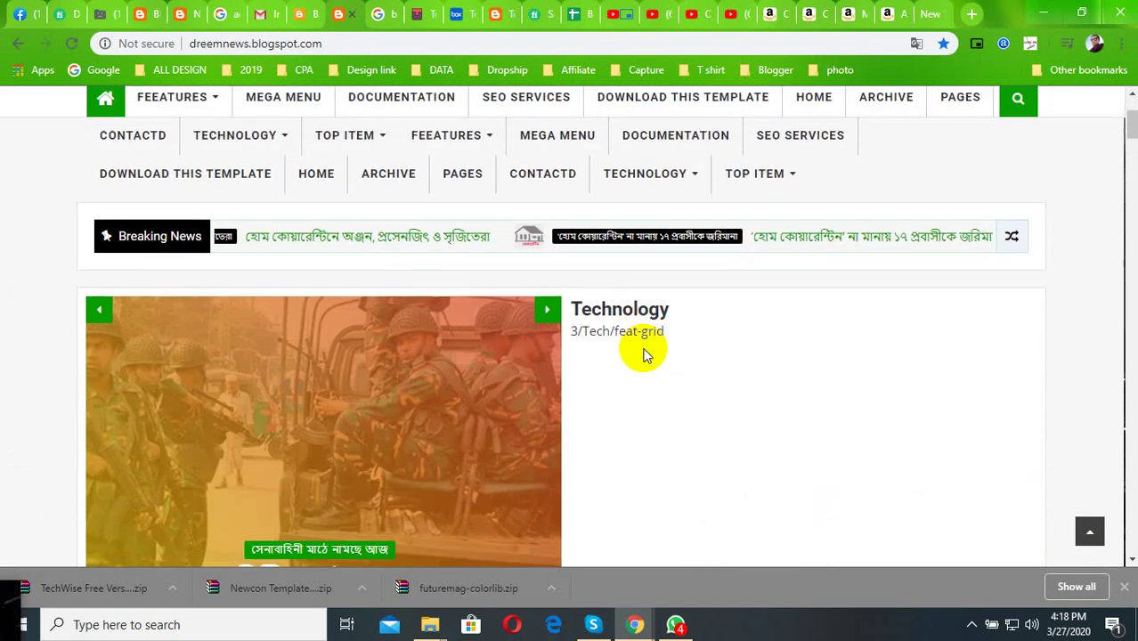
{"action": "scroll", "coordinate": [646, 356], "scroll_direction": "down", "scroll_amount": 3}
{"action": "scroll", "coordinate": [541, 321], "scroll_direction": "up", "scroll_amount": 3}
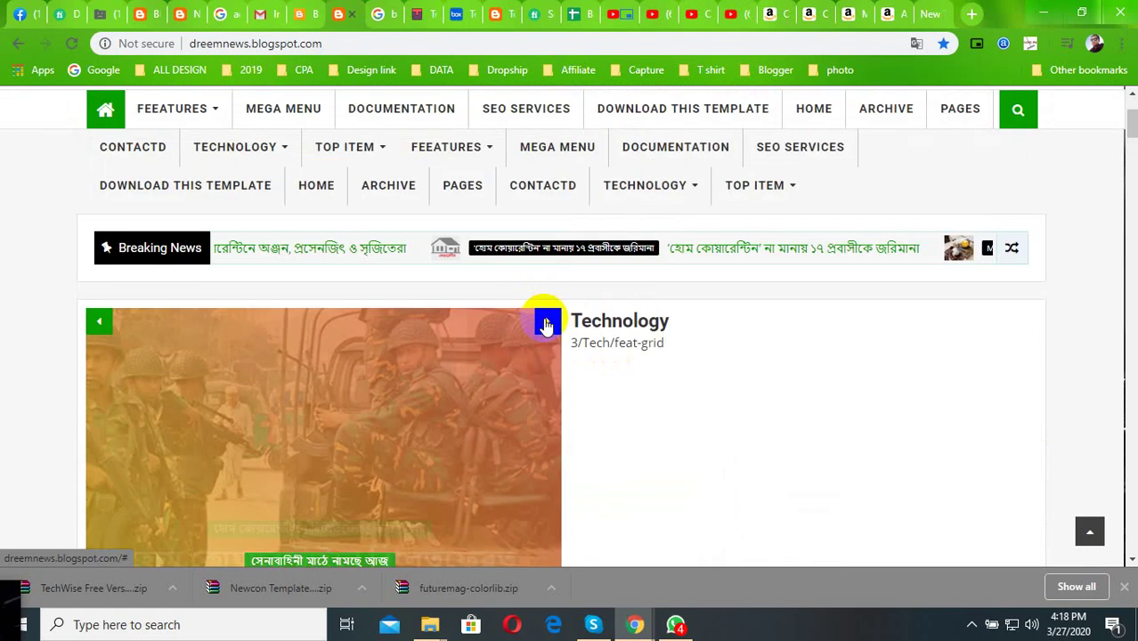
- Advance the Technology slider three posts, then browse to the templatesyard footer and back to the top
{"action": "left_click", "coordinate": [545, 326]}
{"action": "left_click", "coordinate": [545, 326]}
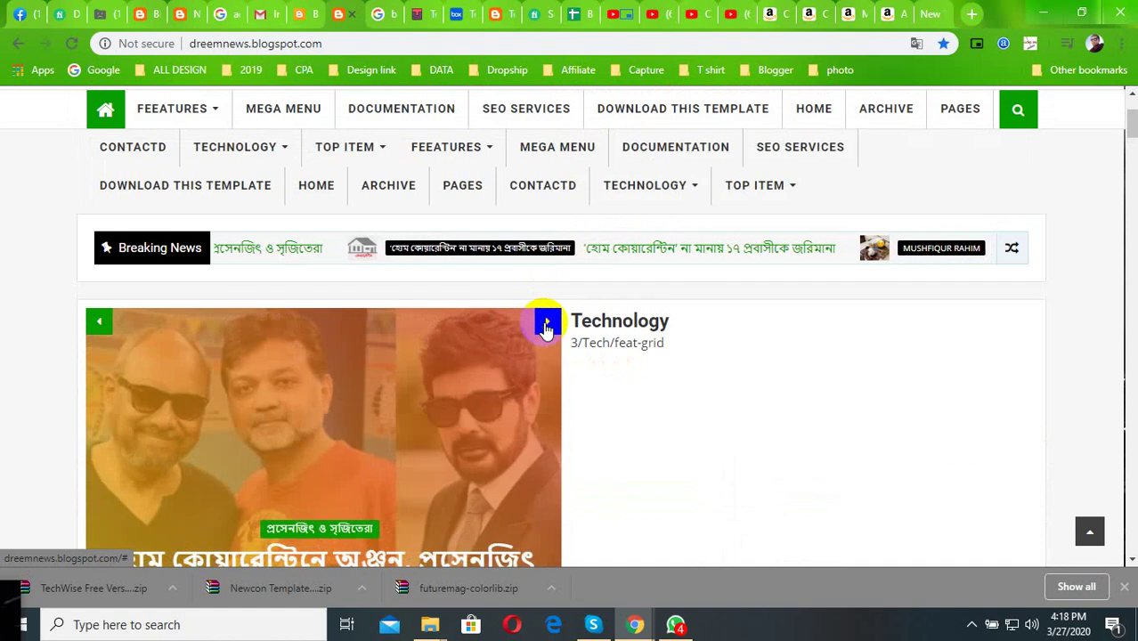
{"action": "left_click", "coordinate": [546, 327]}
{"action": "scroll", "coordinate": [481, 356], "scroll_direction": "down", "scroll_amount": 1}
{"action": "scroll", "coordinate": [410, 378], "scroll_direction": "down", "scroll_amount": 2}
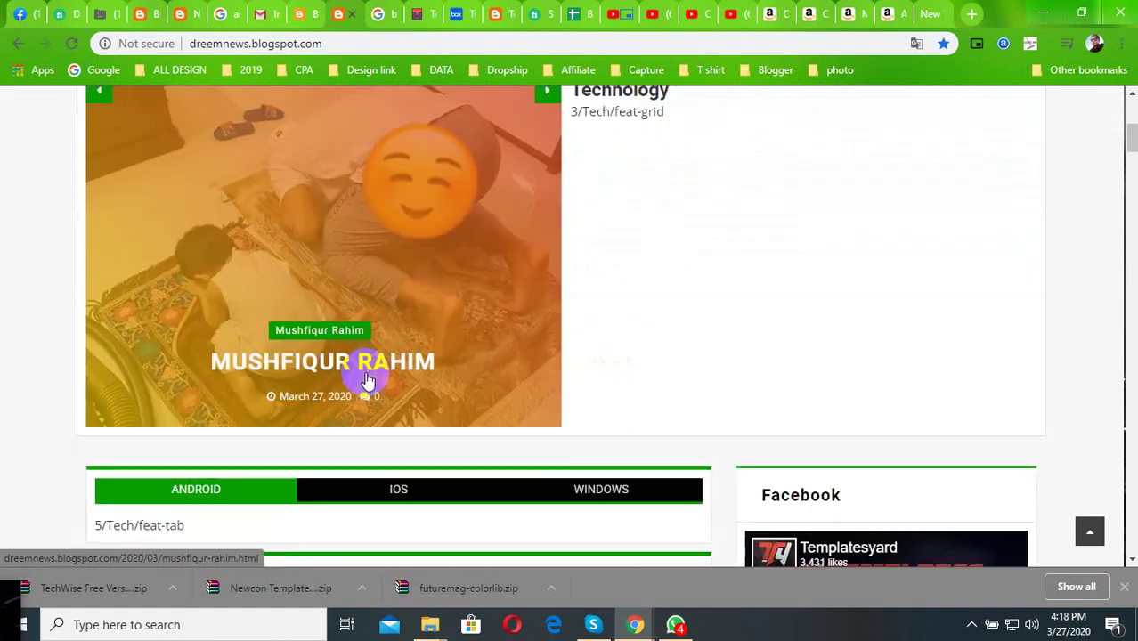
{"action": "scroll", "coordinate": [422, 378], "scroll_direction": "down", "scroll_amount": 3}
{"action": "scroll", "coordinate": [228, 333], "scroll_direction": "down", "scroll_amount": 4}
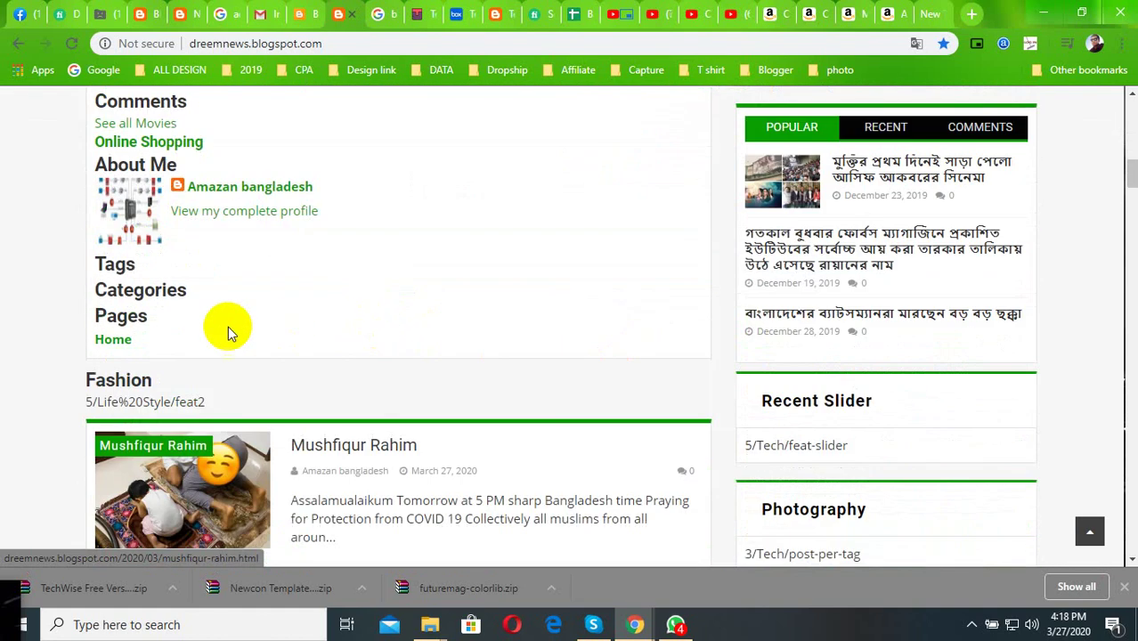
{"action": "scroll", "coordinate": [737, 406], "scroll_direction": "down", "scroll_amount": 3}
{"action": "scroll", "coordinate": [498, 432], "scroll_direction": "down", "scroll_amount": 4}
{"action": "scroll", "coordinate": [496, 426], "scroll_direction": "down", "scroll_amount": 2}
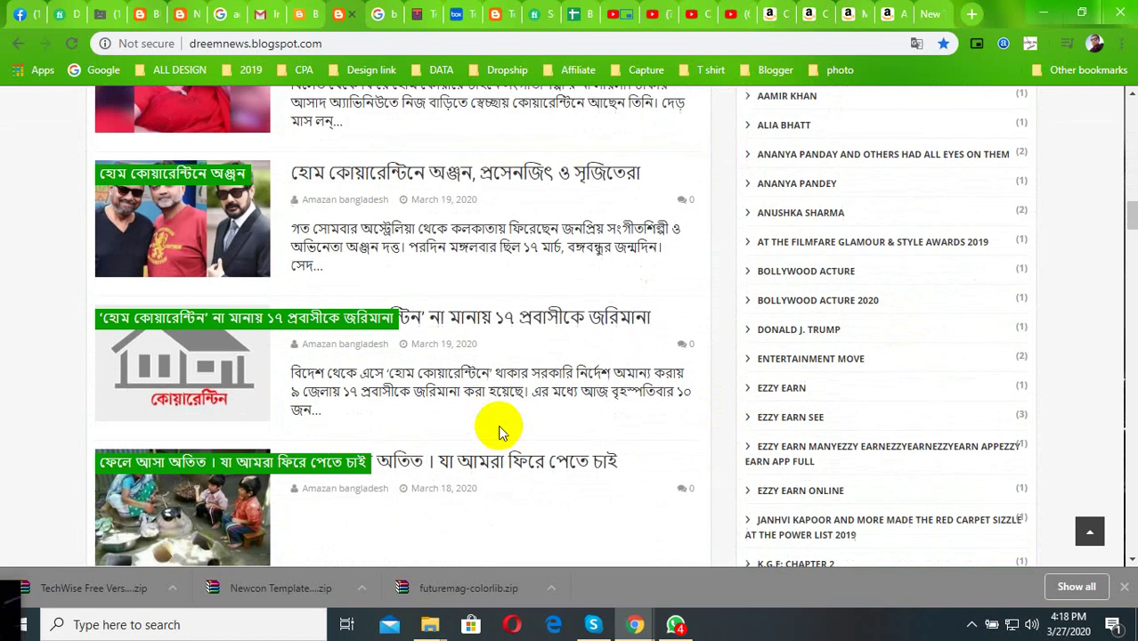
{"action": "scroll", "coordinate": [499, 431], "scroll_direction": "down", "scroll_amount": 1}
{"action": "scroll", "coordinate": [472, 434], "scroll_direction": "down", "scroll_amount": 5}
{"action": "scroll", "coordinate": [454, 459], "scroll_direction": "down", "scroll_amount": 5}
{"action": "scroll", "coordinate": [970, 500], "scroll_direction": "down", "scroll_amount": 5}
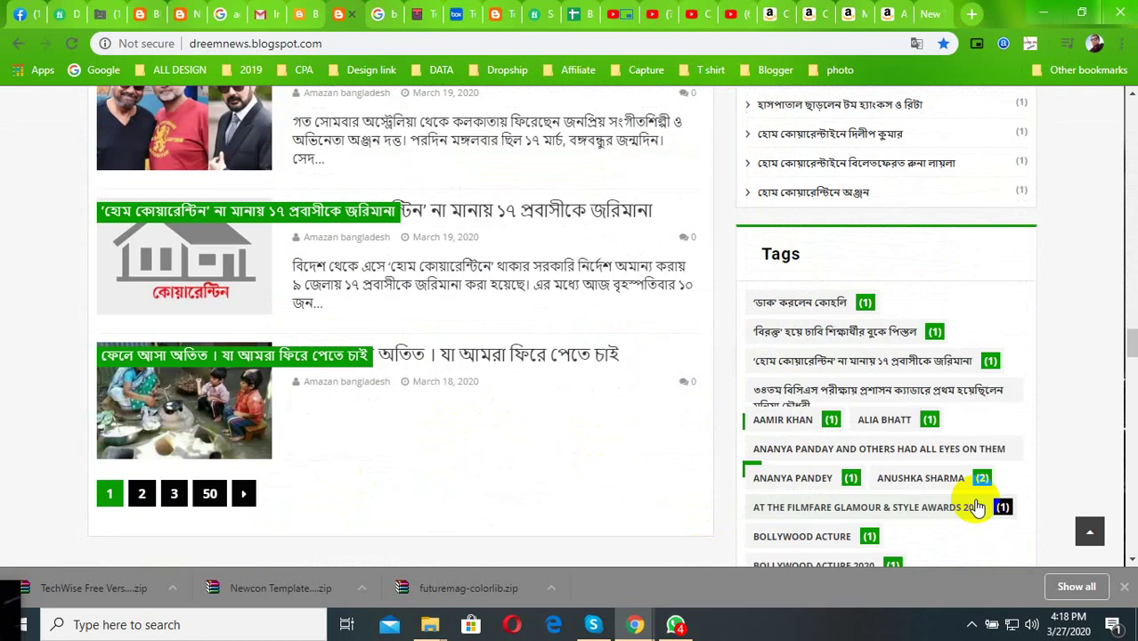
{"action": "scroll", "coordinate": [1113, 411], "scroll_direction": "down", "scroll_amount": 4}
{"action": "scroll", "coordinate": [980, 405], "scroll_direction": "down", "scroll_amount": 3}
{"action": "scroll", "coordinate": [808, 399], "scroll_direction": "down", "scroll_amount": 3}
{"action": "scroll", "coordinate": [643, 542], "scroll_direction": "down", "scroll_amount": 3}
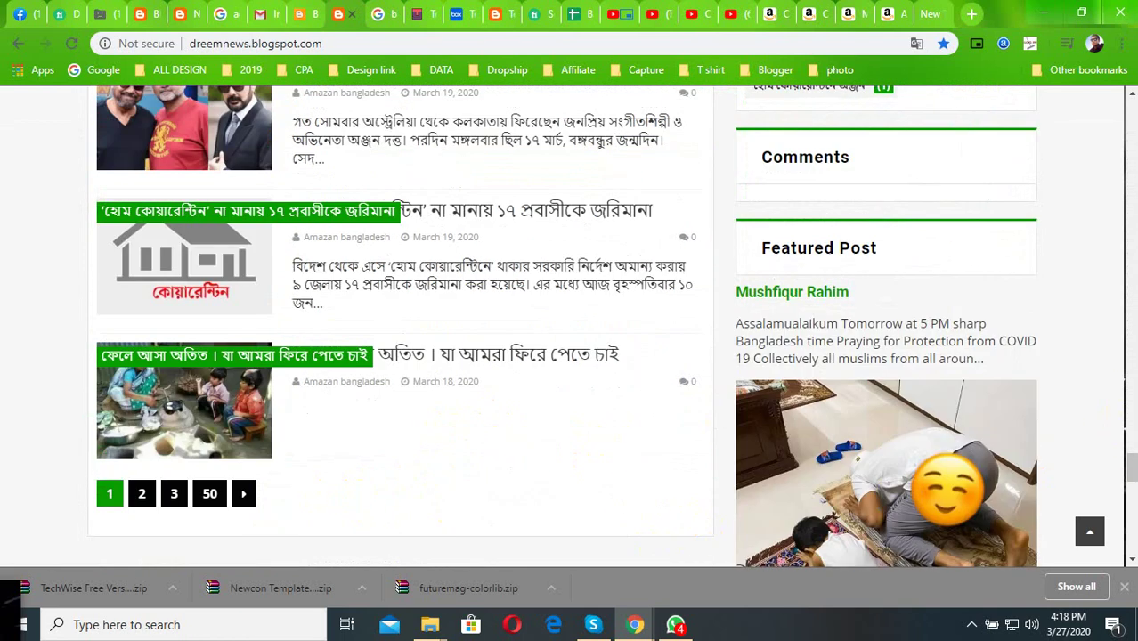
{"action": "left_click_drag", "start_coordinate": [1132, 469], "coordinate": [1132, 554]}
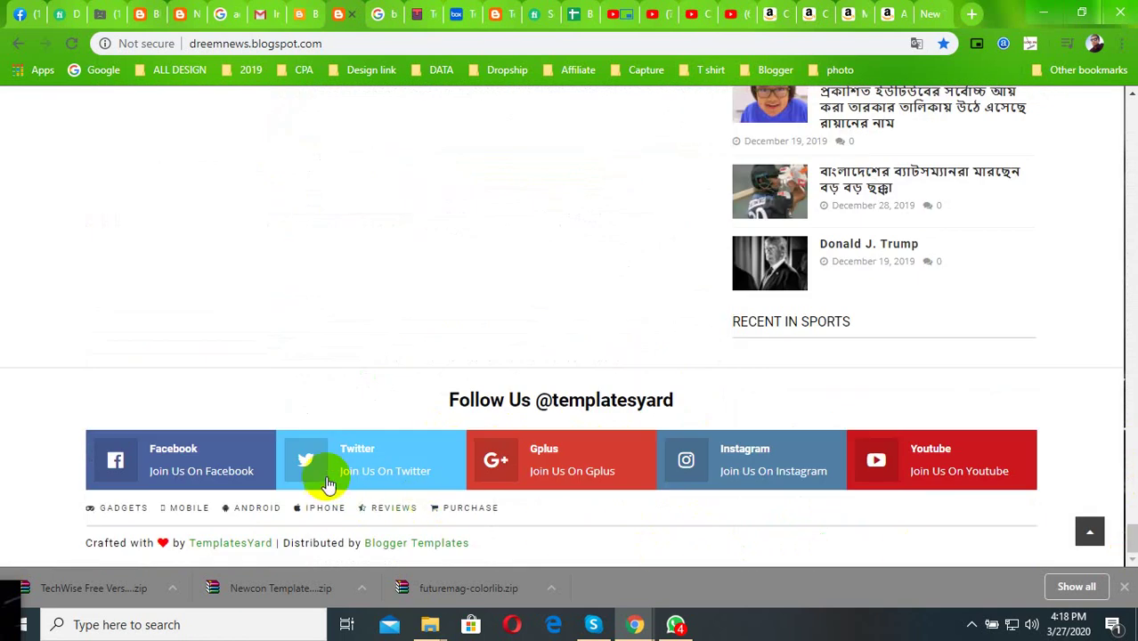
{"action": "scroll", "coordinate": [868, 438], "scroll_direction": "up", "scroll_amount": 2}
{"action": "scroll", "coordinate": [267, 391], "scroll_direction": "up", "scroll_amount": 1}
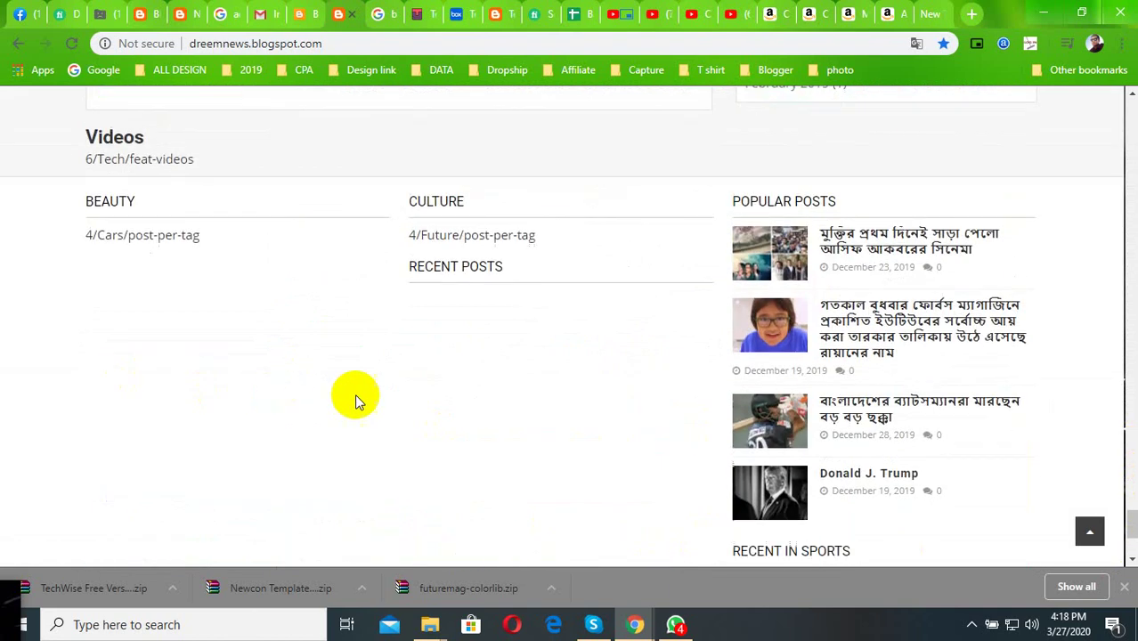
{"action": "scroll", "coordinate": [401, 409], "scroll_direction": "down", "scroll_amount": 3}
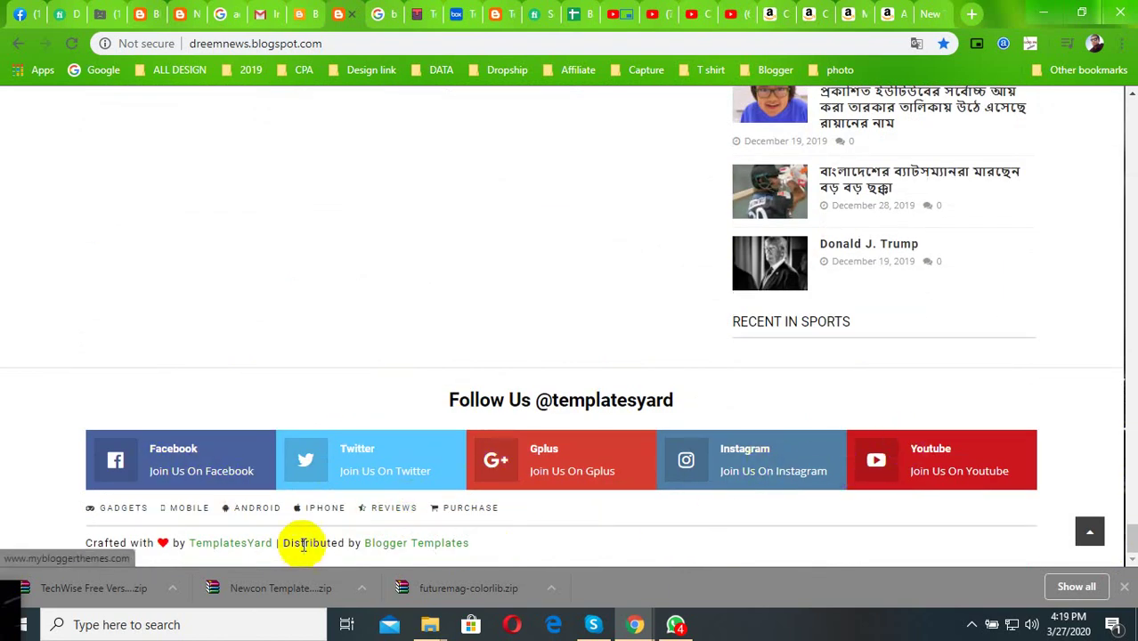
{"action": "scroll", "coordinate": [635, 494], "scroll_direction": "up", "scroll_amount": 1}
{"action": "scroll", "coordinate": [807, 402], "scroll_direction": "up", "scroll_amount": 5}
{"action": "scroll", "coordinate": [881, 427], "scroll_direction": "up", "scroll_amount": 4}
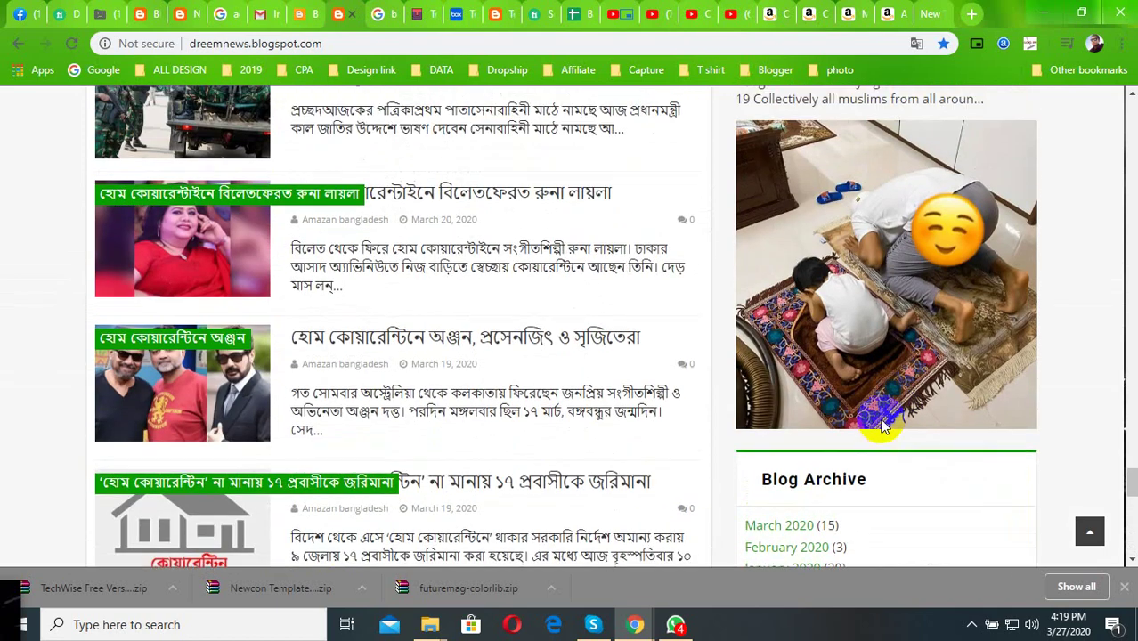
{"action": "scroll", "coordinate": [772, 401], "scroll_direction": "up", "scroll_amount": 3}
{"action": "scroll", "coordinate": [806, 392], "scroll_direction": "up", "scroll_amount": 3}
{"action": "scroll", "coordinate": [781, 401], "scroll_direction": "up", "scroll_amount": 1}
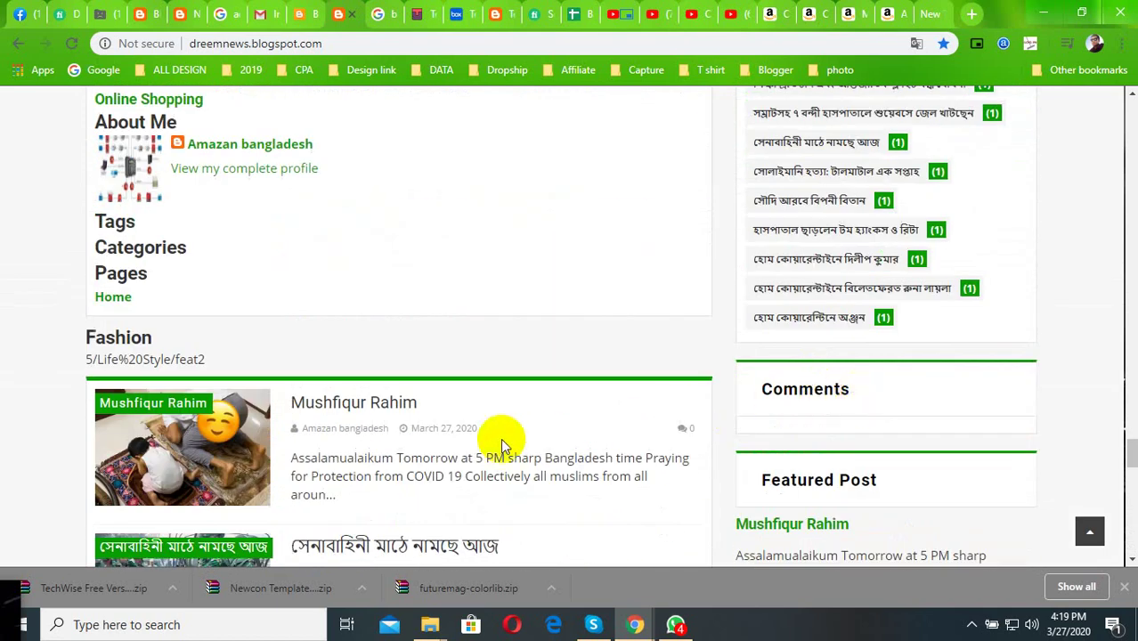
{"action": "scroll", "coordinate": [428, 427], "scroll_direction": "up", "scroll_amount": 2}
{"action": "scroll", "coordinate": [361, 424], "scroll_direction": "up", "scroll_amount": 1}
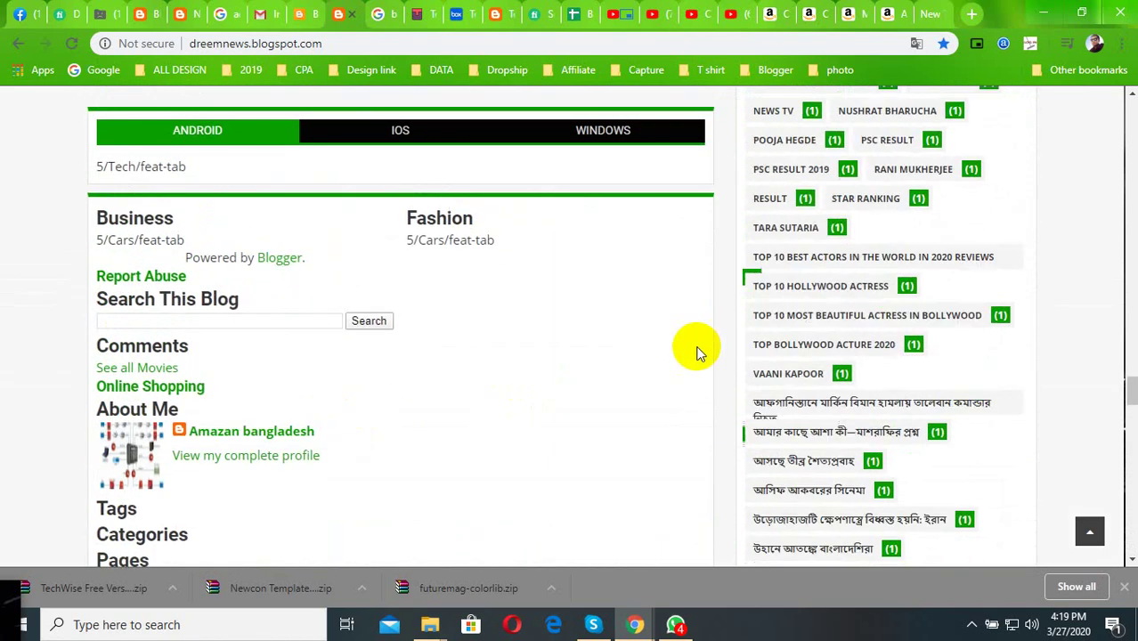
{"action": "scroll", "coordinate": [1047, 299], "scroll_direction": "up", "scroll_amount": 2}
{"action": "scroll", "coordinate": [1046, 300], "scroll_direction": "up", "scroll_amount": 2}
{"action": "scroll", "coordinate": [960, 374], "scroll_direction": "up", "scroll_amount": 2}
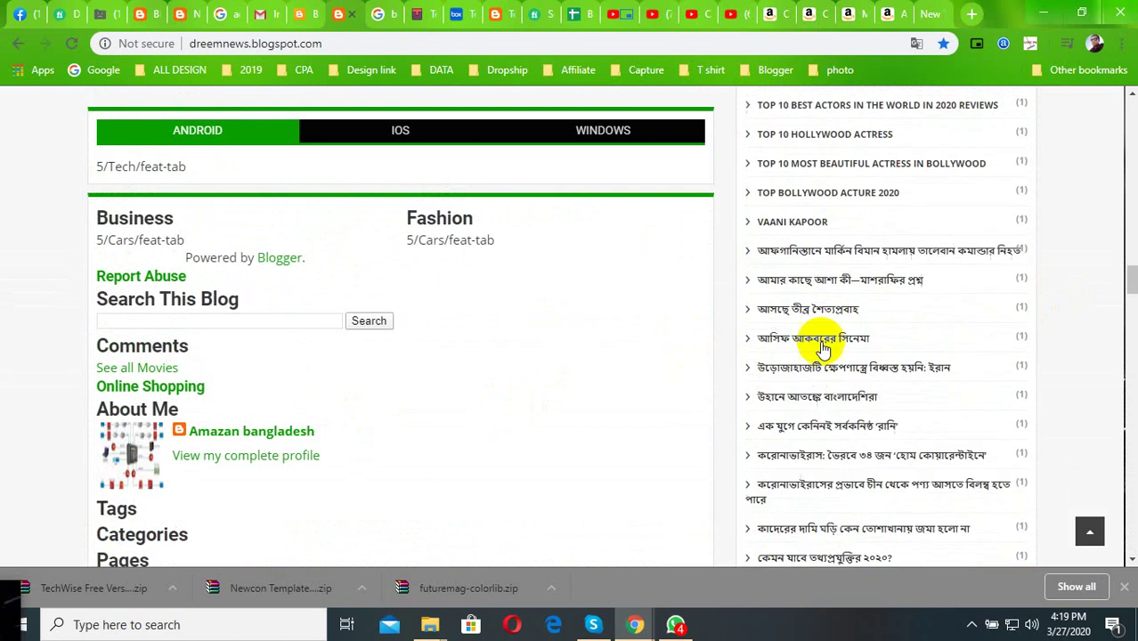
{"action": "scroll", "coordinate": [645, 351], "scroll_direction": "up", "scroll_amount": 5}
{"action": "scroll", "coordinate": [958, 305], "scroll_direction": "up", "scroll_amount": 5}
{"action": "scroll", "coordinate": [1066, 242], "scroll_direction": "up", "scroll_amount": 4}
{"action": "scroll", "coordinate": [1060, 248], "scroll_direction": "up", "scroll_amount": 4}
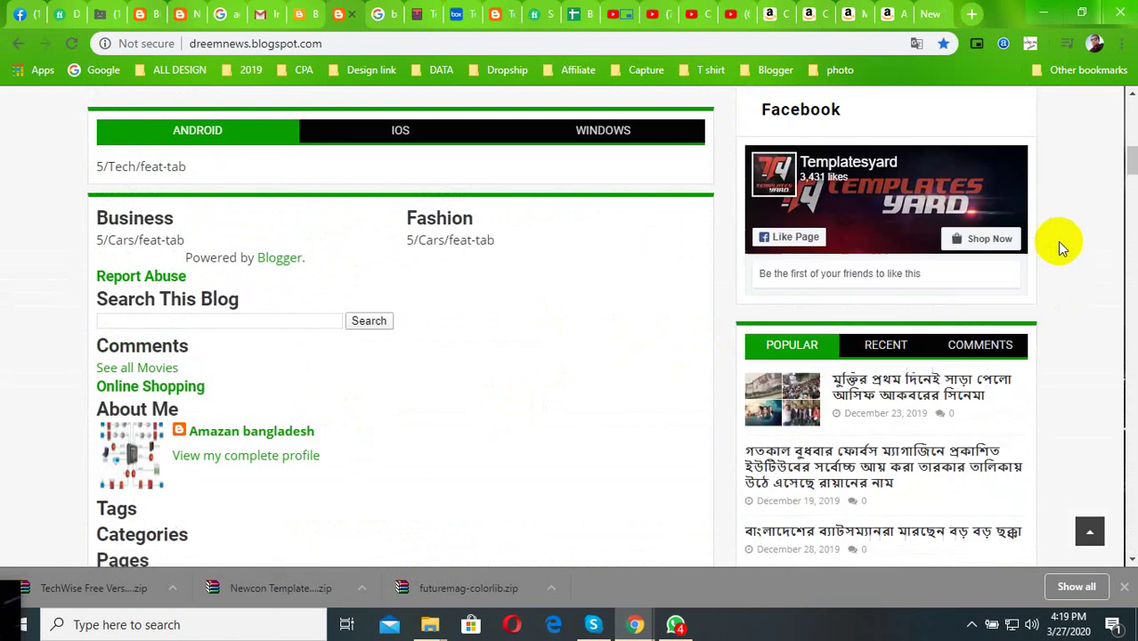
{"action": "scroll", "coordinate": [1006, 318], "scroll_direction": "up", "scroll_amount": 3}
{"action": "scroll", "coordinate": [628, 432], "scroll_direction": "up", "scroll_amount": 3}
{"action": "scroll", "coordinate": [714, 338], "scroll_direction": "up", "scroll_amount": 8}
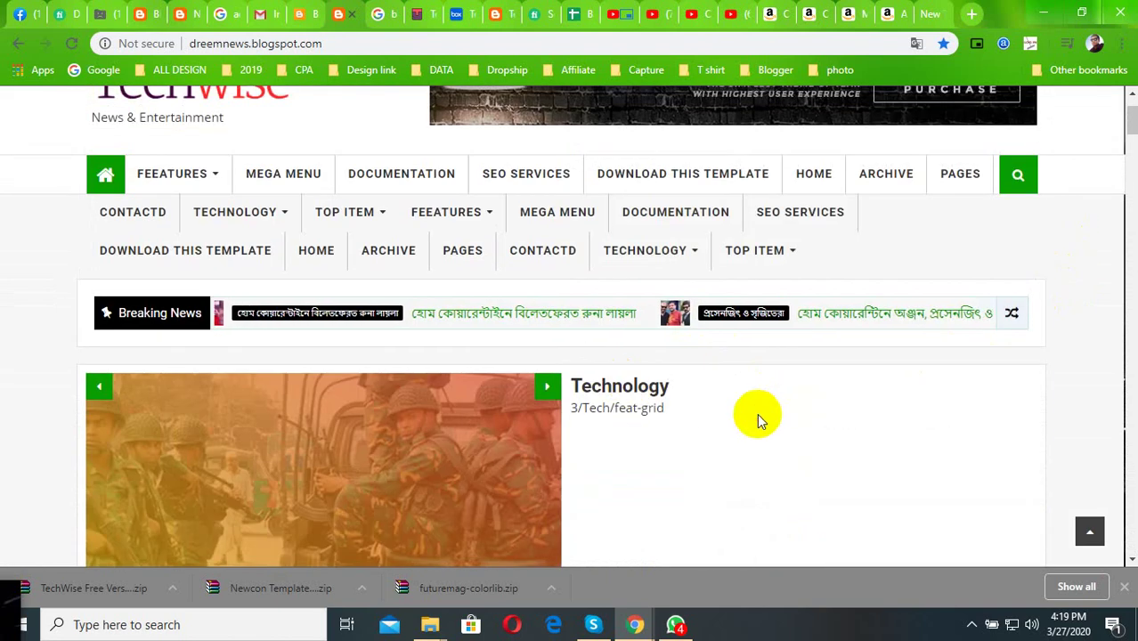
- Open the blog's Layout page and scroll down through its TechWise gadget sections
{"action": "left_click", "coordinate": [312, 10]}
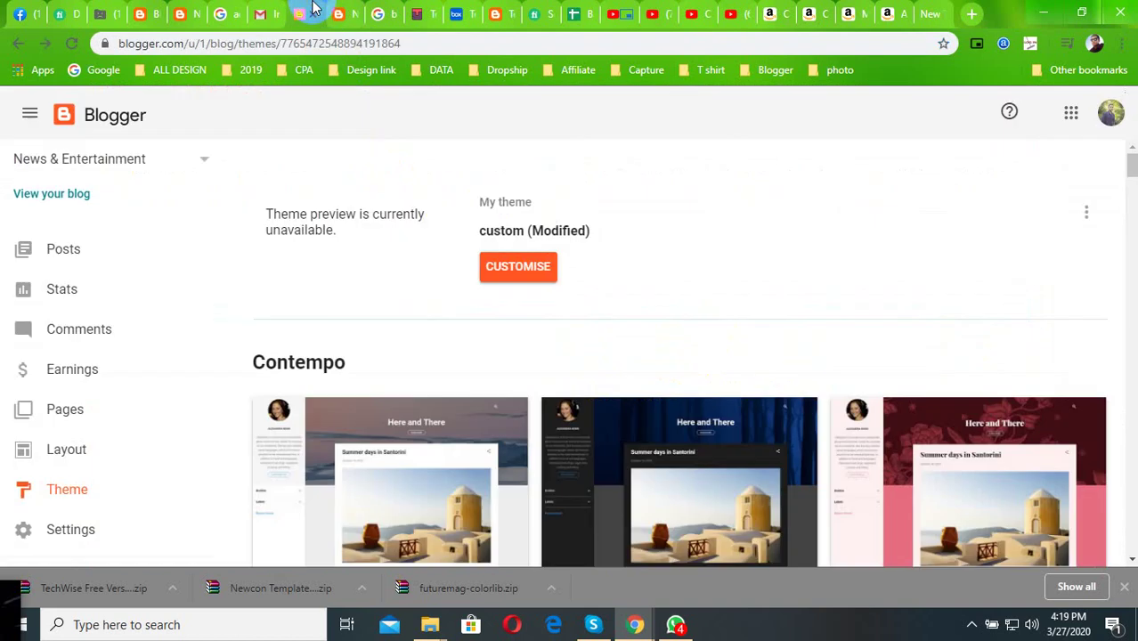
{"action": "left_click", "coordinate": [78, 454]}
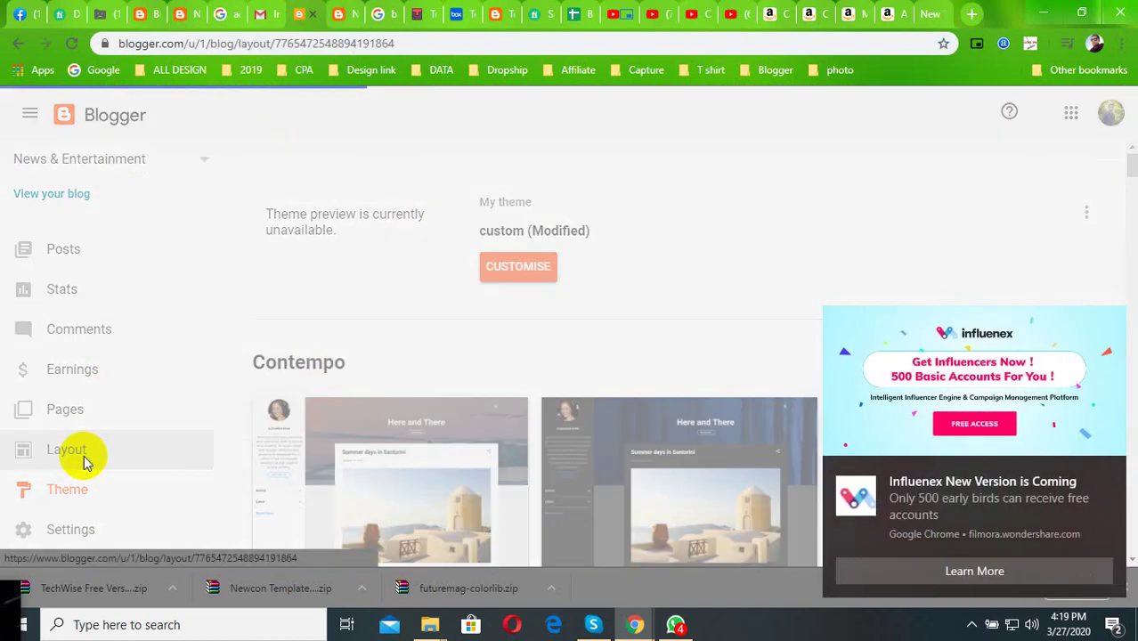
{"action": "left_click", "coordinate": [1109, 475]}
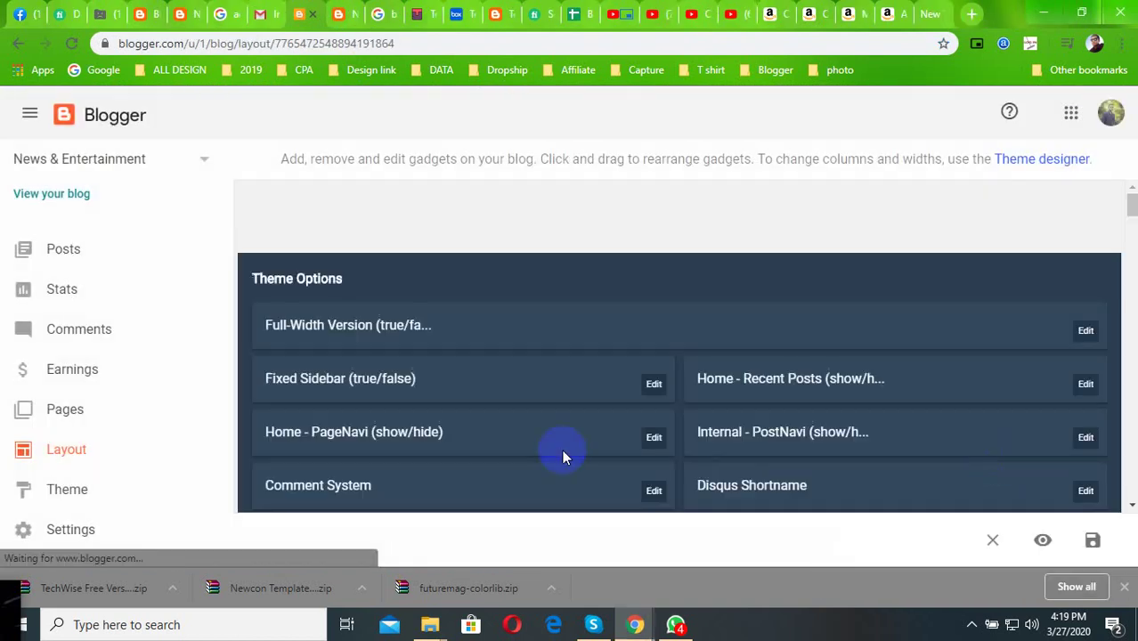
{"action": "scroll", "coordinate": [762, 364], "scroll_direction": "down", "scroll_amount": 3}
{"action": "scroll", "coordinate": [774, 374], "scroll_direction": "up", "scroll_amount": 3}
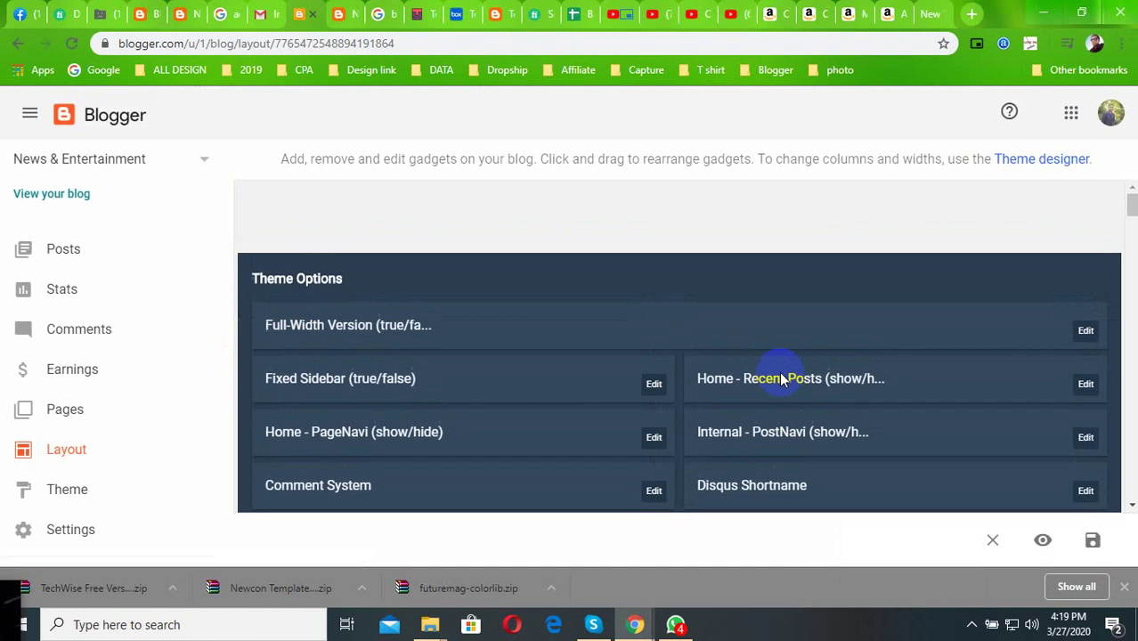
{"action": "scroll", "coordinate": [716, 406], "scroll_direction": "down", "scroll_amount": 3}
{"action": "scroll", "coordinate": [754, 404], "scroll_direction": "down", "scroll_amount": 1}
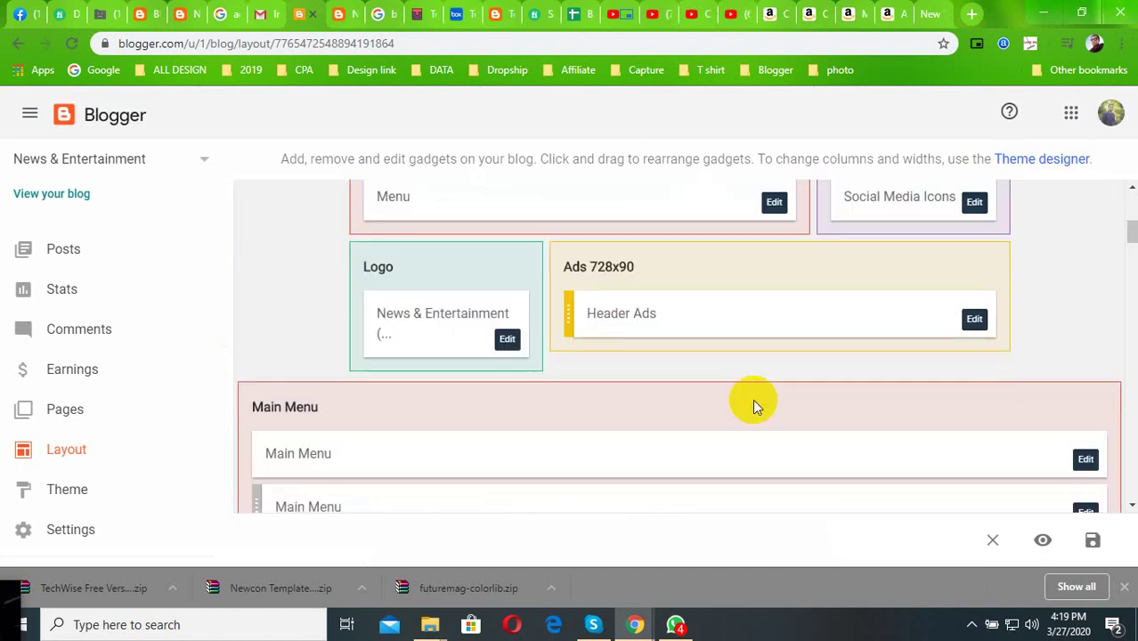
{"action": "scroll", "coordinate": [803, 426], "scroll_direction": "down", "scroll_amount": 3}
{"action": "scroll", "coordinate": [752, 424], "scroll_direction": "down", "scroll_amount": 4}
{"action": "scroll", "coordinate": [753, 424], "scroll_direction": "down", "scroll_amount": 4}
{"action": "scroll", "coordinate": [737, 424], "scroll_direction": "down", "scroll_amount": 4}
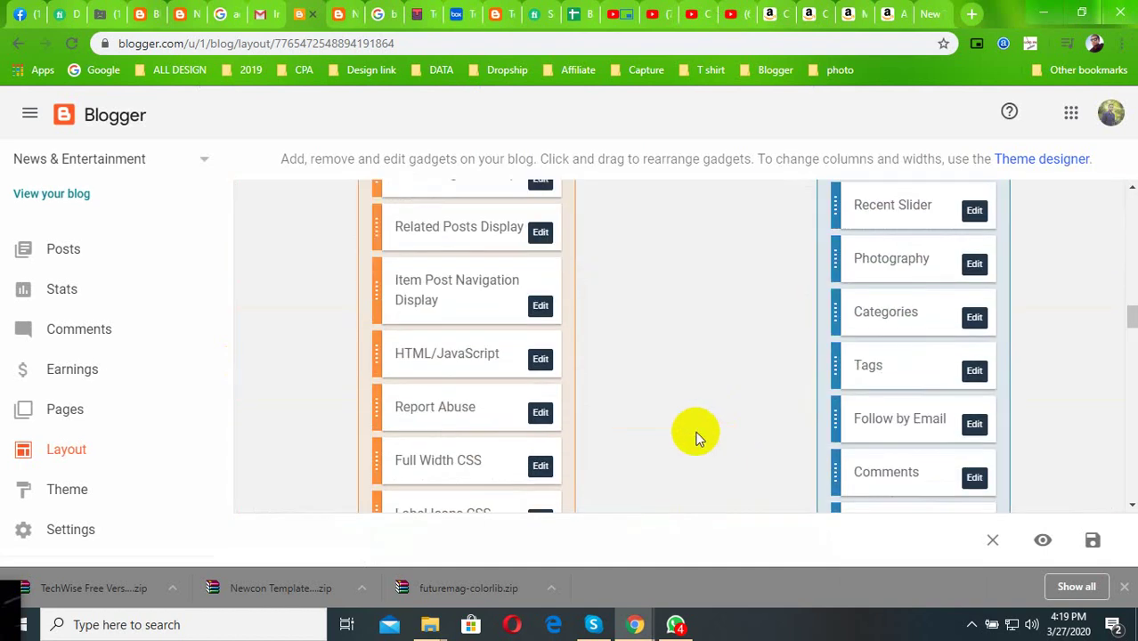
{"action": "scroll", "coordinate": [699, 438], "scroll_direction": "down", "scroll_amount": 4}
{"action": "scroll", "coordinate": [661, 450], "scroll_direction": "down", "scroll_amount": 4}
{"action": "scroll", "coordinate": [533, 437], "scroll_direction": "down", "scroll_amount": 4}
{"action": "scroll", "coordinate": [525, 437], "scroll_direction": "down", "scroll_amount": 1}
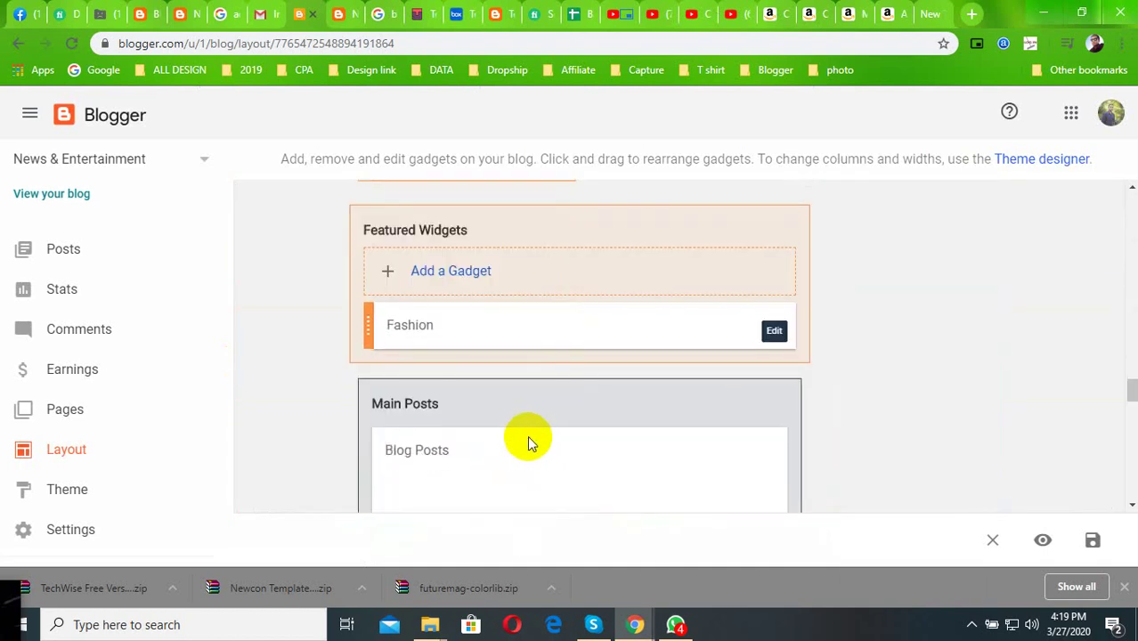
{"action": "scroll", "coordinate": [528, 439], "scroll_direction": "down", "scroll_amount": 4}
{"action": "scroll", "coordinate": [544, 434], "scroll_direction": "down", "scroll_amount": 4}
{"action": "scroll", "coordinate": [544, 434], "scroll_direction": "down", "scroll_amount": 4}
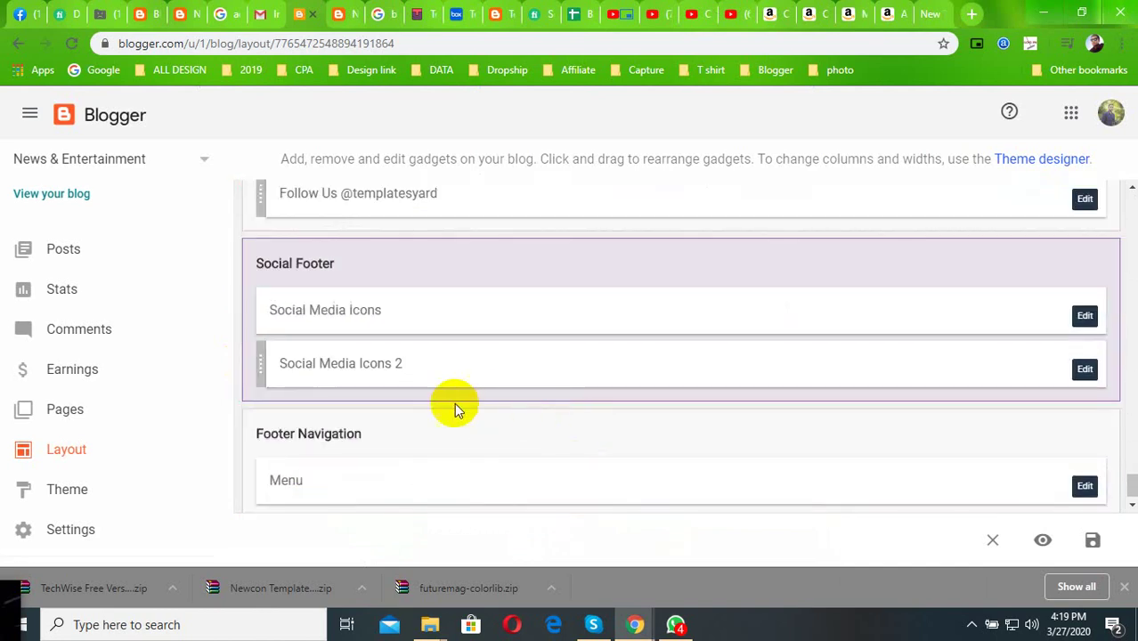
- Scroll back up the layout to the Theme Options at the top
{"action": "scroll", "coordinate": [870, 349], "scroll_direction": "up", "scroll_amount": 4}
{"action": "scroll", "coordinate": [860, 358], "scroll_direction": "up", "scroll_amount": 4}
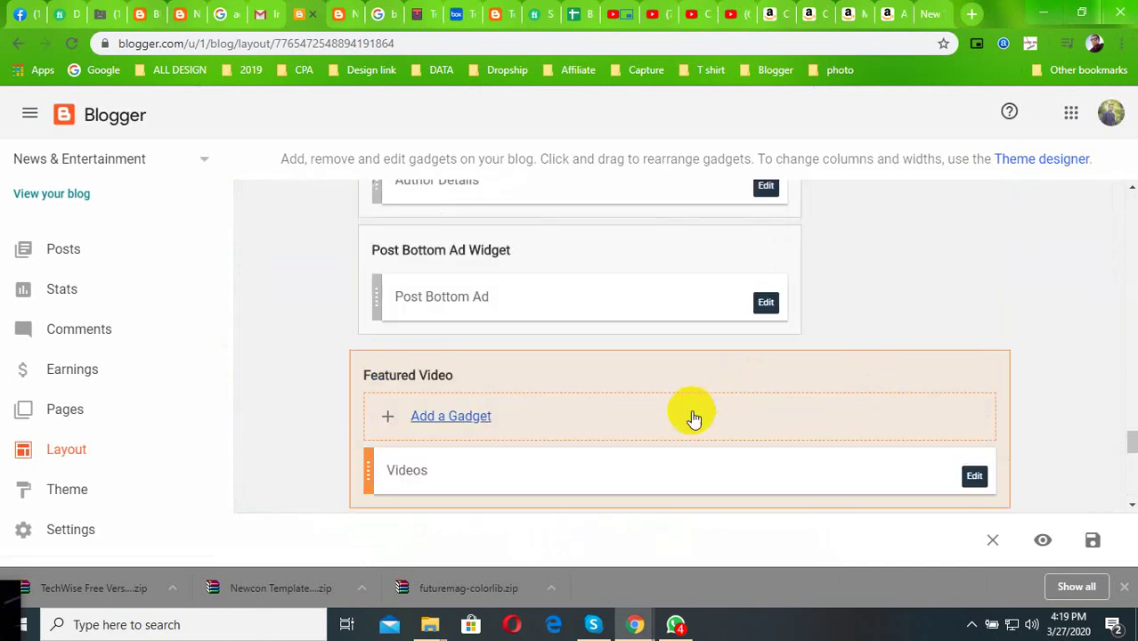
{"action": "scroll", "coordinate": [612, 393], "scroll_direction": "up", "scroll_amount": 3}
{"action": "scroll", "coordinate": [609, 391], "scroll_direction": "up", "scroll_amount": 3}
{"action": "scroll", "coordinate": [609, 389], "scroll_direction": "up", "scroll_amount": 3}
{"action": "scroll", "coordinate": [612, 390], "scroll_direction": "up", "scroll_amount": 3}
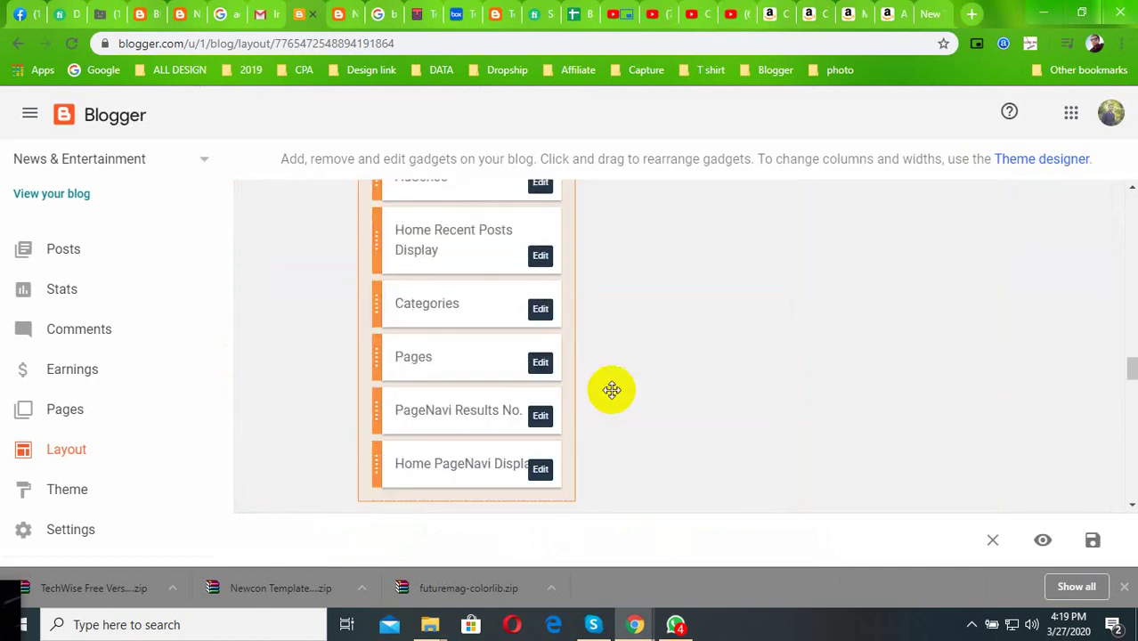
{"action": "scroll", "coordinate": [612, 390], "scroll_direction": "up", "scroll_amount": 2}
{"action": "scroll", "coordinate": [611, 388], "scroll_direction": "up", "scroll_amount": 3}
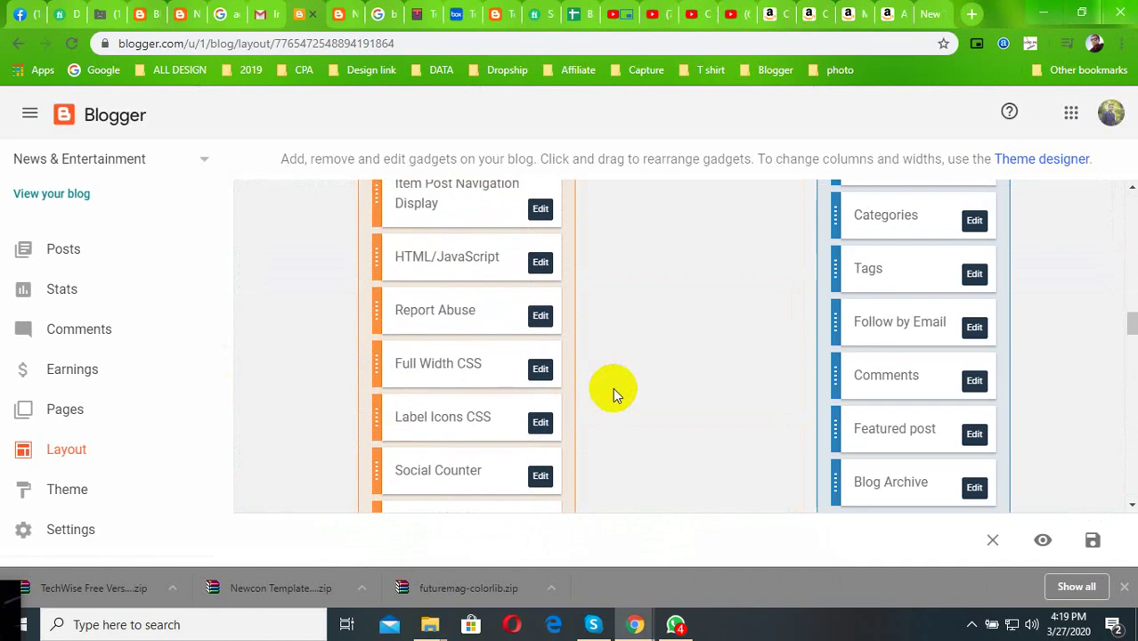
{"action": "scroll", "coordinate": [614, 388], "scroll_direction": "up", "scroll_amount": 2}
{"action": "scroll", "coordinate": [642, 378], "scroll_direction": "up", "scroll_amount": 3}
{"action": "scroll", "coordinate": [677, 365], "scroll_direction": "up", "scroll_amount": 3}
{"action": "scroll", "coordinate": [692, 361], "scroll_direction": "up", "scroll_amount": 2}
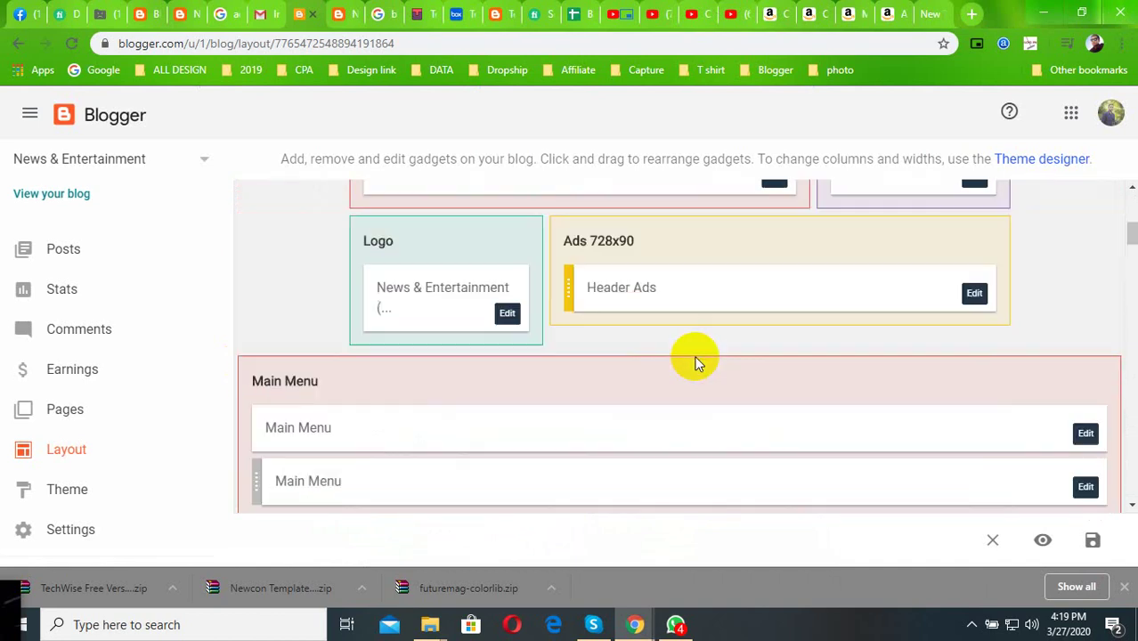
{"action": "scroll", "coordinate": [697, 360], "scroll_direction": "up", "scroll_amount": 2}
{"action": "scroll", "coordinate": [694, 356], "scroll_direction": "up", "scroll_amount": 1}
{"action": "scroll", "coordinate": [699, 361], "scroll_direction": "up", "scroll_amount": 2}
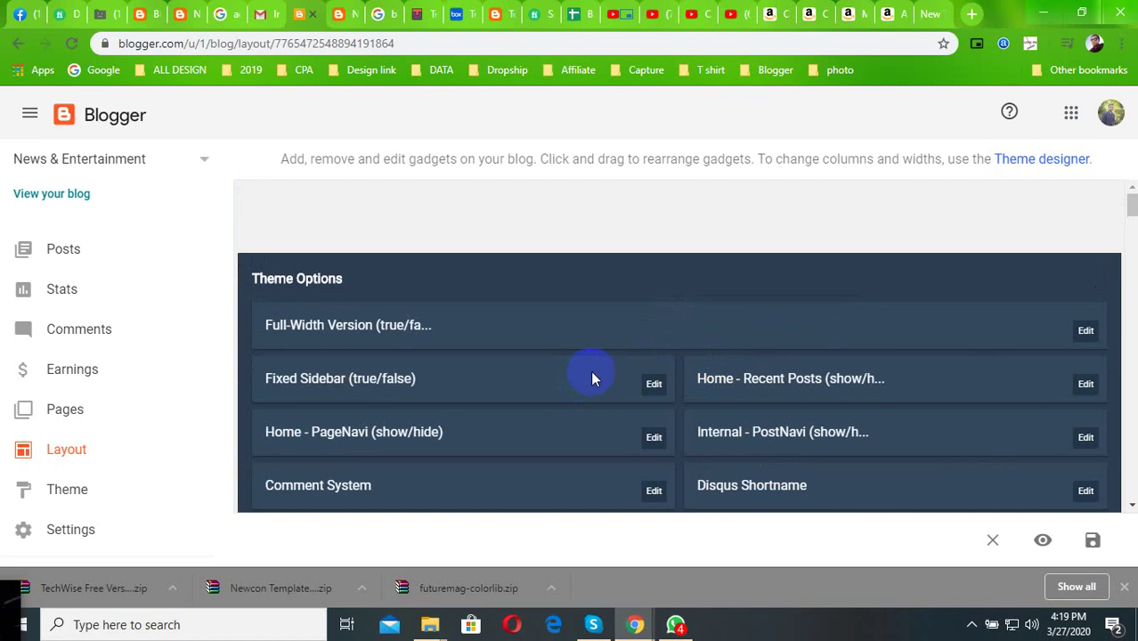
- Review the sections from Top Navigation down to Main Posts and Comments System
{"action": "scroll", "coordinate": [655, 380], "scroll_direction": "down", "scroll_amount": 1}
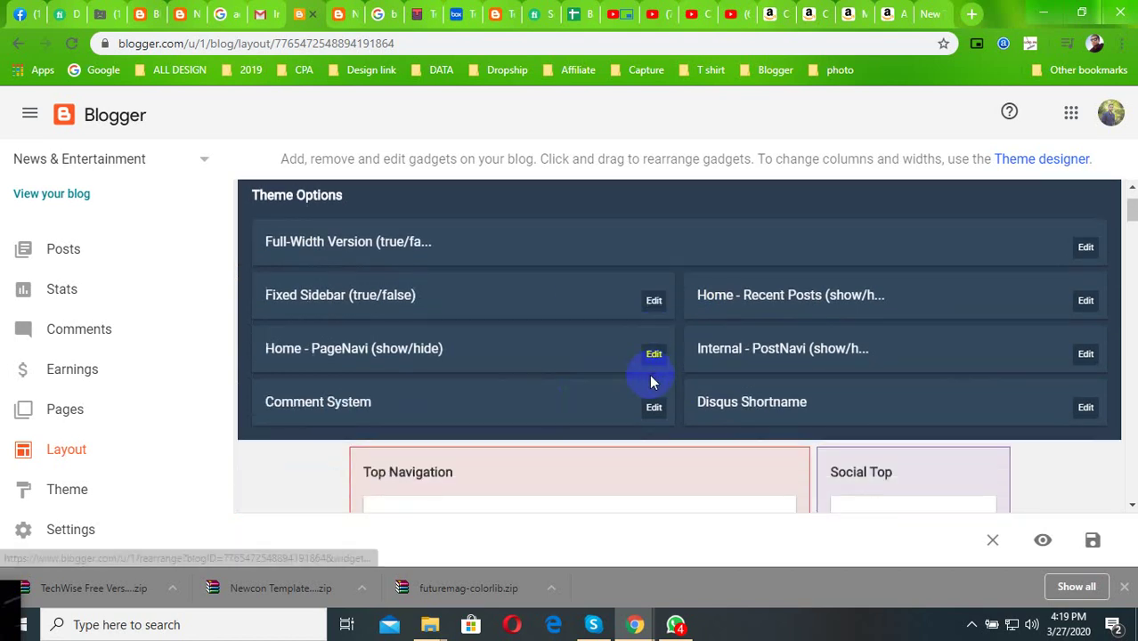
{"action": "scroll", "coordinate": [580, 377], "scroll_direction": "up", "scroll_amount": 1}
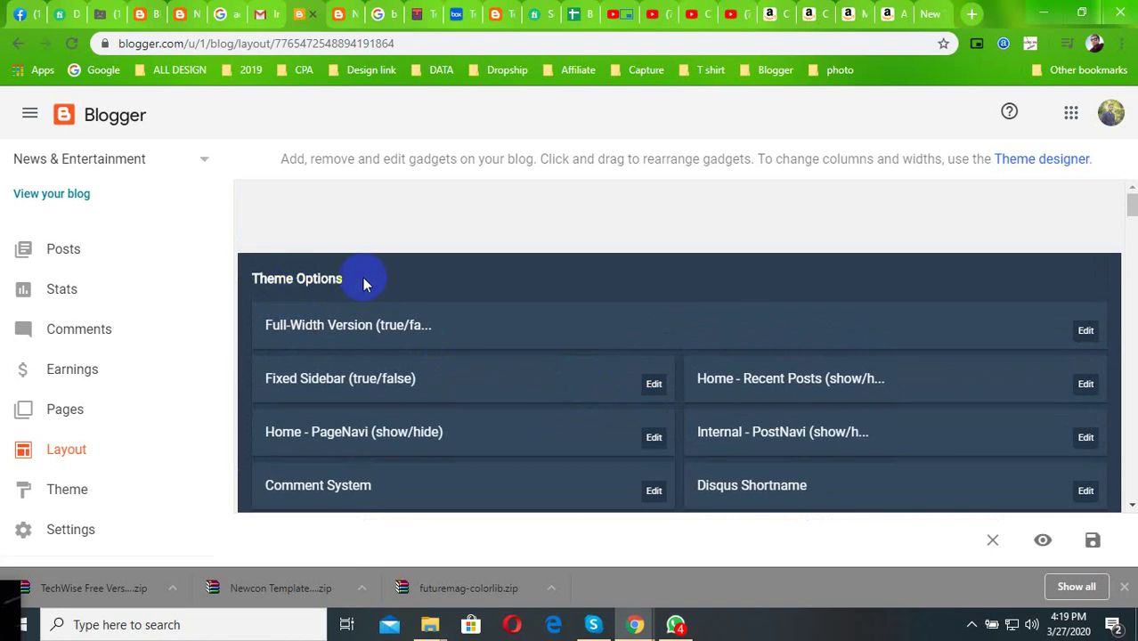
{"action": "scroll", "coordinate": [730, 276], "scroll_direction": "down", "scroll_amount": 3}
{"action": "scroll", "coordinate": [783, 321], "scroll_direction": "down", "scroll_amount": 4}
{"action": "scroll", "coordinate": [624, 365], "scroll_direction": "up", "scroll_amount": 4}
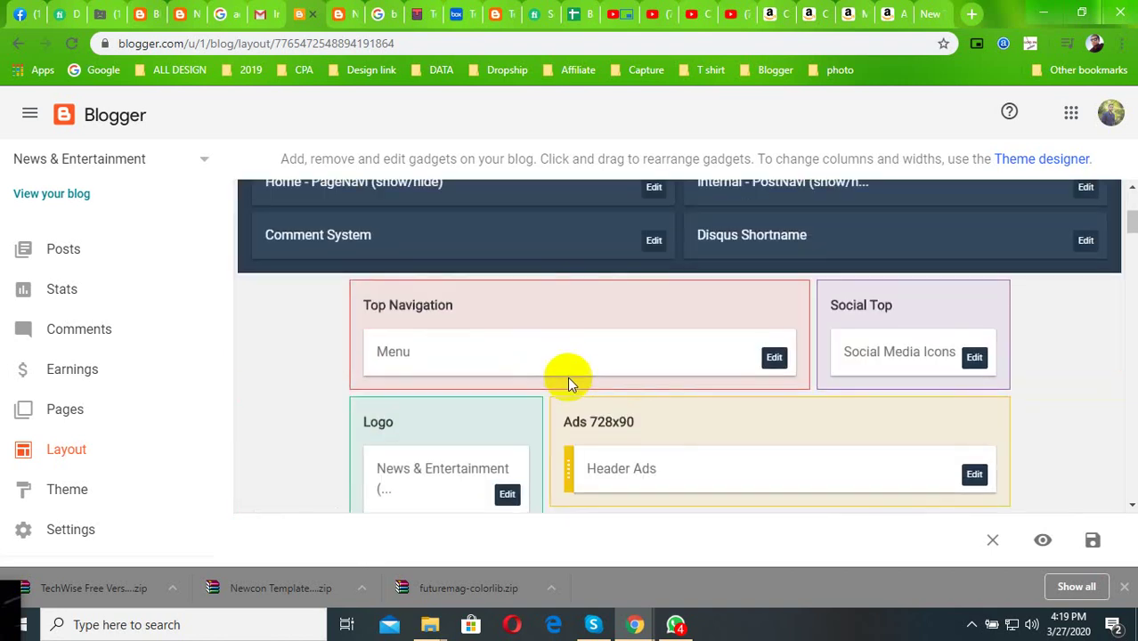
{"action": "scroll", "coordinate": [677, 453], "scroll_direction": "down", "scroll_amount": 2}
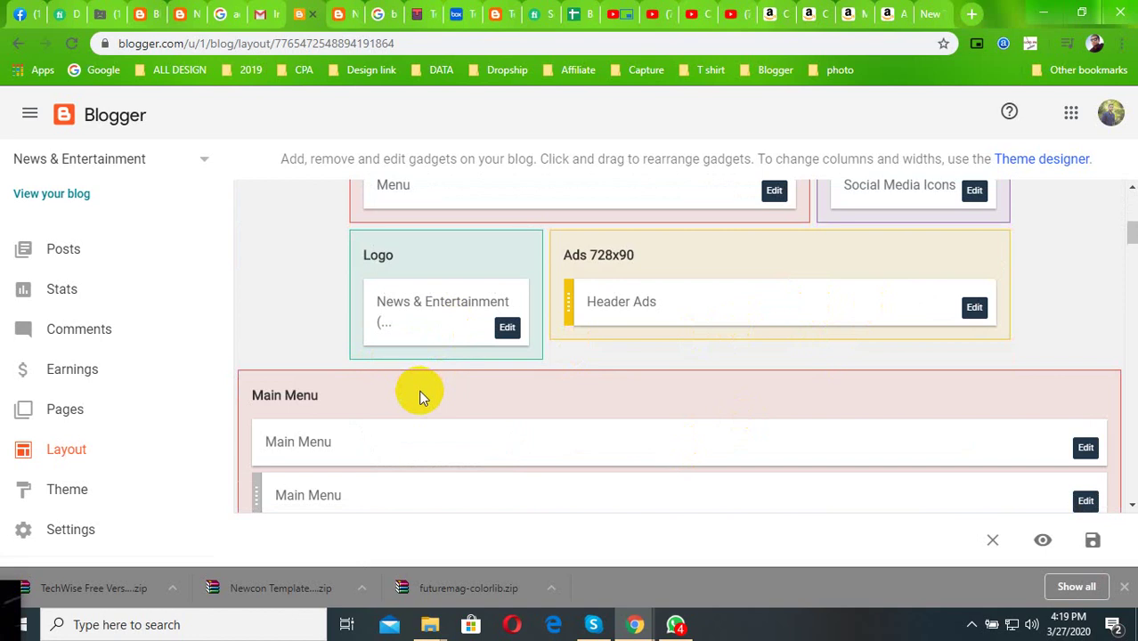
{"action": "scroll", "coordinate": [427, 397], "scroll_direction": "up", "scroll_amount": 2}
{"action": "scroll", "coordinate": [957, 331], "scroll_direction": "down", "scroll_amount": 1}
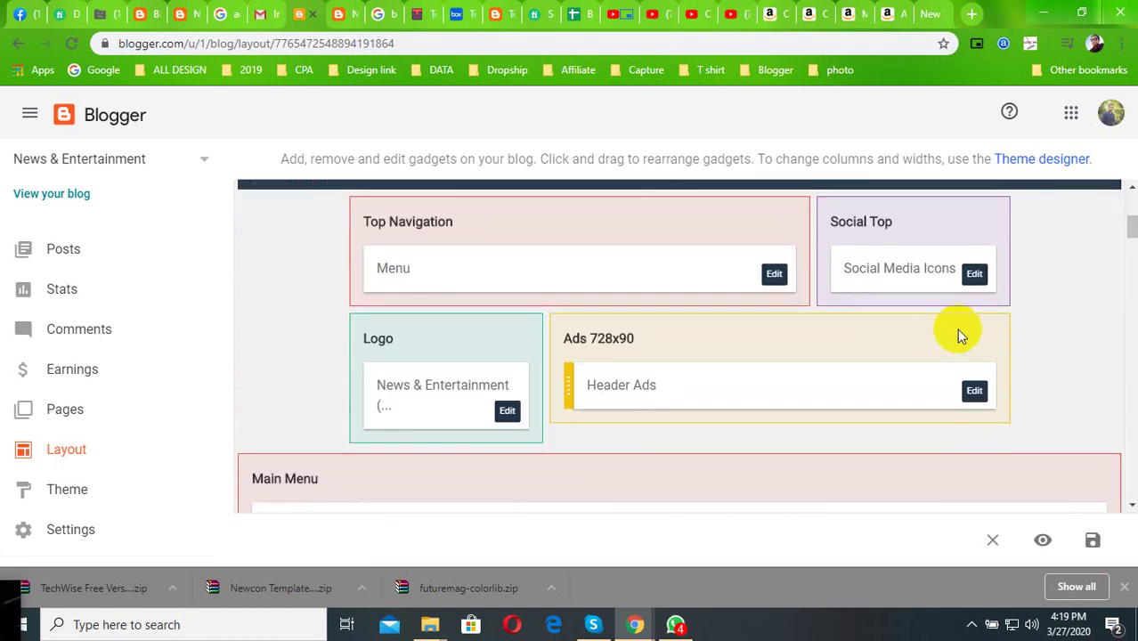
{"action": "scroll", "coordinate": [577, 391], "scroll_direction": "down", "scroll_amount": 3}
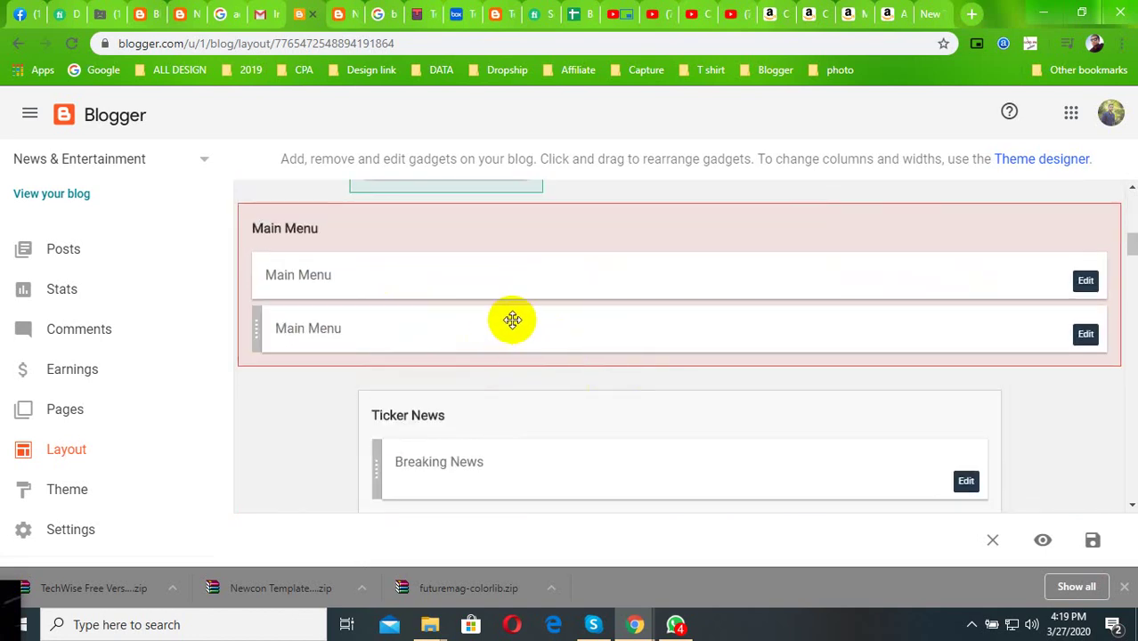
{"action": "scroll", "coordinate": [963, 327], "scroll_direction": "down", "scroll_amount": 2}
{"action": "scroll", "coordinate": [704, 374], "scroll_direction": "down", "scroll_amount": 3}
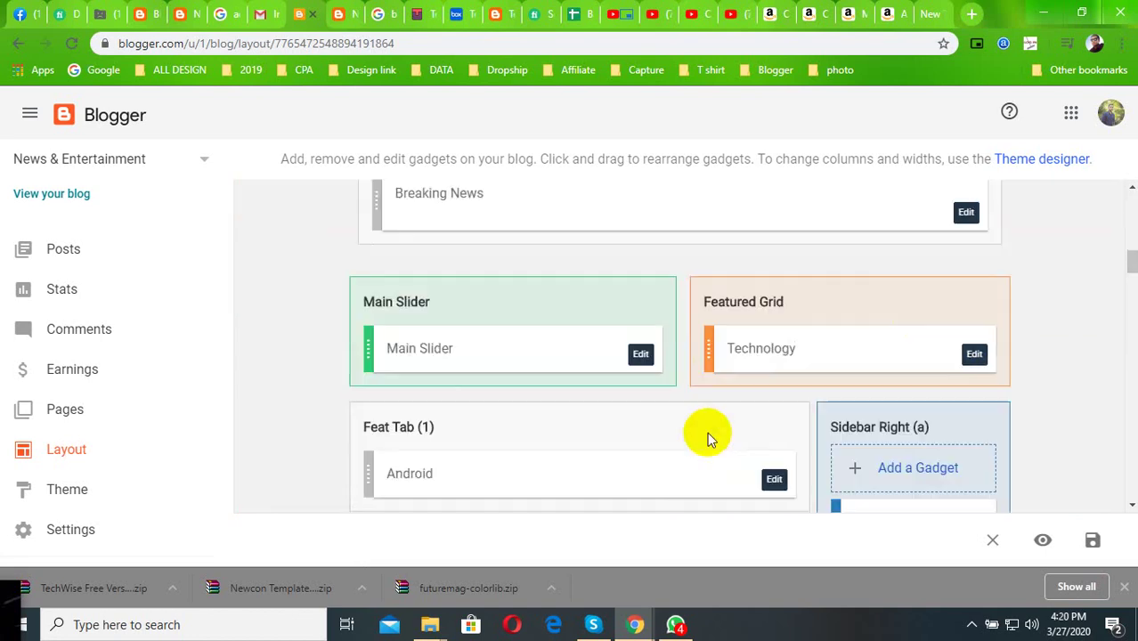
{"action": "scroll", "coordinate": [676, 394], "scroll_direction": "down", "scroll_amount": 3}
{"action": "scroll", "coordinate": [676, 394], "scroll_direction": "down", "scroll_amount": 3}
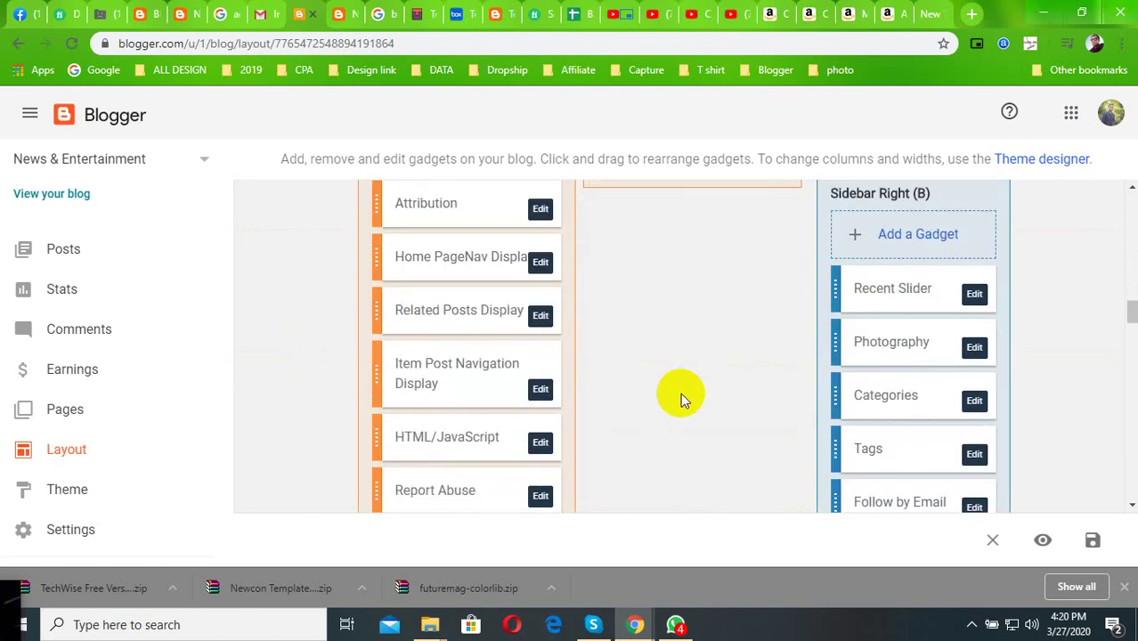
{"action": "scroll", "coordinate": [681, 393], "scroll_direction": "down", "scroll_amount": 3}
{"action": "scroll", "coordinate": [681, 389], "scroll_direction": "down", "scroll_amount": 3}
{"action": "scroll", "coordinate": [761, 388], "scroll_direction": "down", "scroll_amount": 3}
{"action": "scroll", "coordinate": [623, 398], "scroll_direction": "down", "scroll_amount": 3}
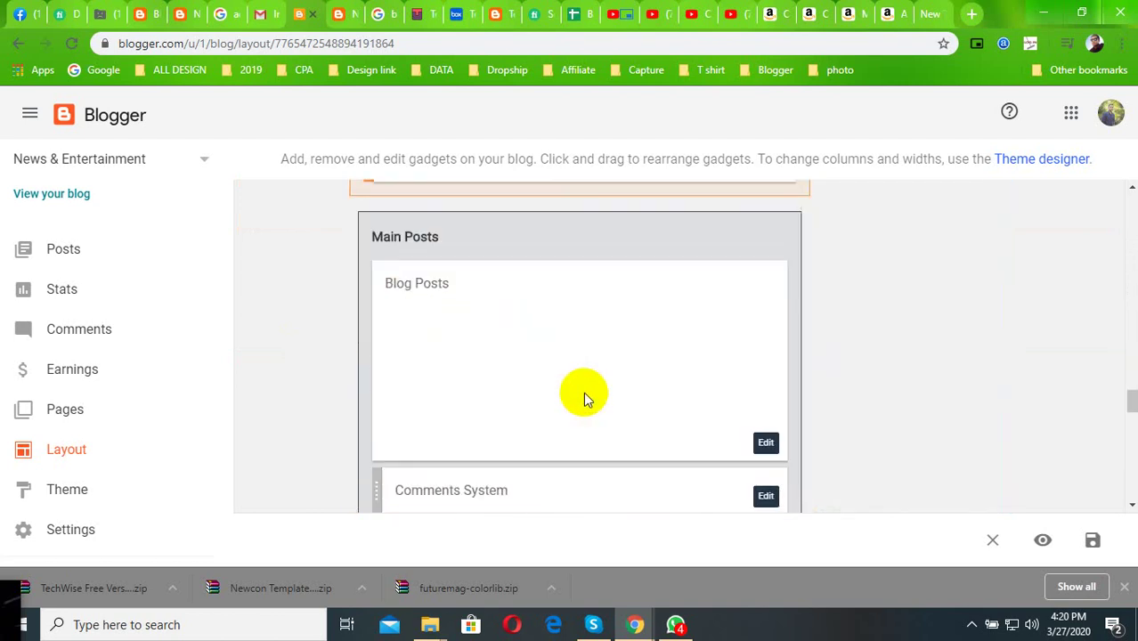
{"action": "left_click", "coordinate": [972, 625]}
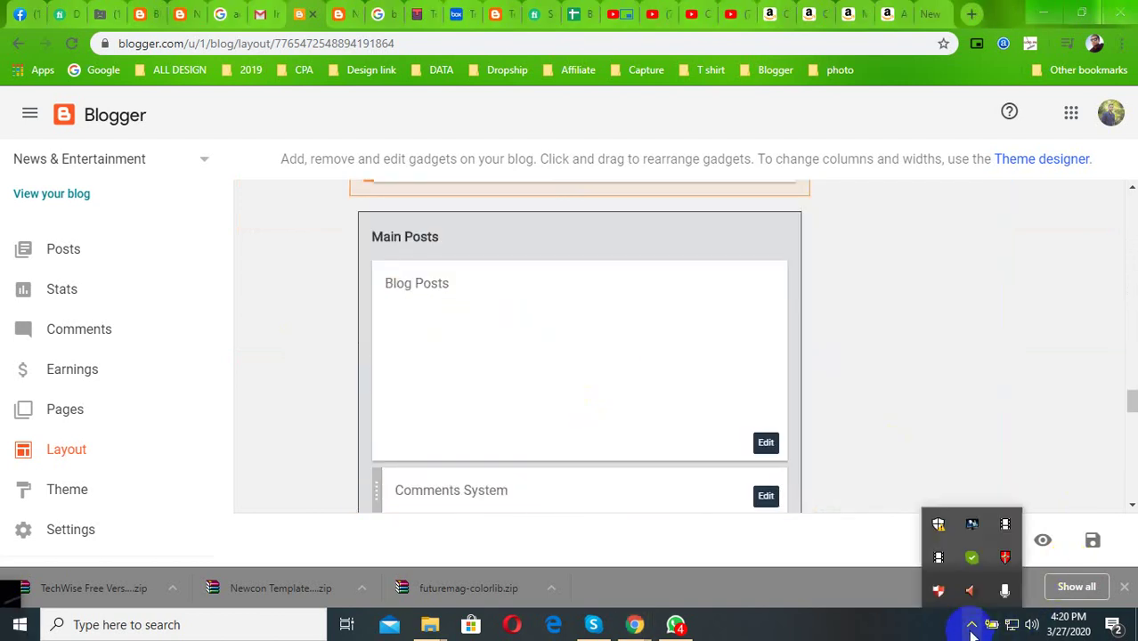